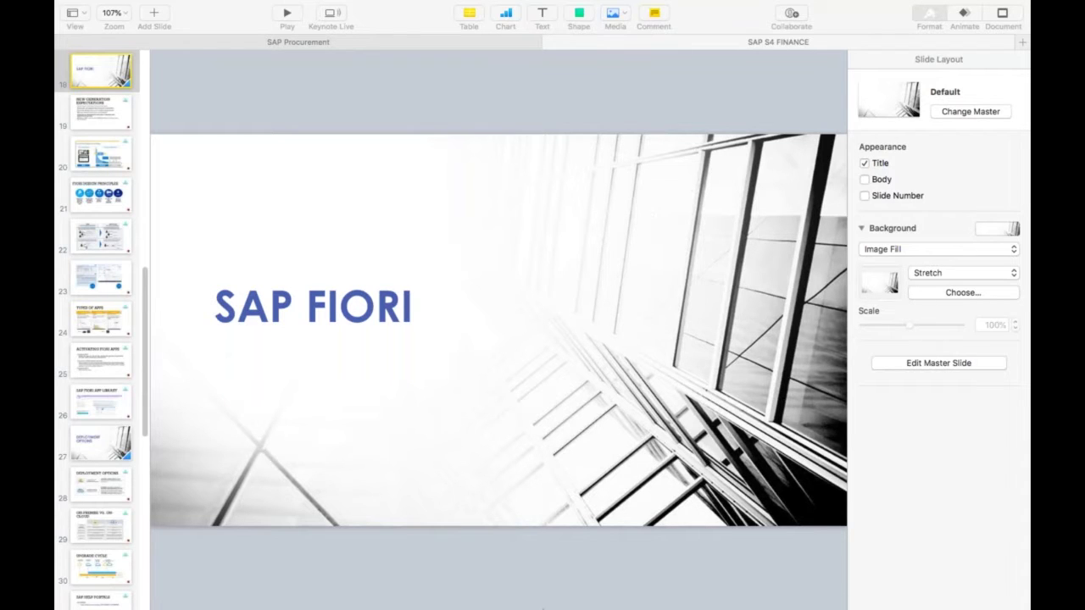
Switch from the presentation to the remote SAP session and leave User Maintenance for the SAP Easy Access screen.
mouse_move(550, 597)
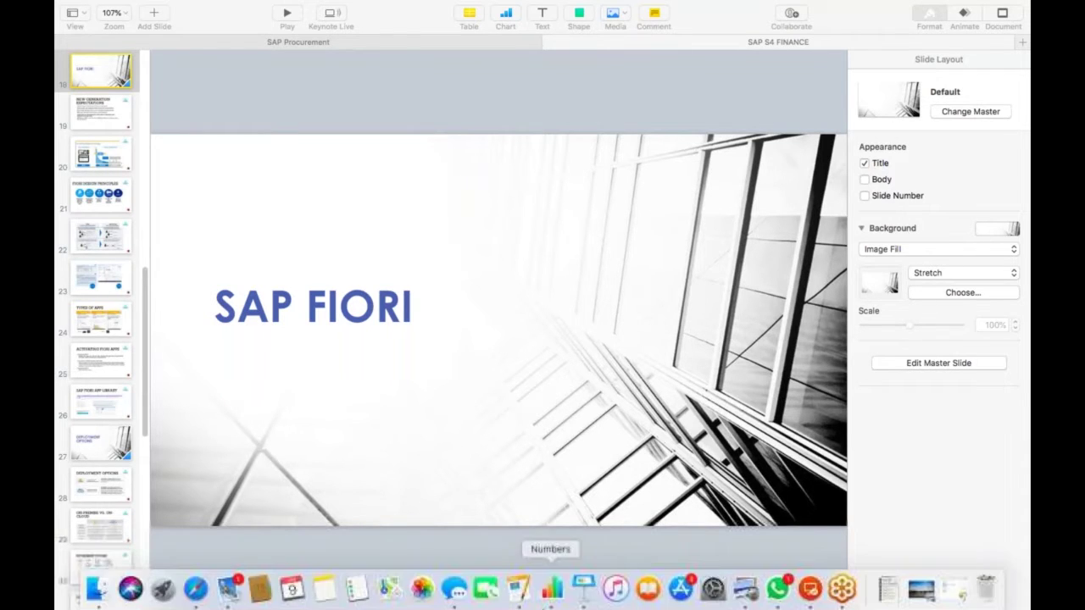
click(809, 598)
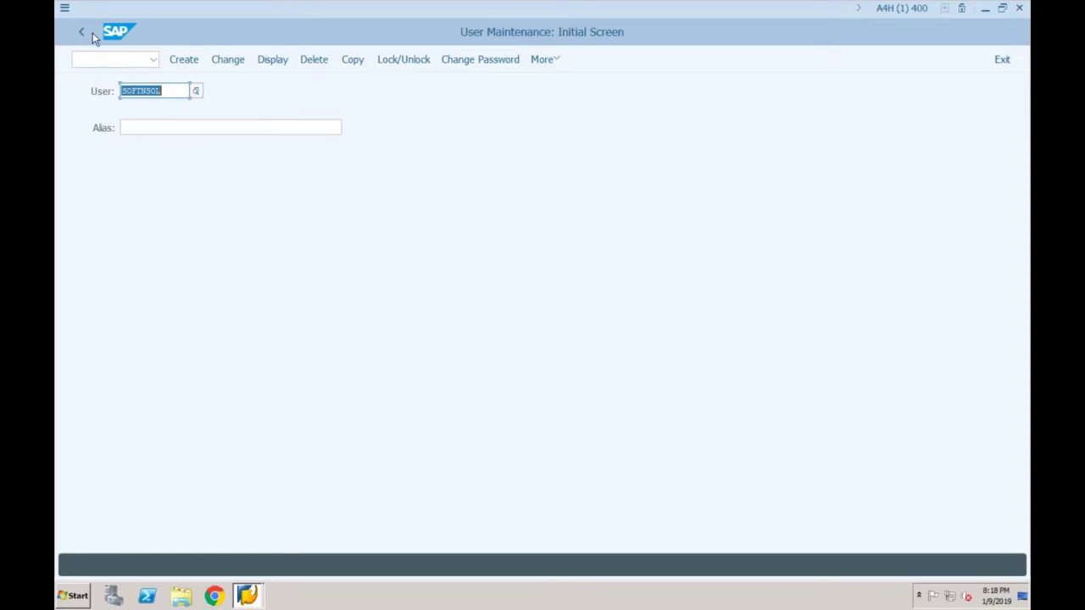
click(81, 32)
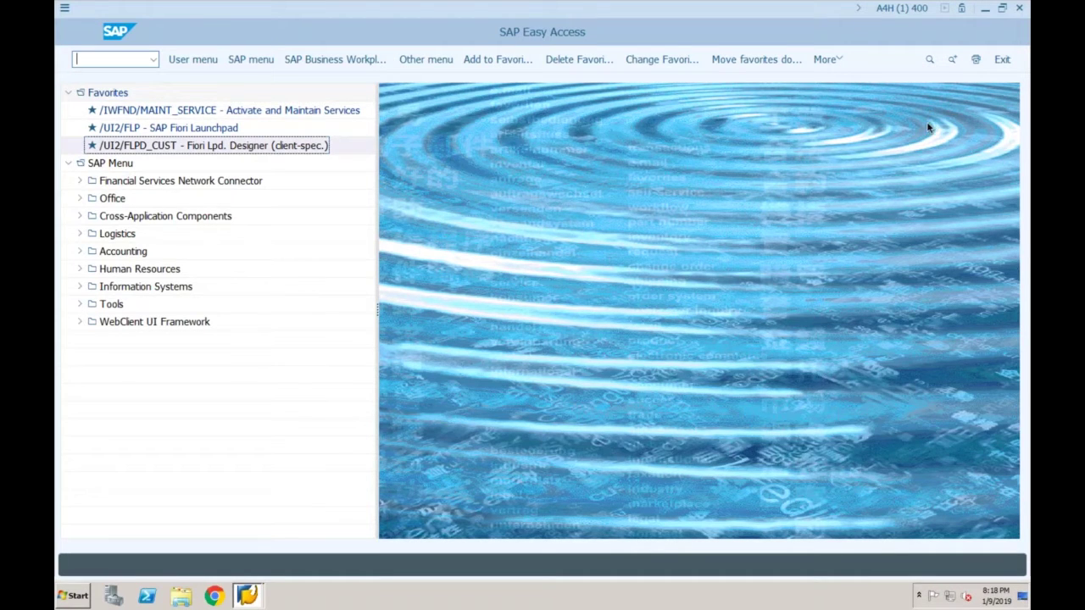
Log off from the current SAP system and confirm the log-off.
click(832, 61)
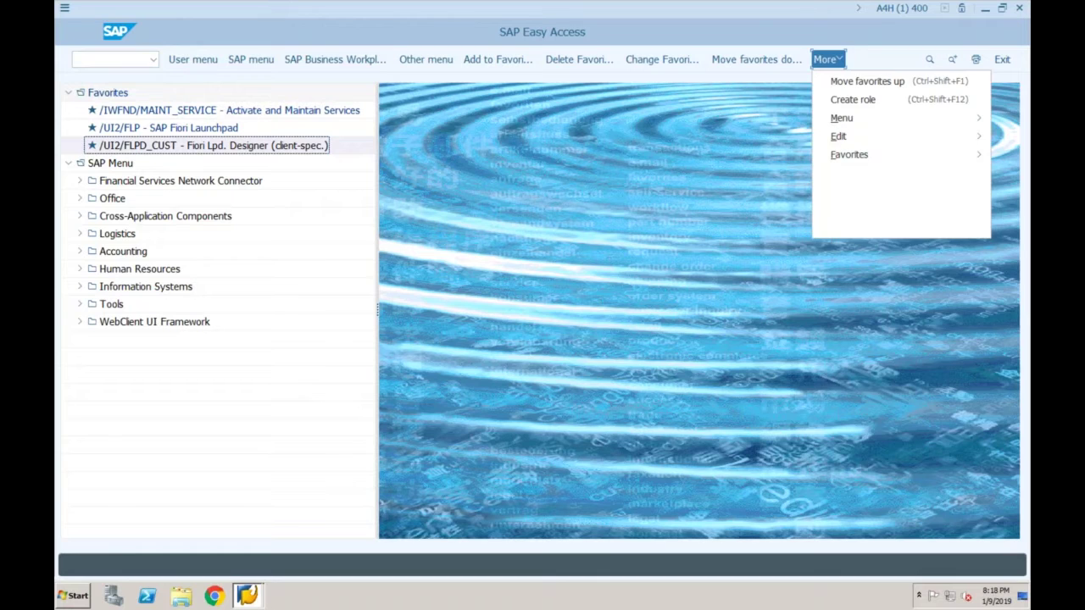
mouse_move(839, 191)
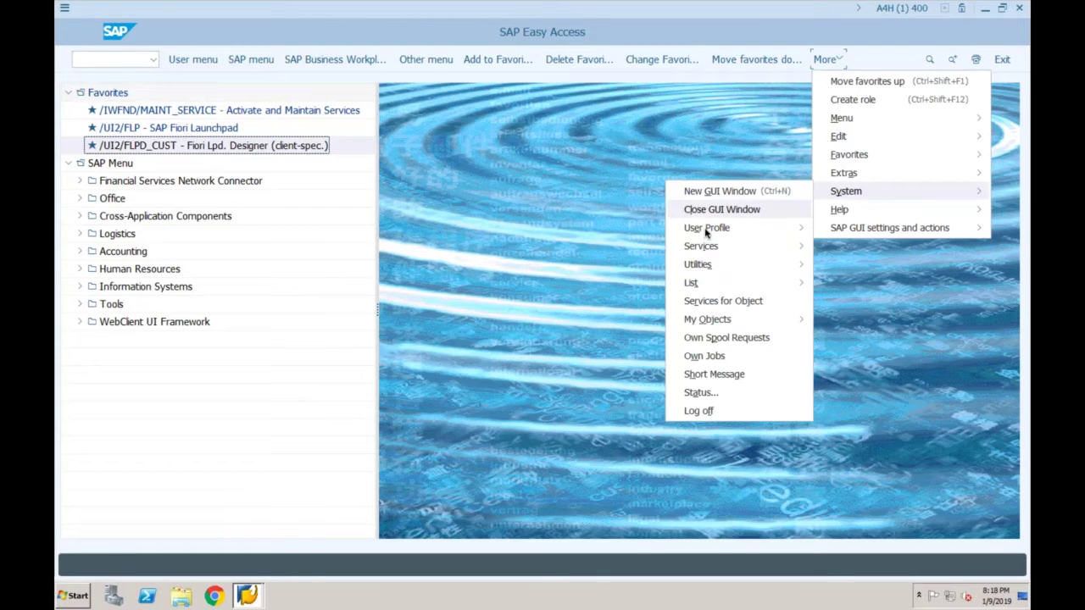
click(714, 411)
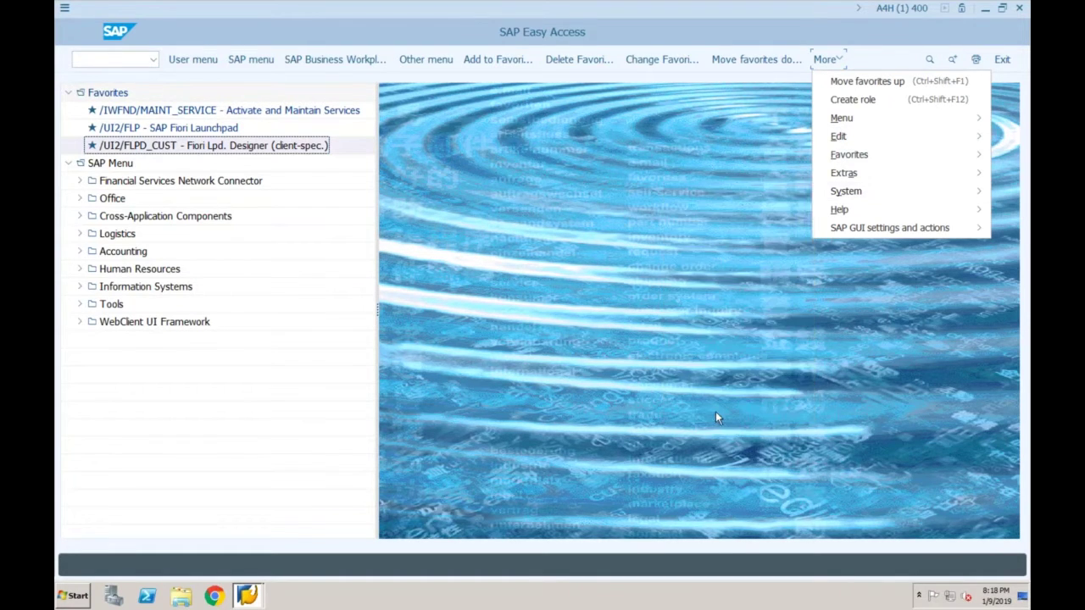
click(202, 282)
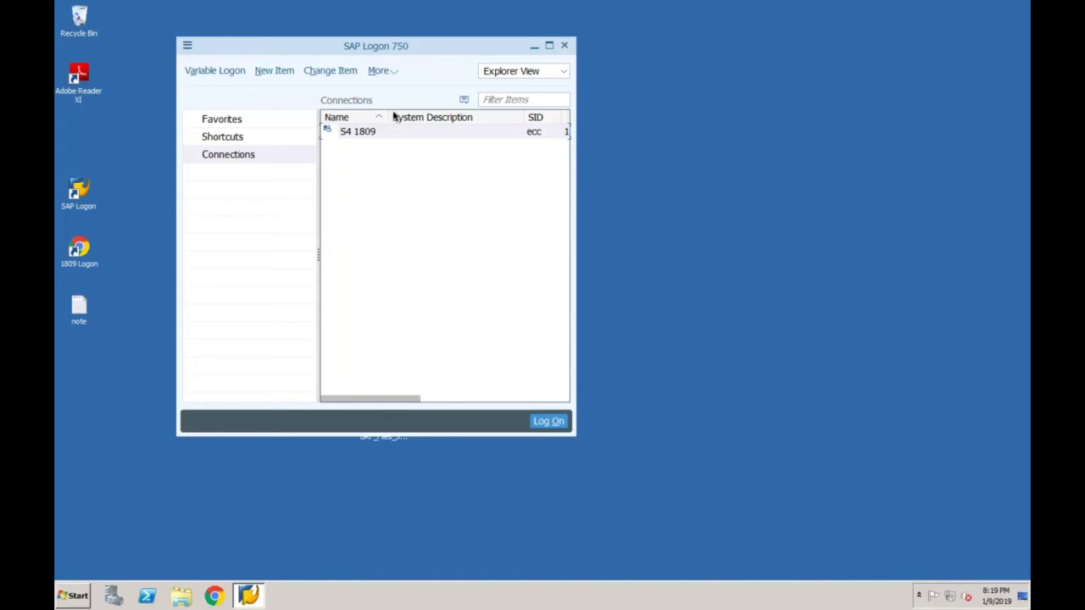
Open the S4 1809 connection, log on to client 400 with user name, password and language EN, and dismiss the license notice.
double_click(358, 131)
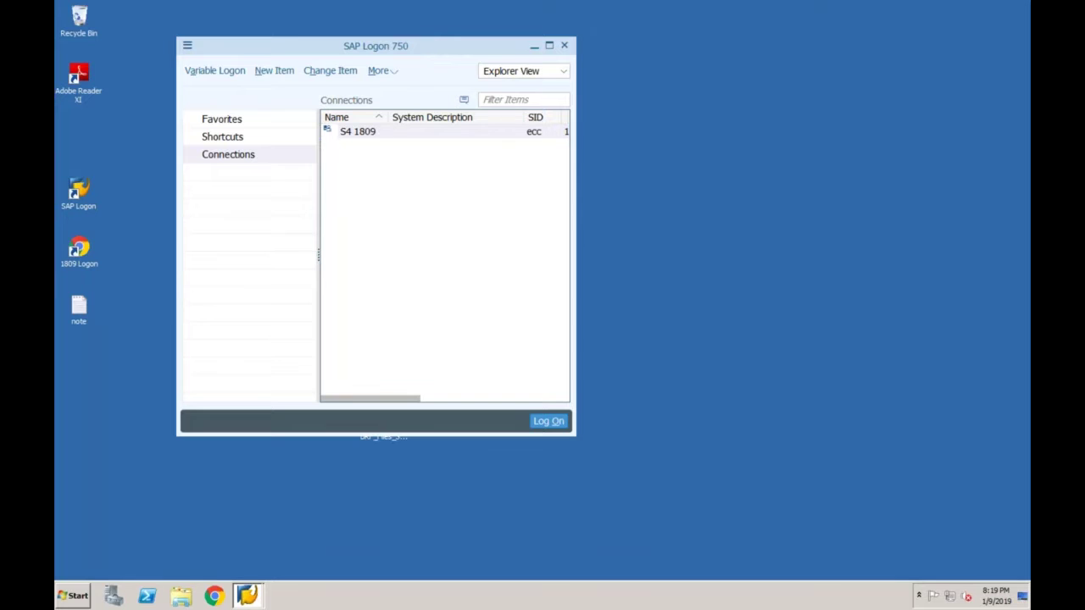
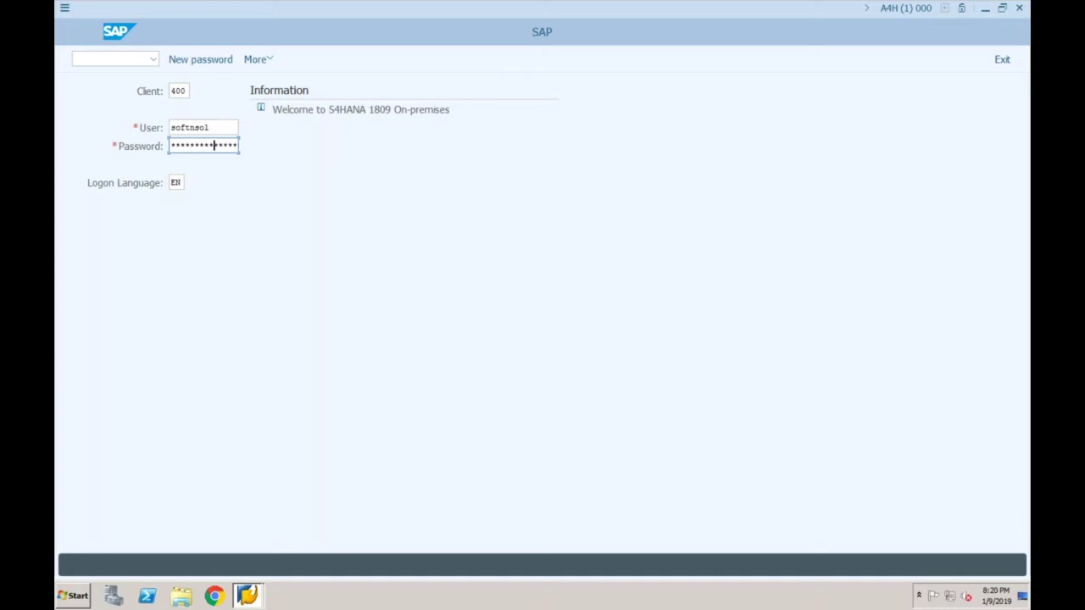
key(Tab)
key(Tab)
key(Tab)
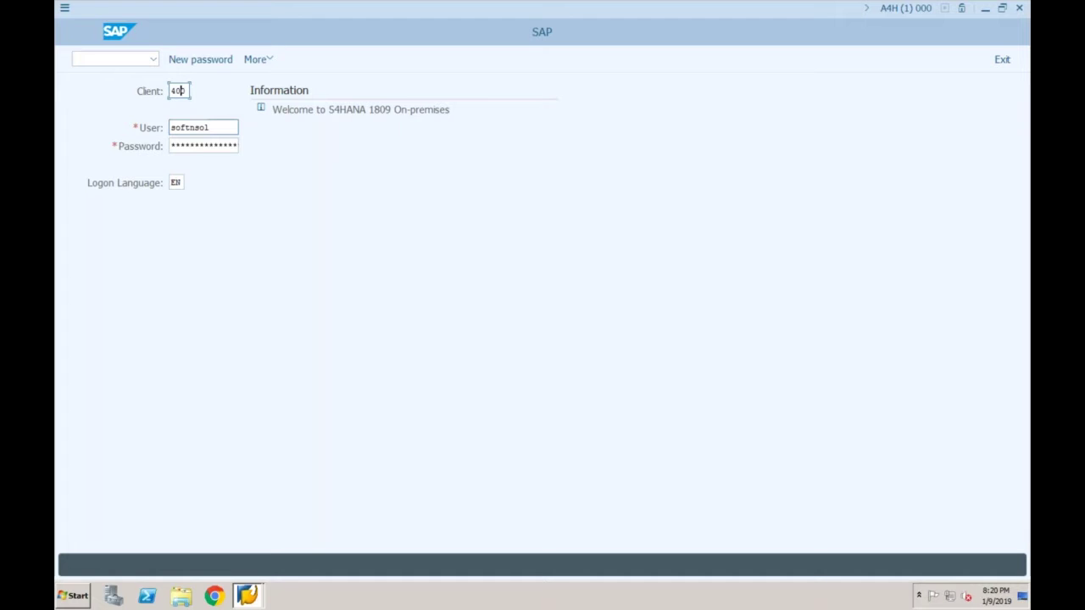
click(201, 146)
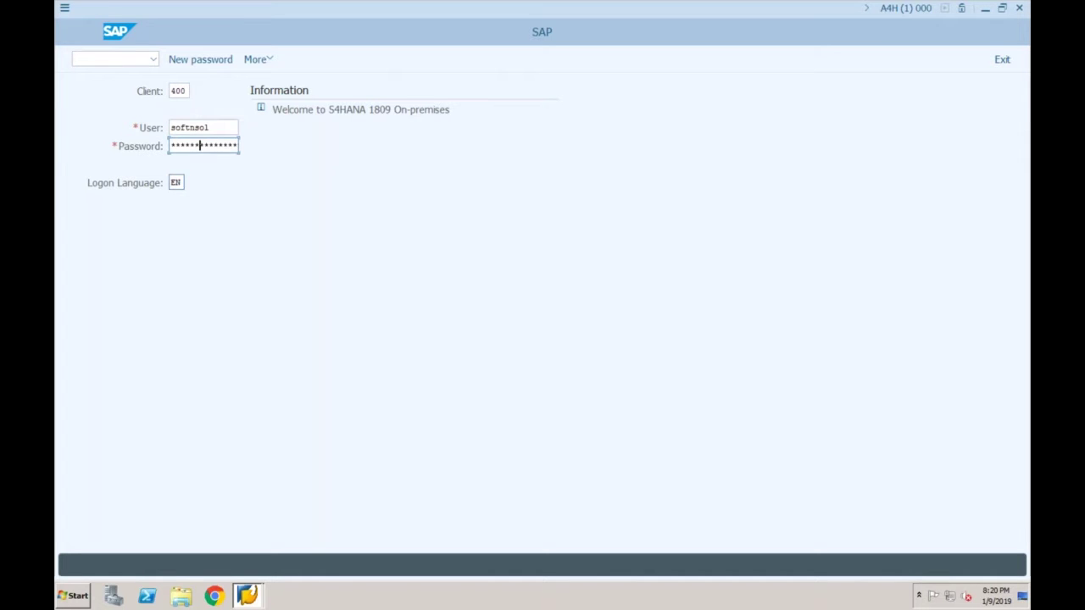
click(175, 182)
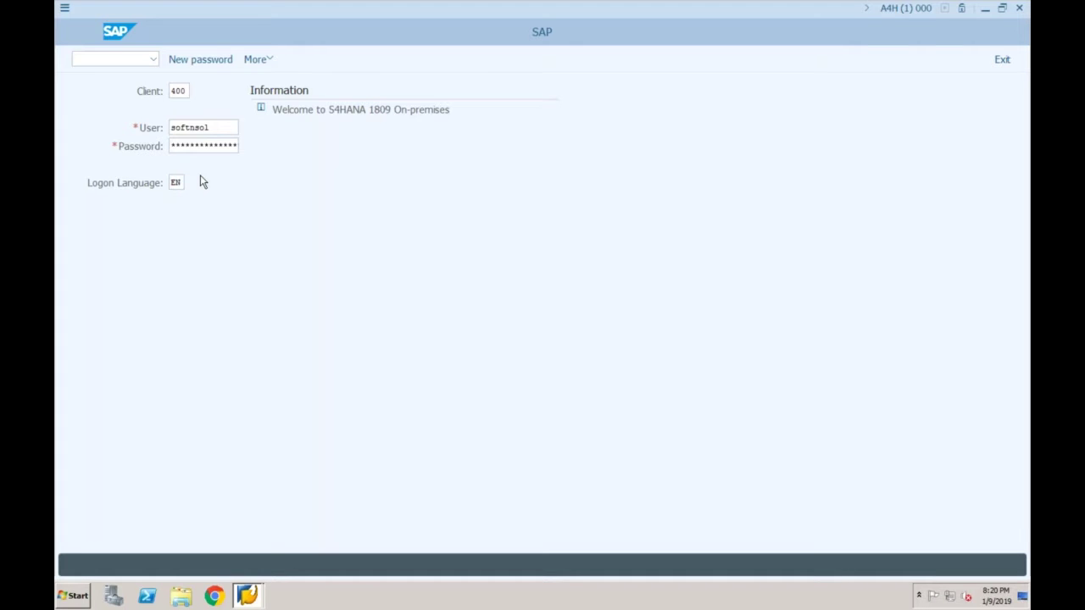
key(Return)
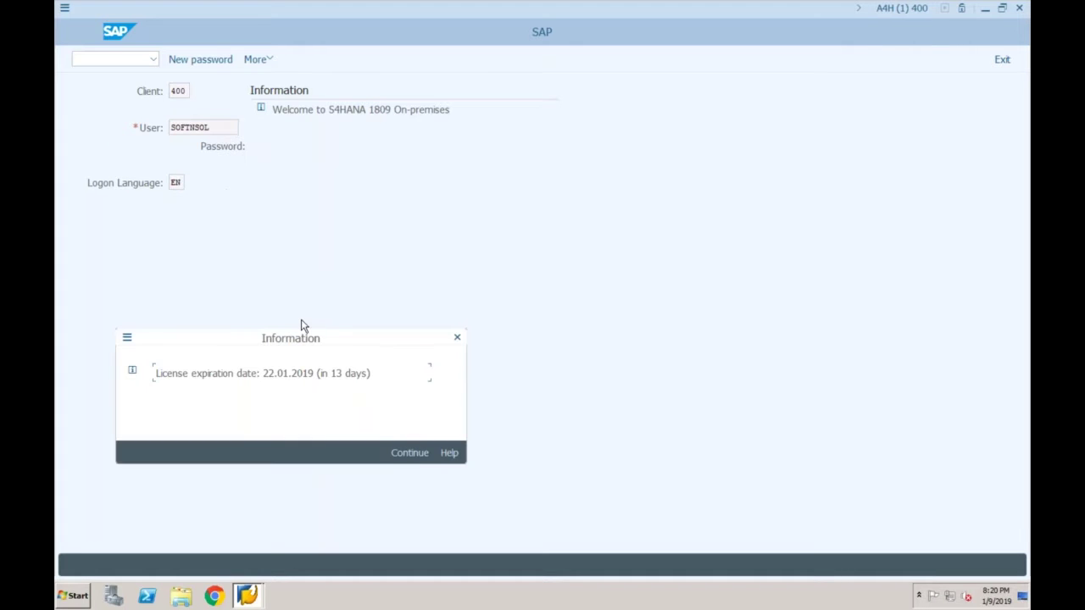
click(413, 454)
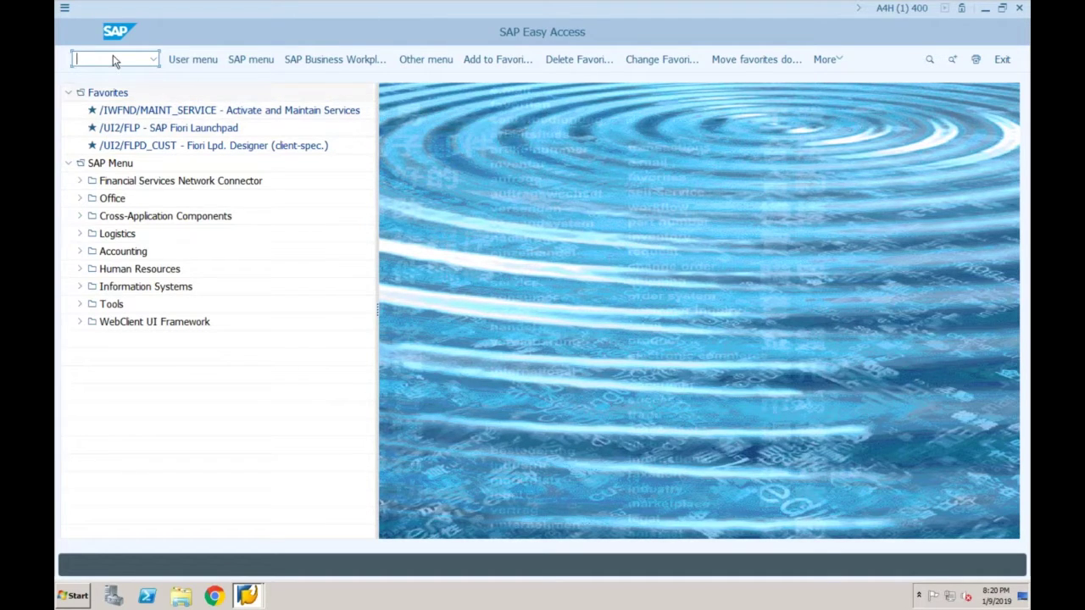
Run transaction spro and open the SAP Reference IMG.
text(spro)
key(Return)
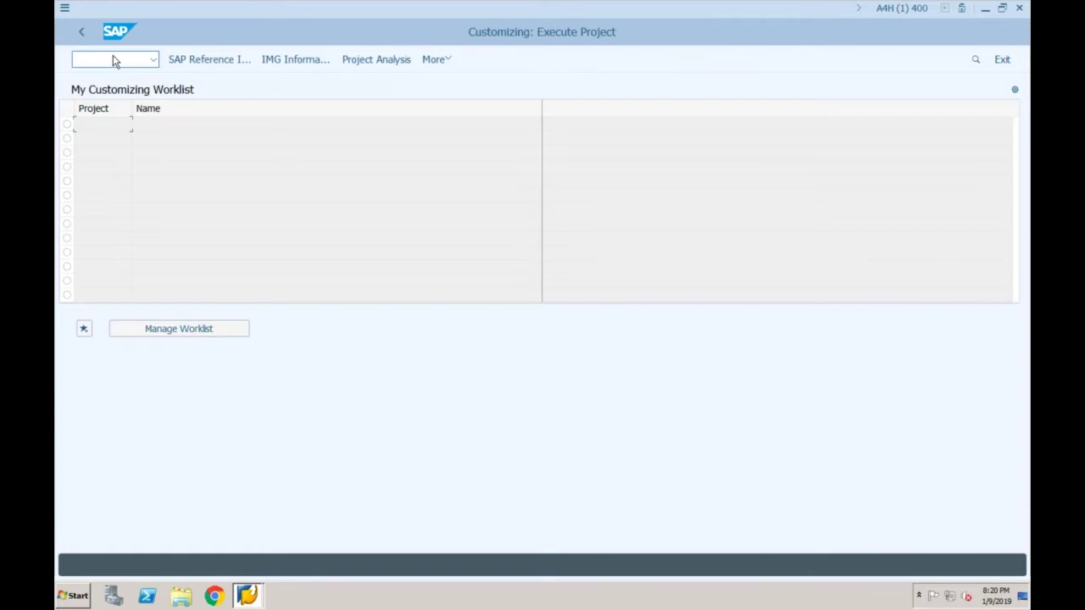
click(185, 60)
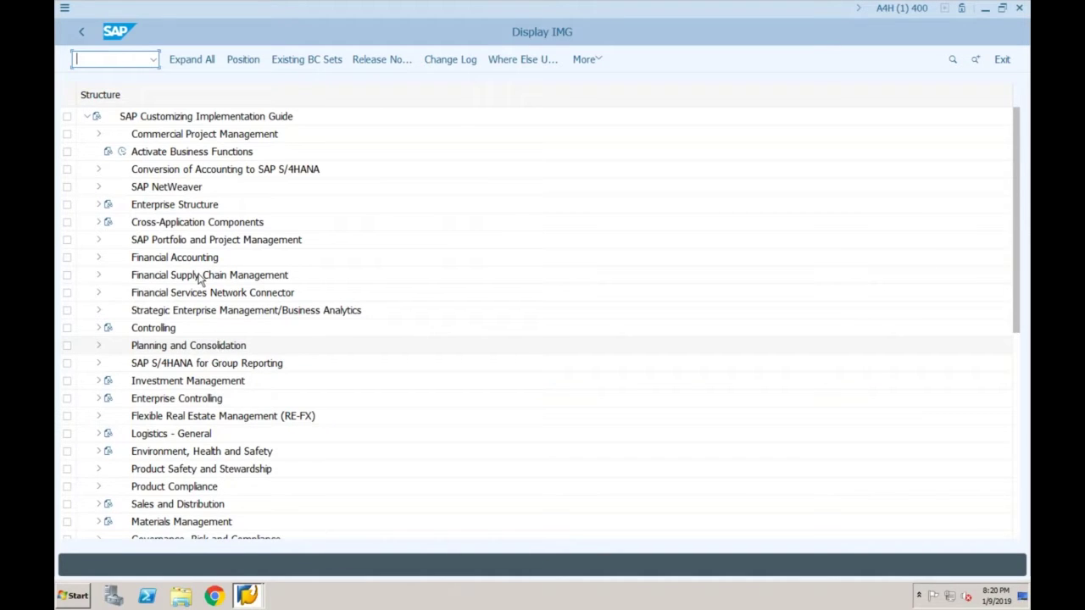
Examine the Financial Accounting node of the implementation guide, collapse it, and return to SAP Easy Access.
click(192, 176)
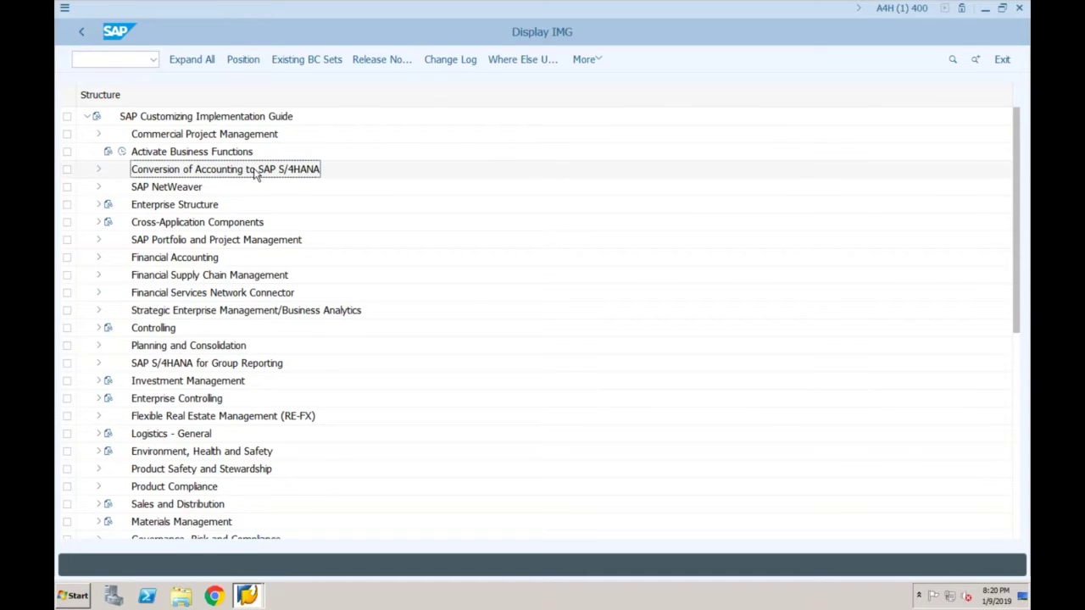
click(98, 258)
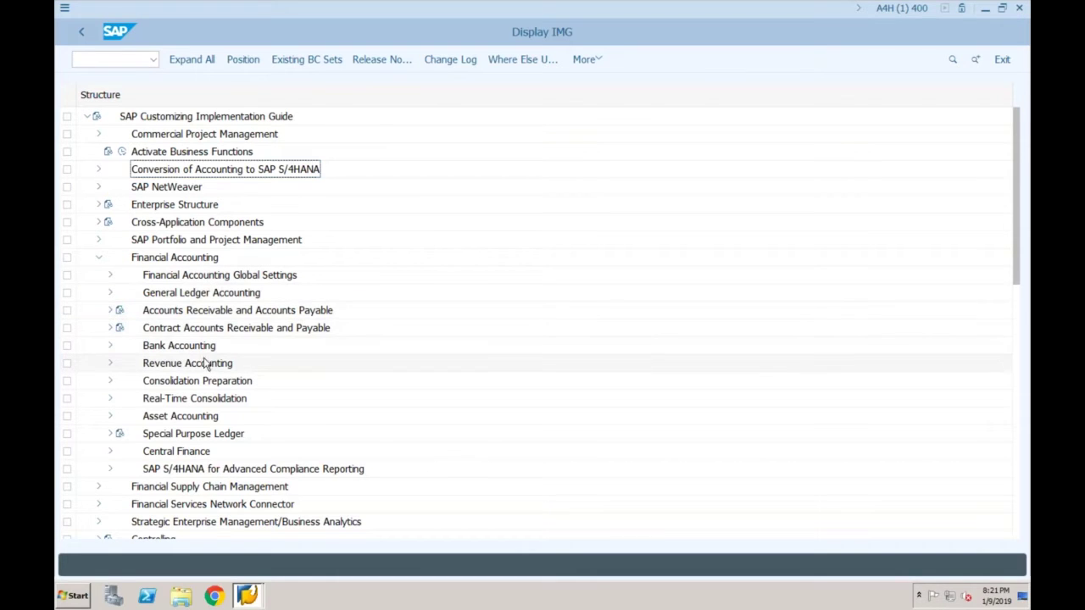
click(99, 258)
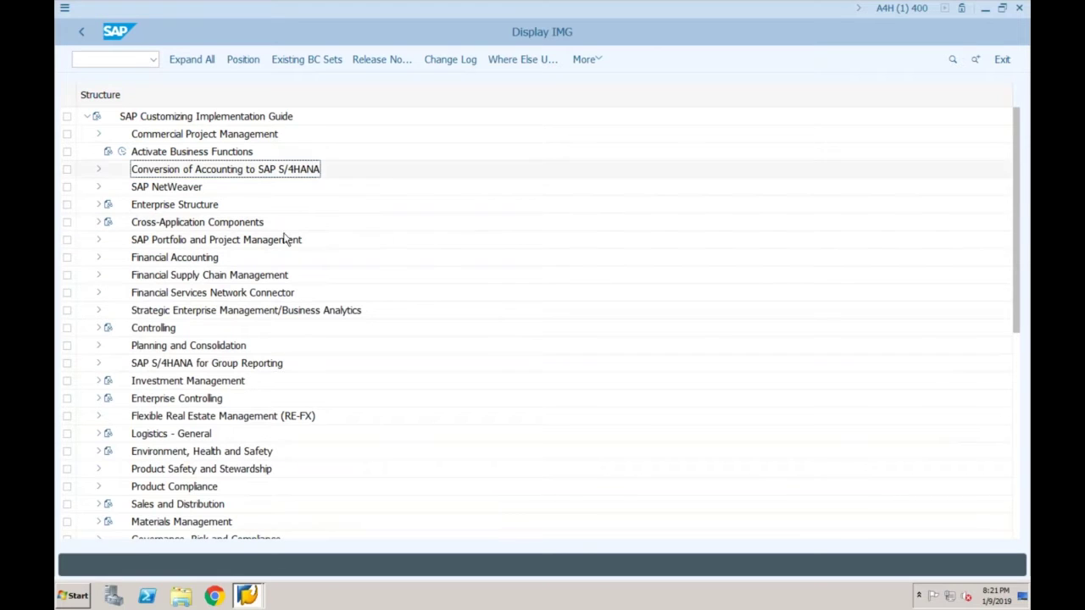
click(82, 34)
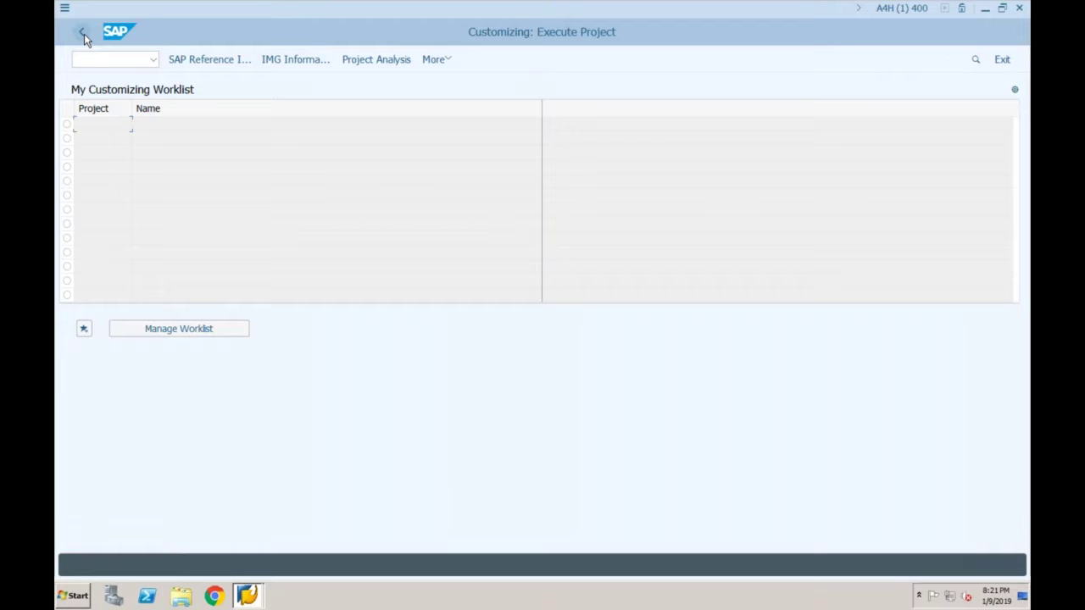
click(84, 34)
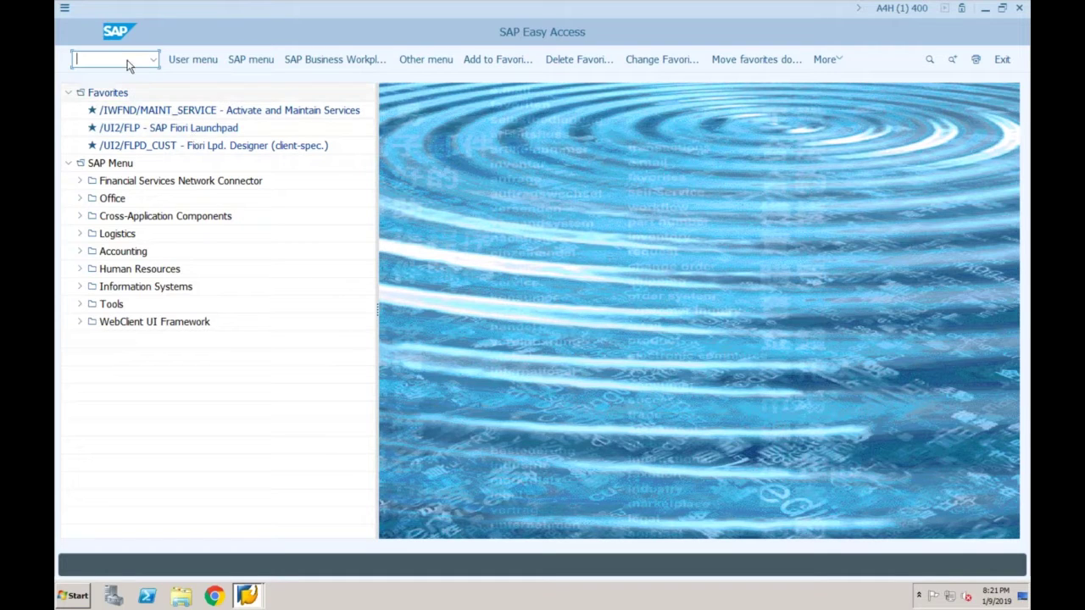
Open FB50 - Enter G/L Account Document from the General Ledger document entry folder under Accounting > Financial Accounting.
click(81, 254)
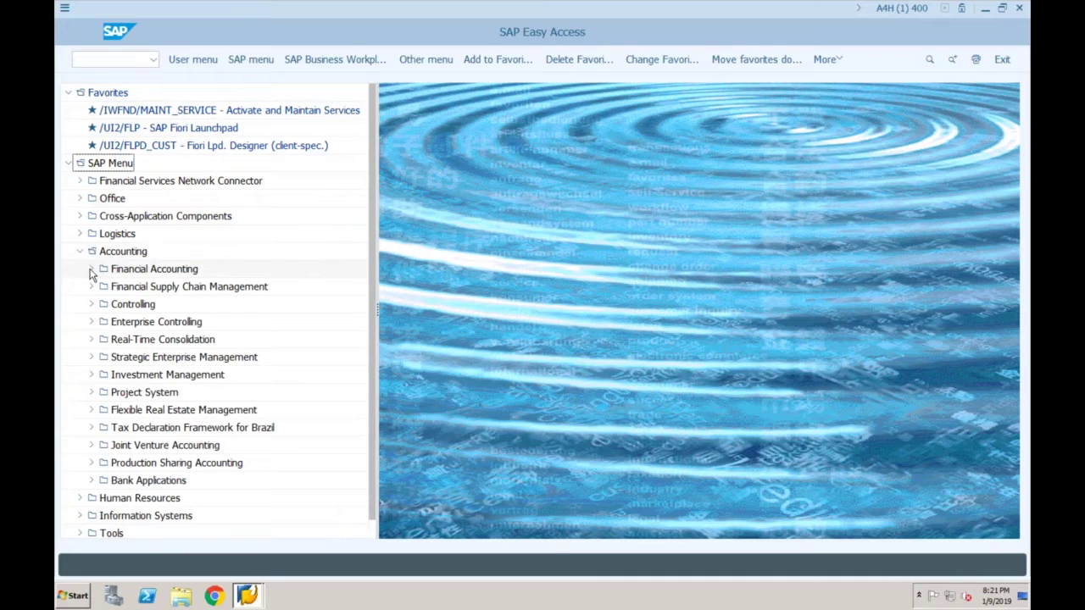
click(91, 270)
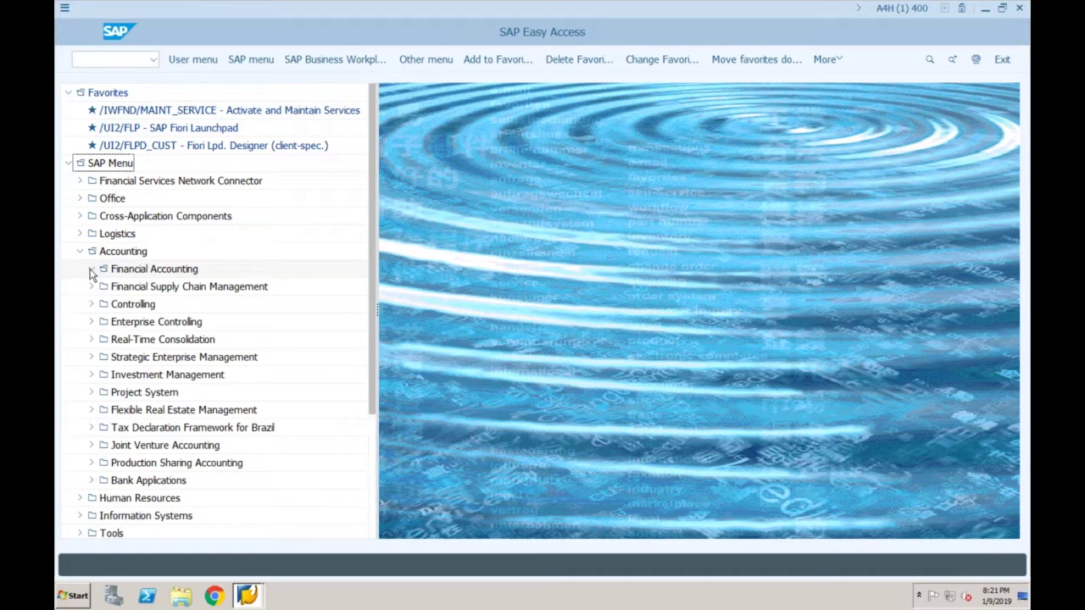
click(103, 287)
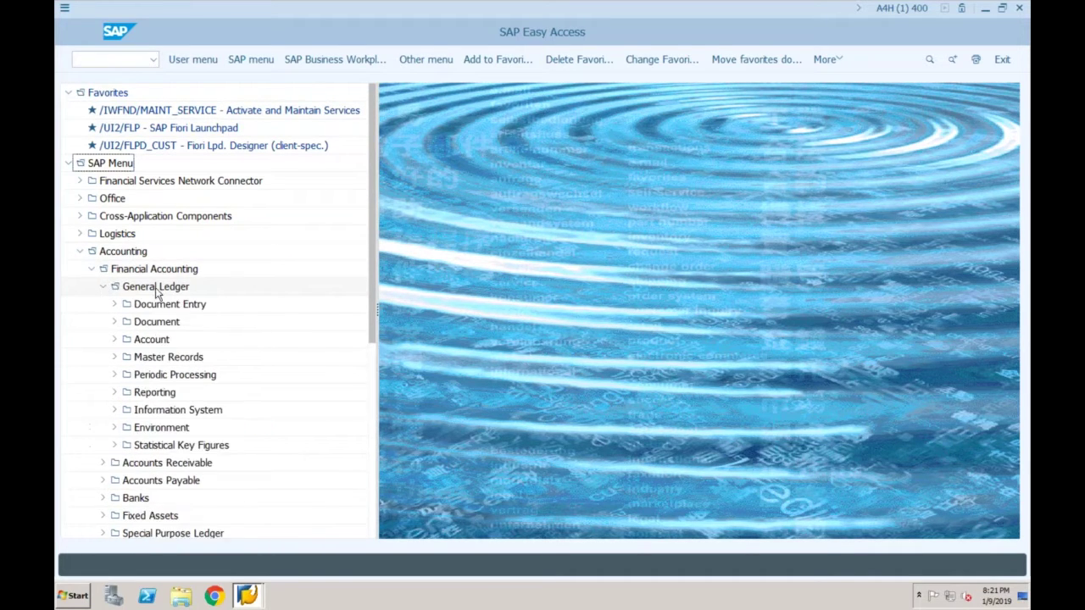
click(115, 305)
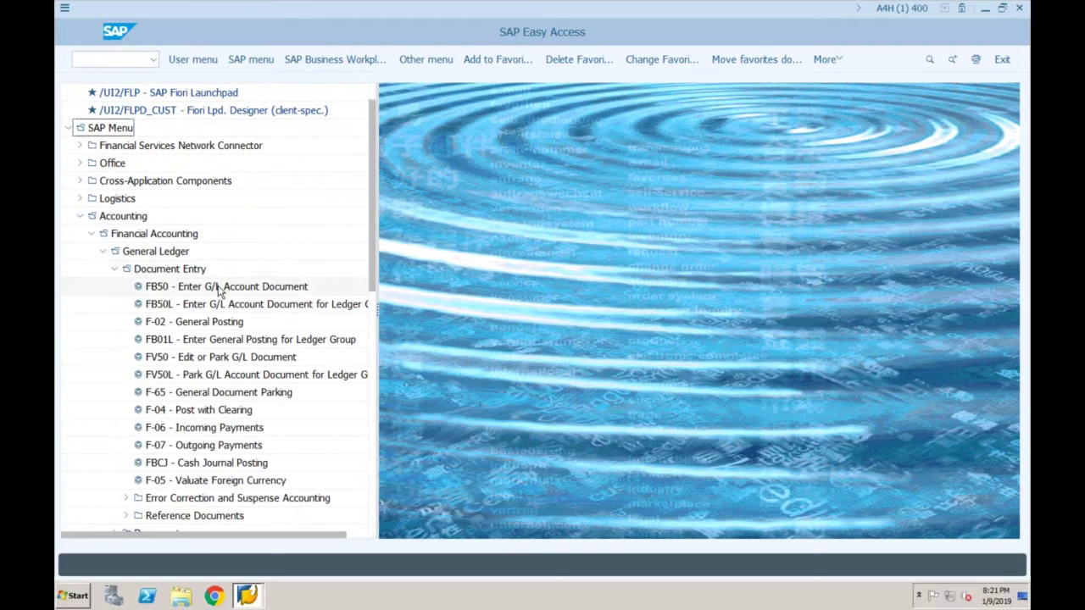
double_click(220, 287)
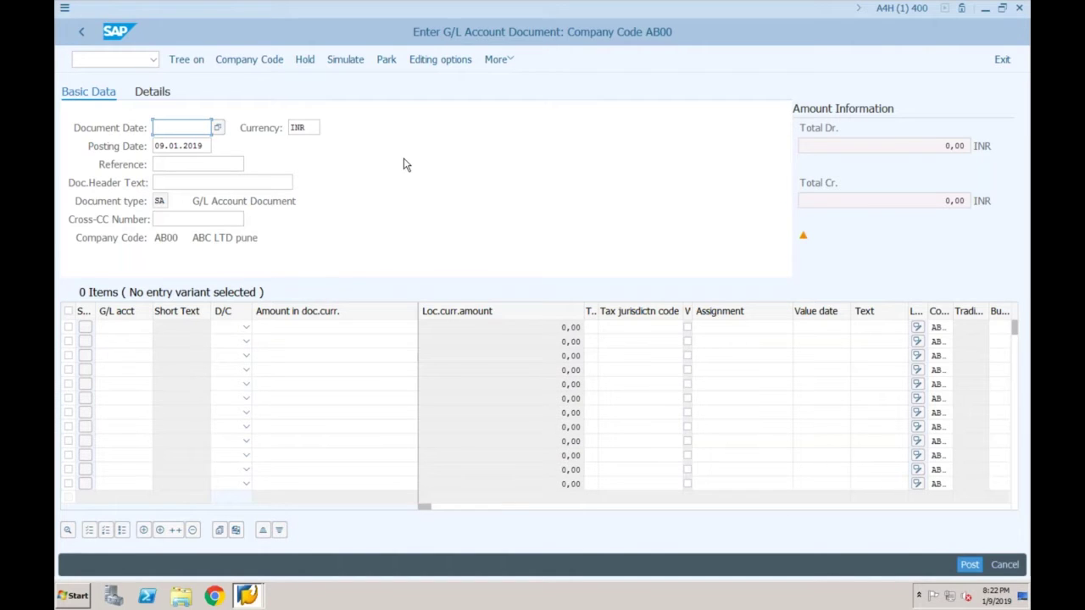
Close the SAP session and log on again to S4 1809, client 400, with the user name and password, dismissing the license notice.
click(1020, 11)
click(222, 274)
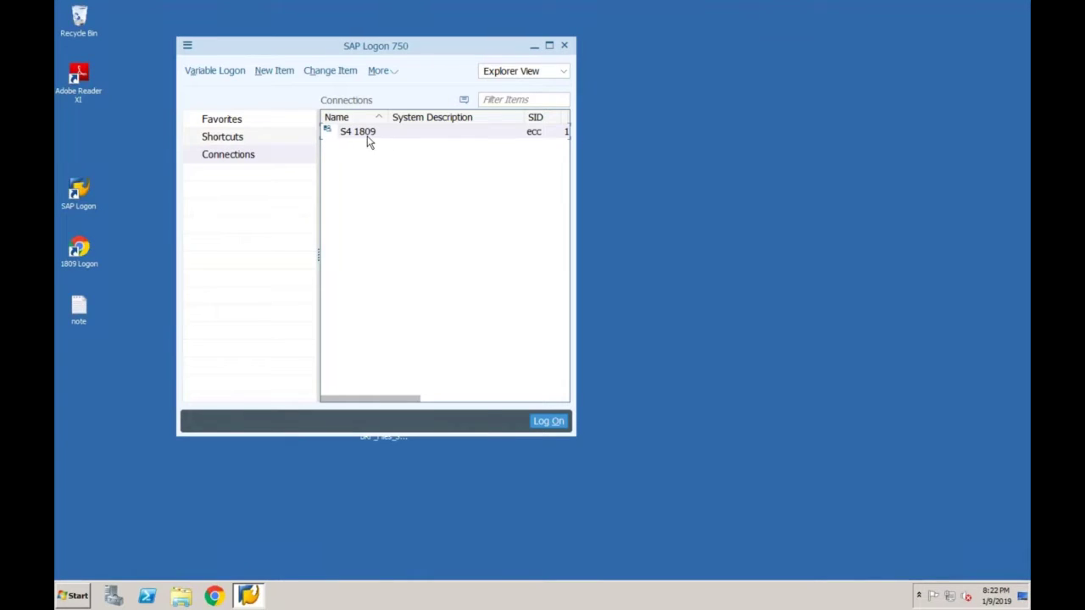
double_click(375, 134)
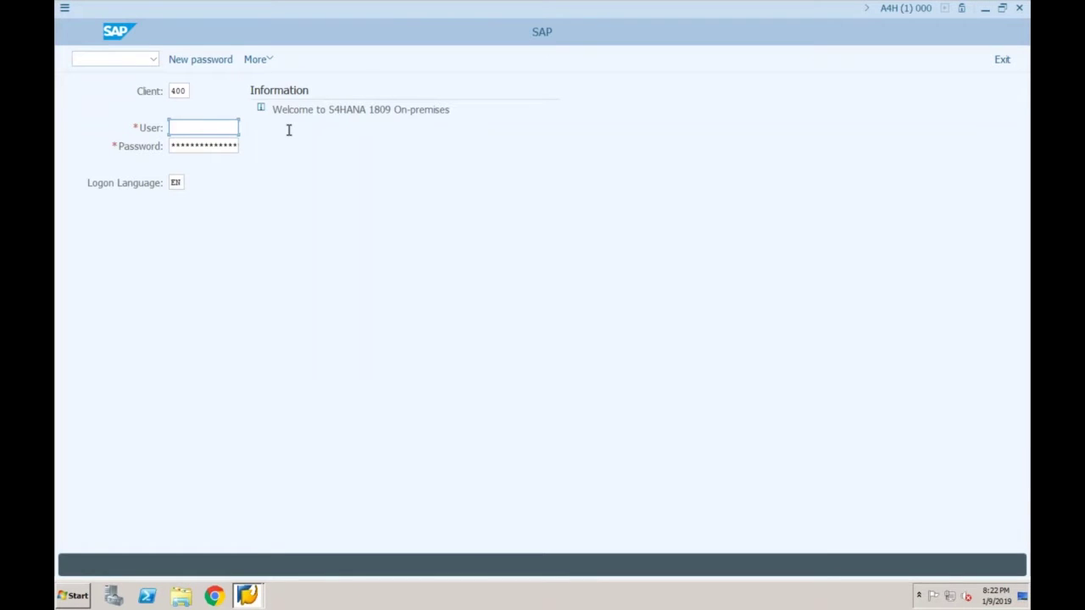
click(207, 126)
click(191, 146)
key(Tab)
text(*********)
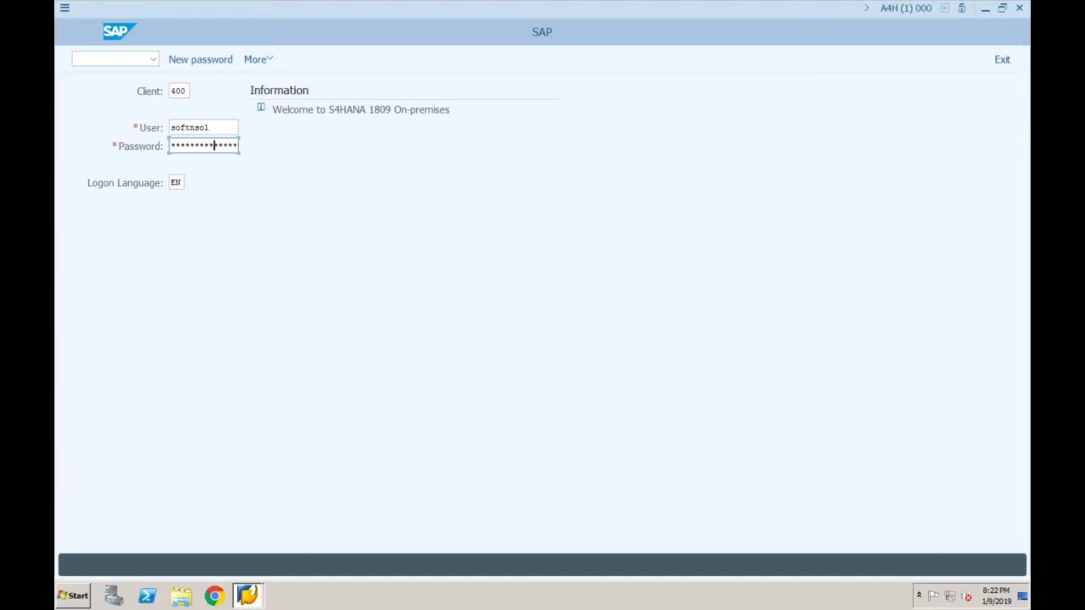
key(Return)
click(397, 453)
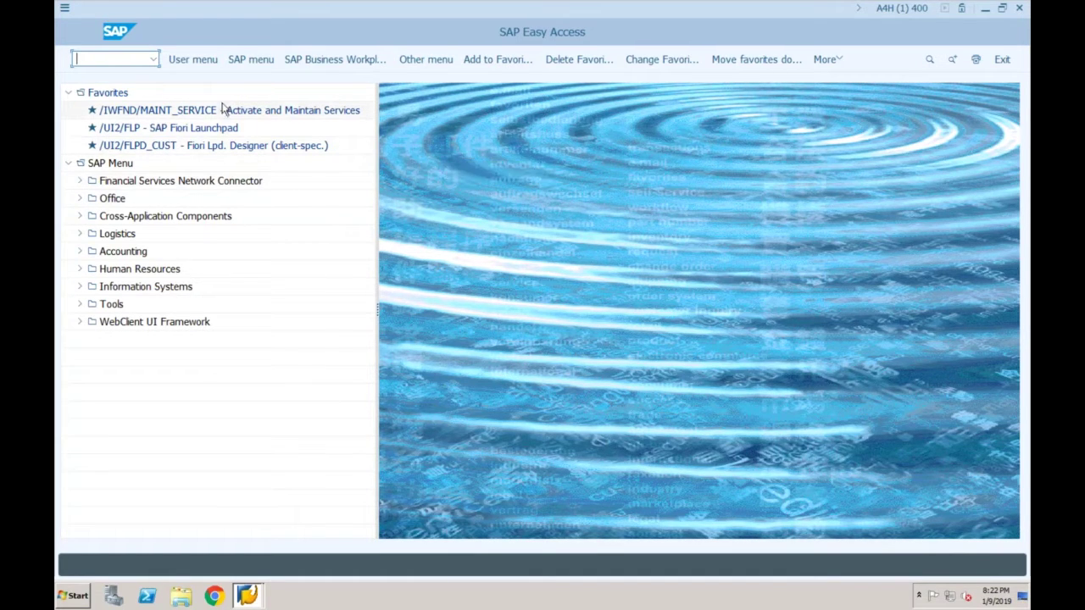
Launch the SAP Fiori Launchpad favorite, continue past the browser's security warnings, and maximize the Fiori logon page.
click(167, 128)
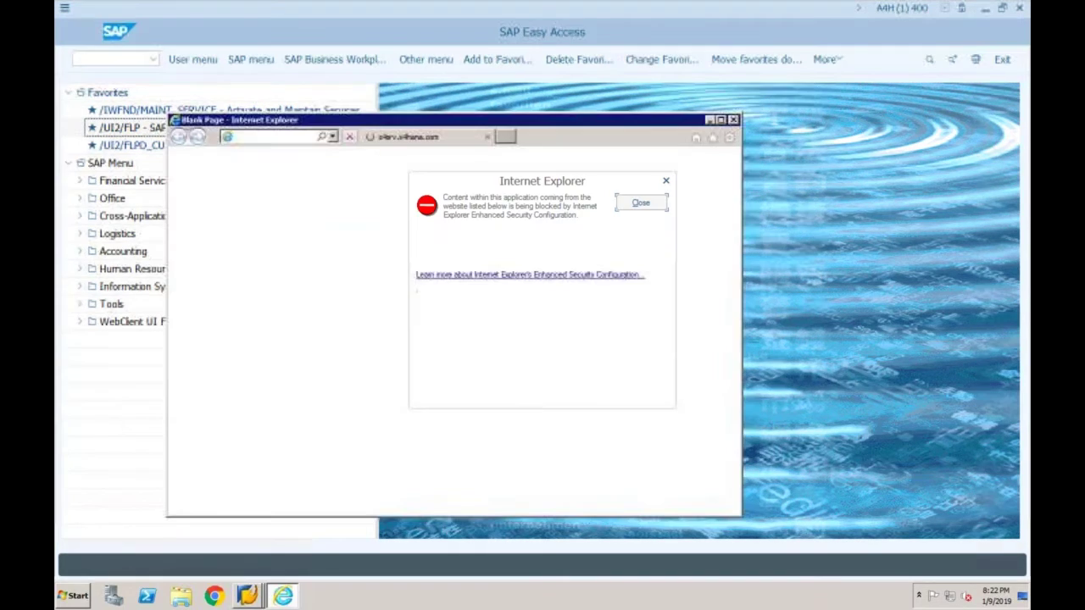
click(639, 203)
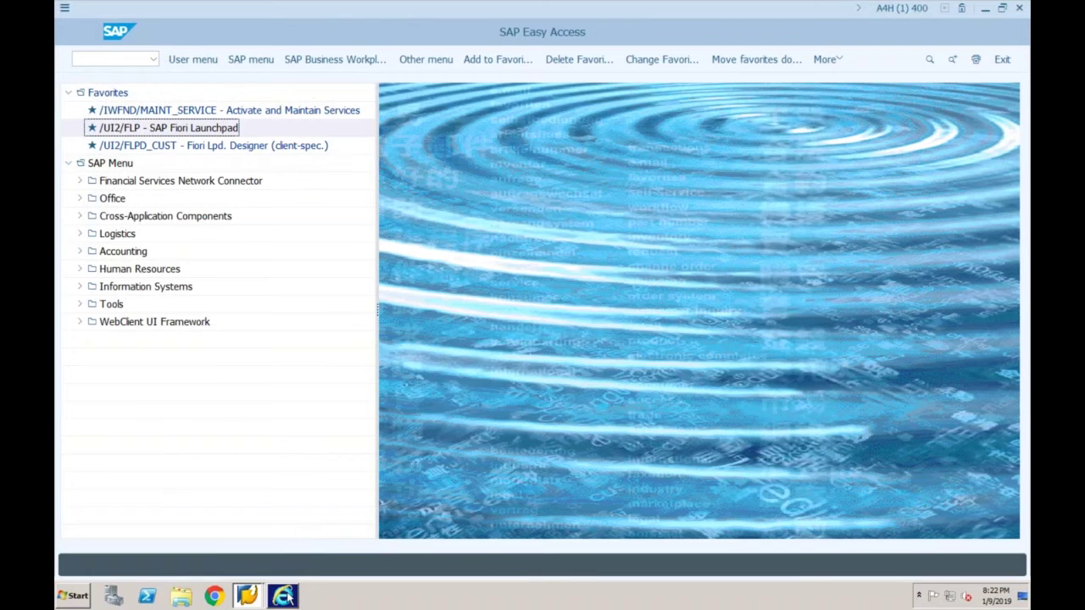
click(289, 598)
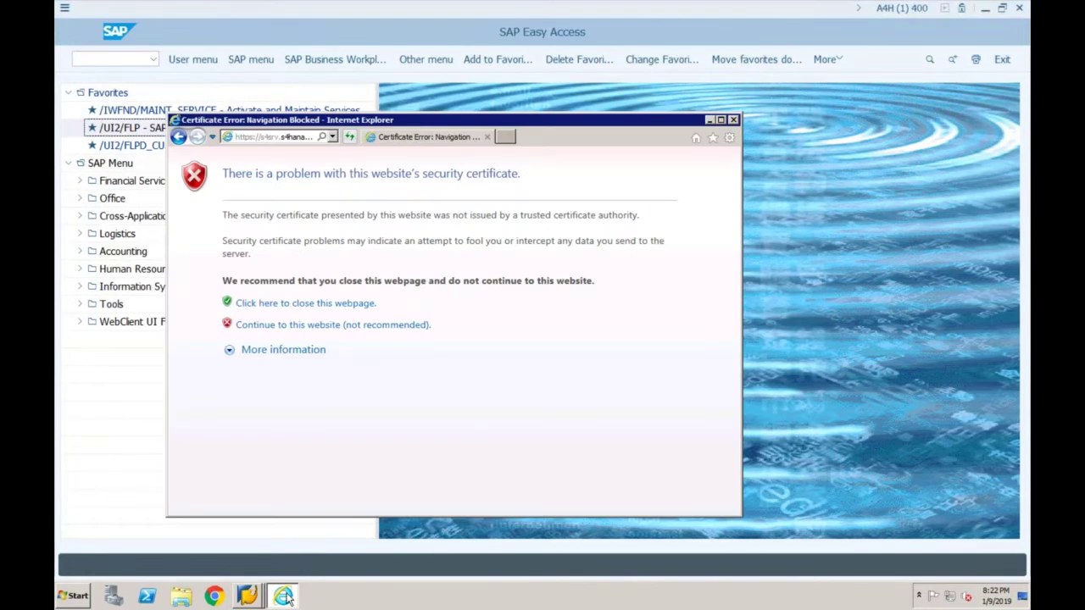
click(318, 327)
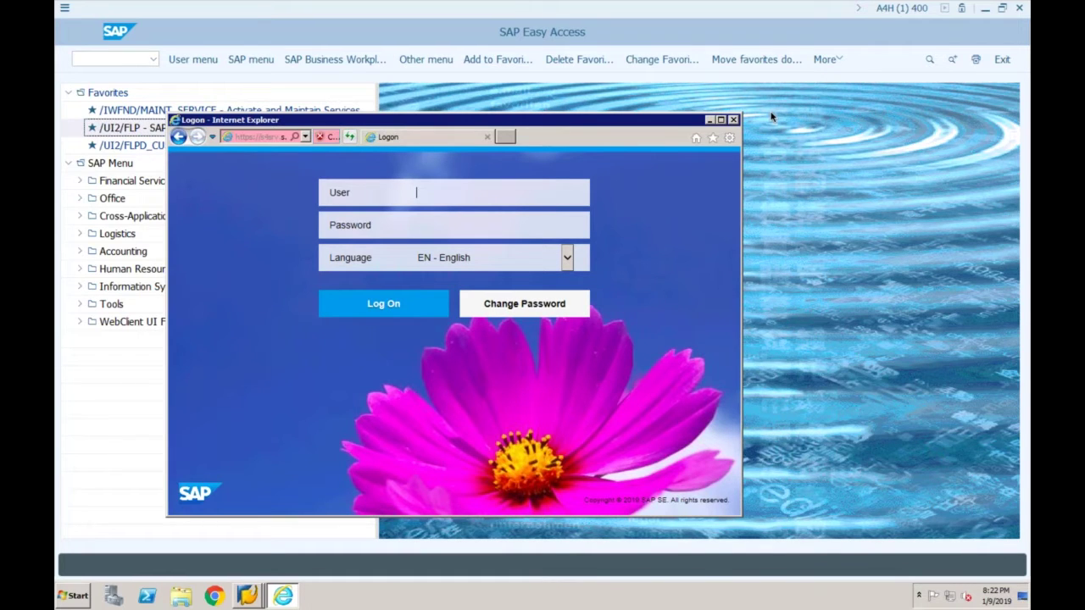
key(super+Up)
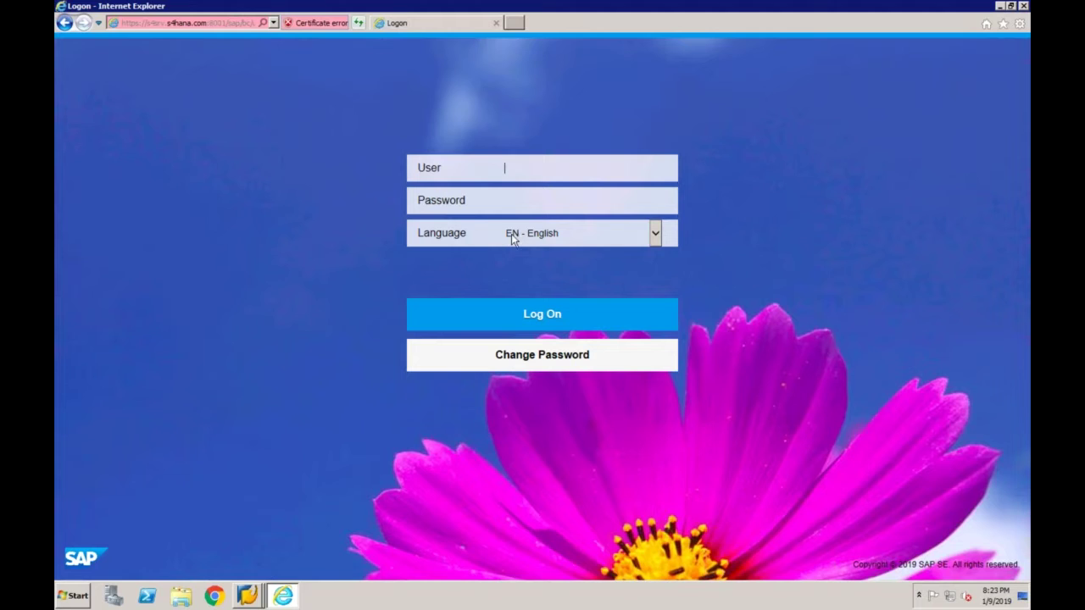
Open a second SAP GUI logon screen from SAP Logon 750, check its Client field, and return to the Fiori logon page.
click(248, 596)
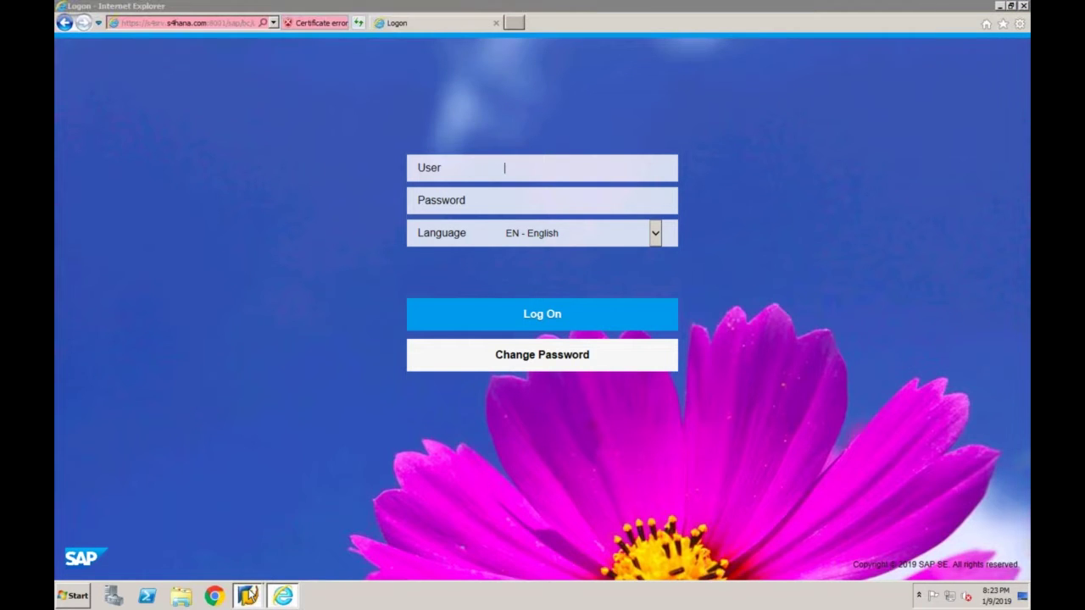
mouse_move(249, 594)
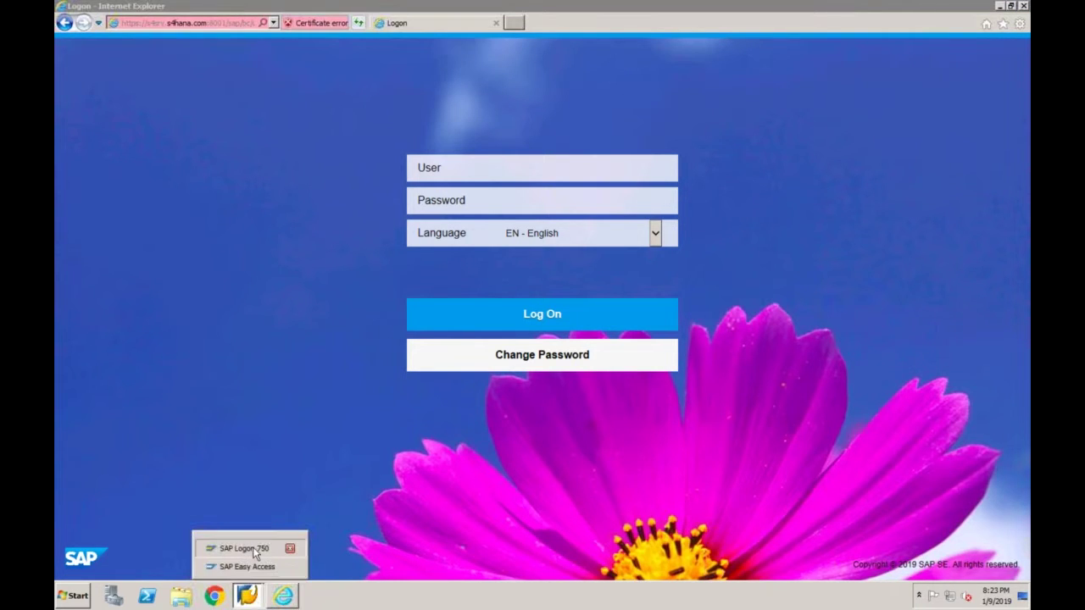
click(253, 547)
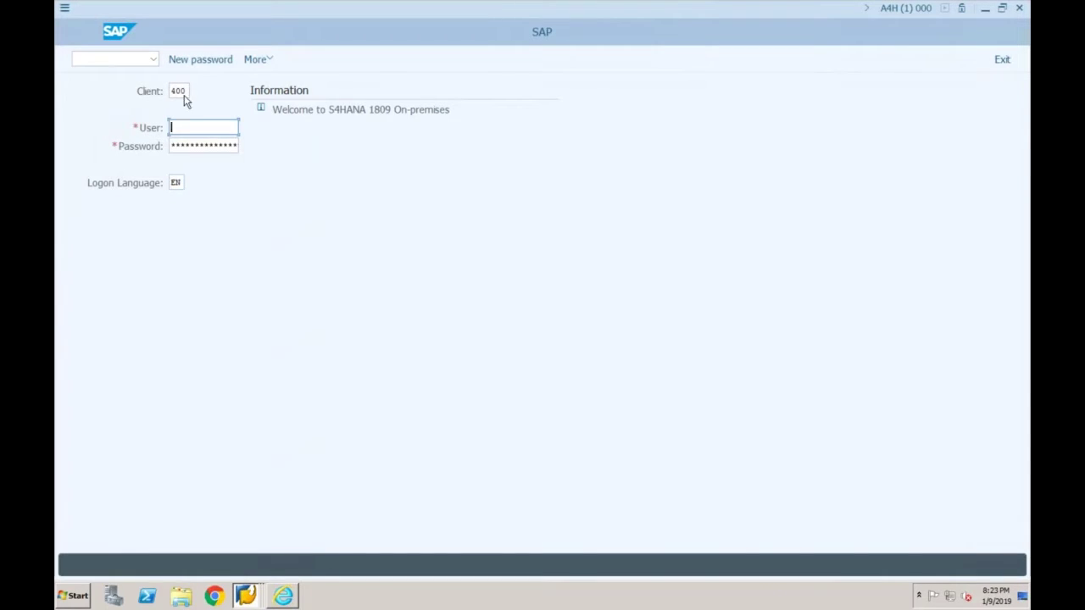
click(187, 91)
click(286, 595)
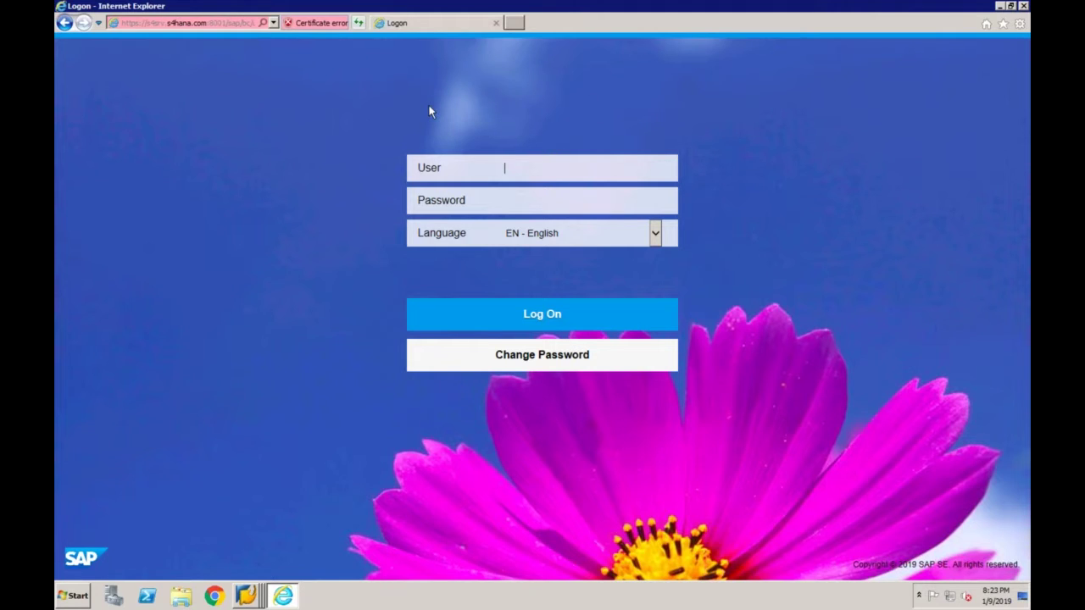
Compare the Fiori logon page's web address with the Client field on the SAP GUI logon screen.
click(229, 23)
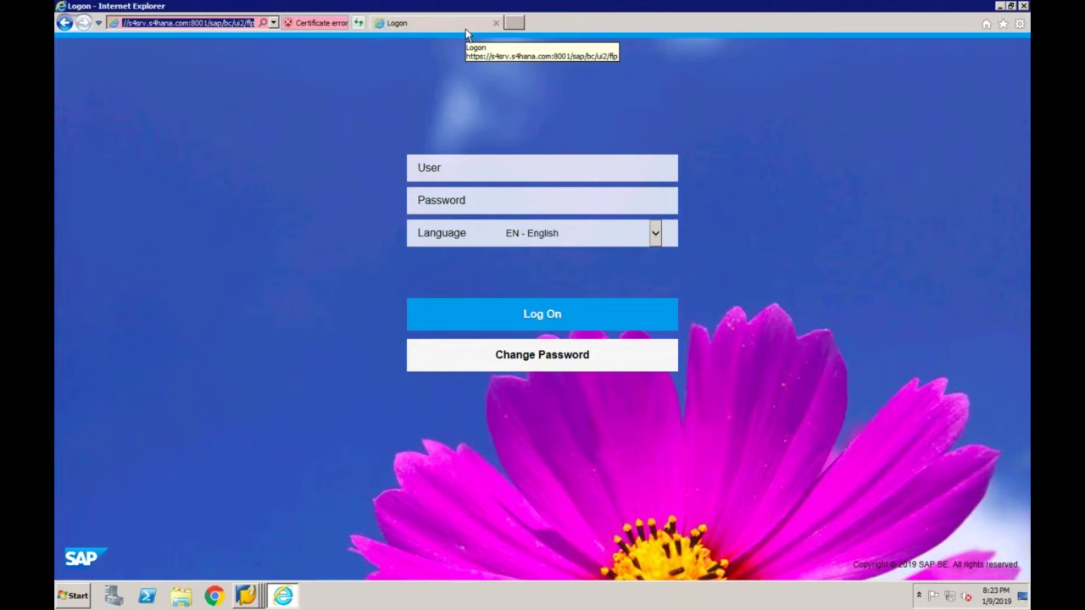
click(235, 24)
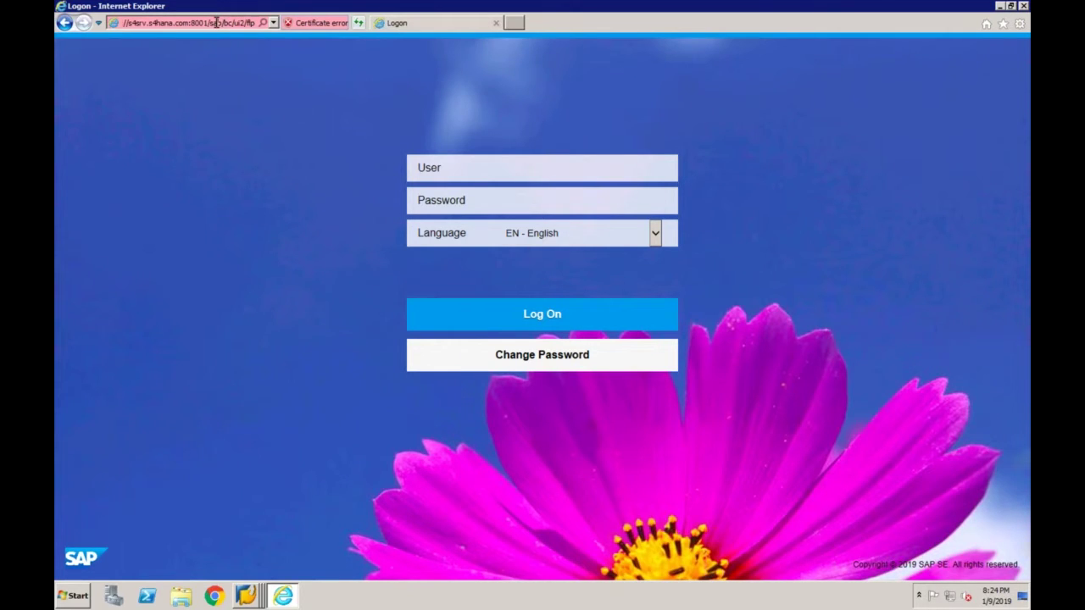
click(247, 596)
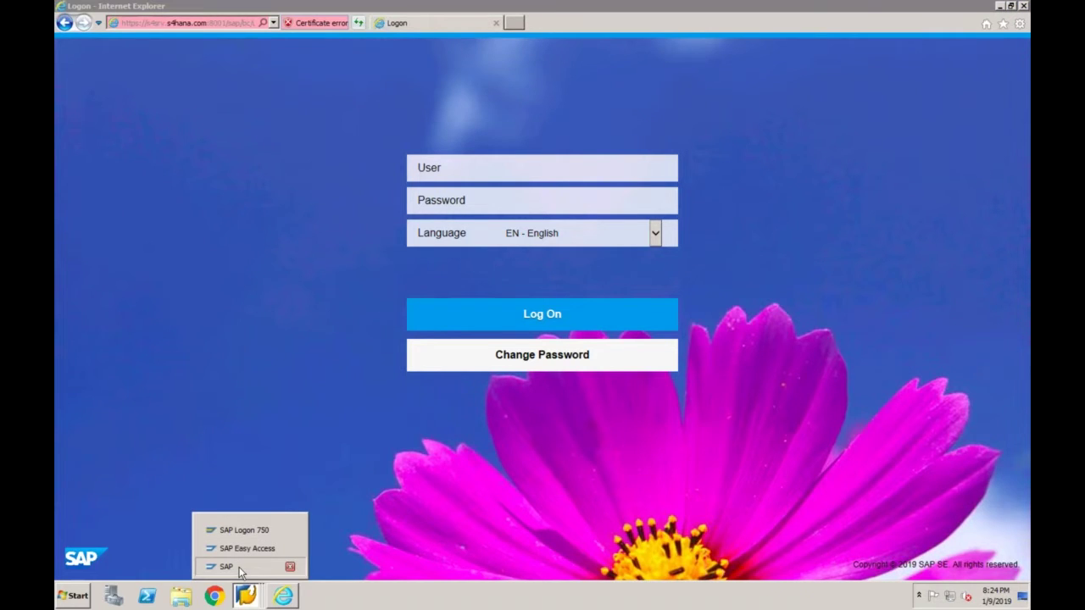
click(240, 573)
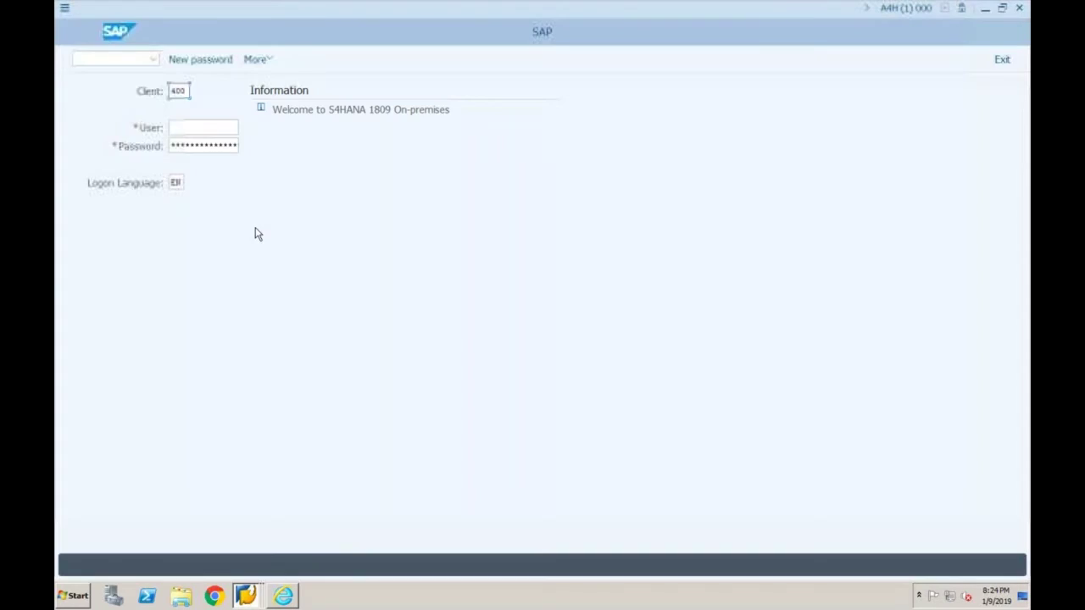
click(285, 596)
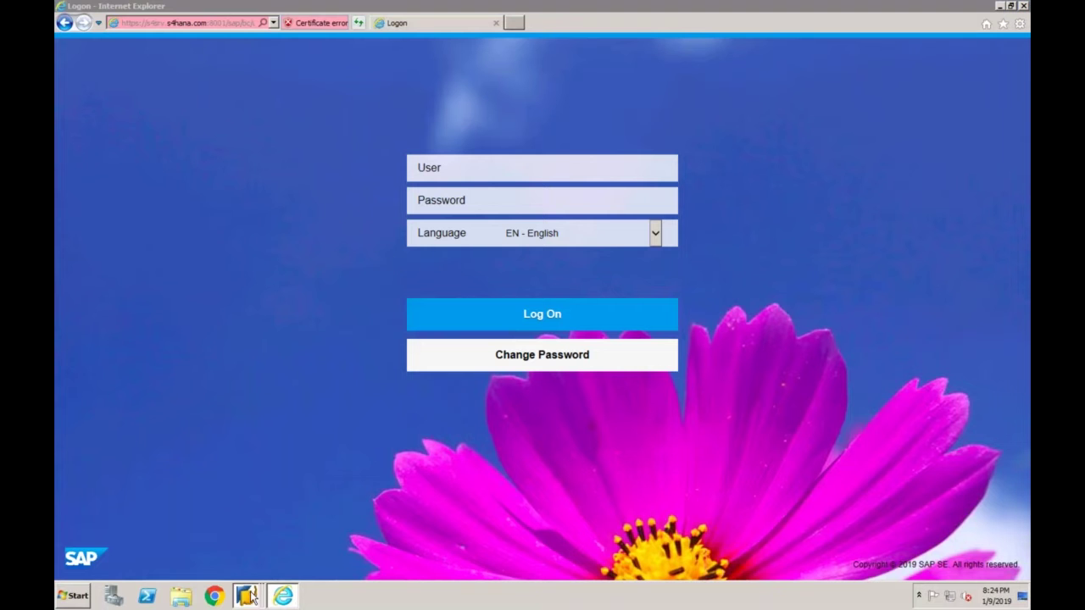
click(245, 596)
click(241, 567)
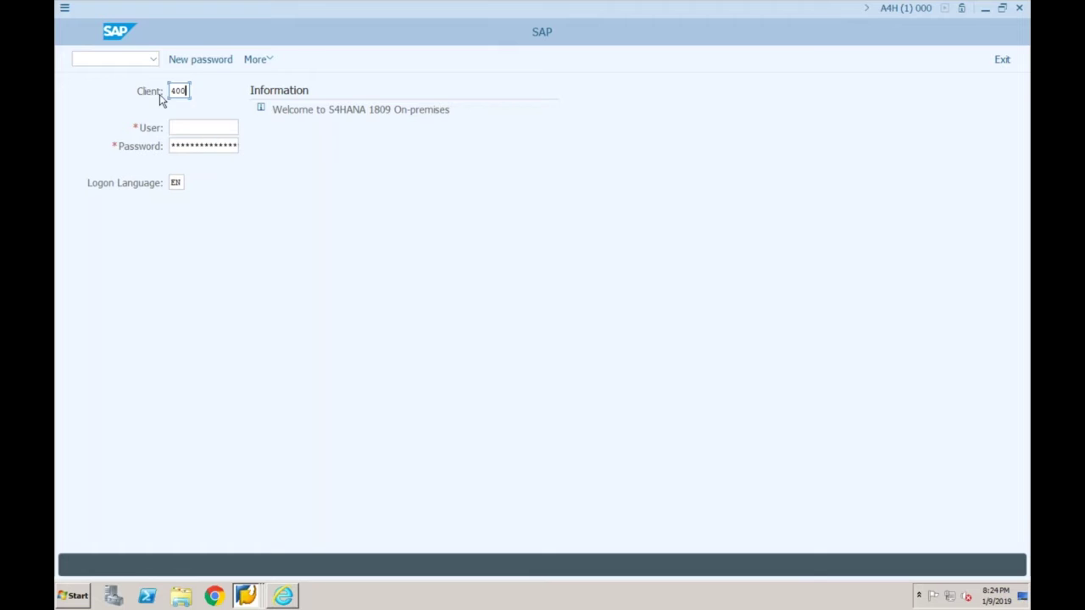
click(282, 596)
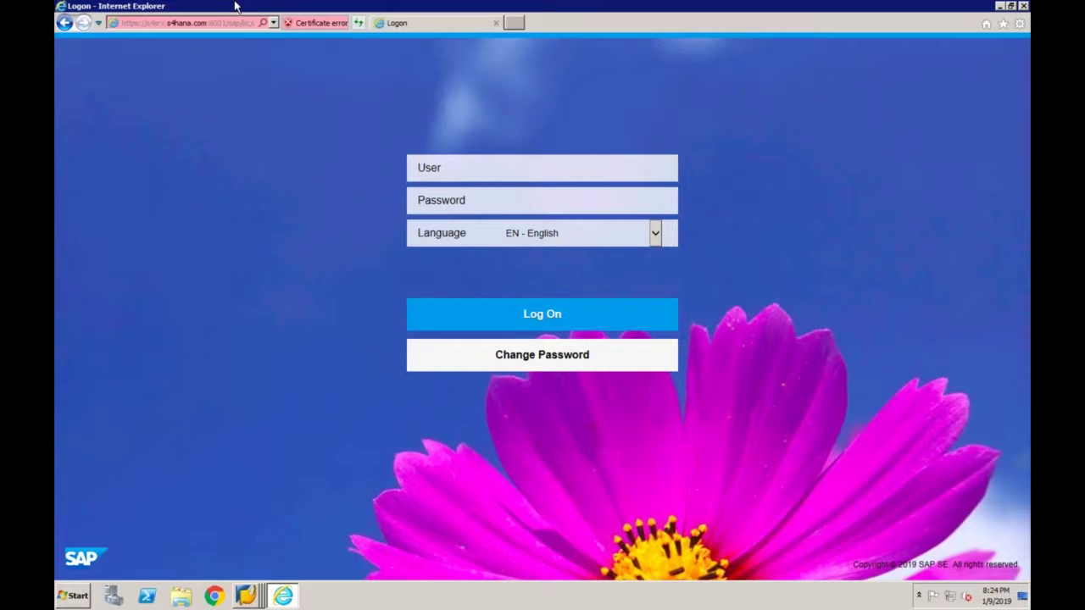
Compare the User and Password fields on the Fiori logon page with those on the SAP GUI logon screen.
click(207, 22)
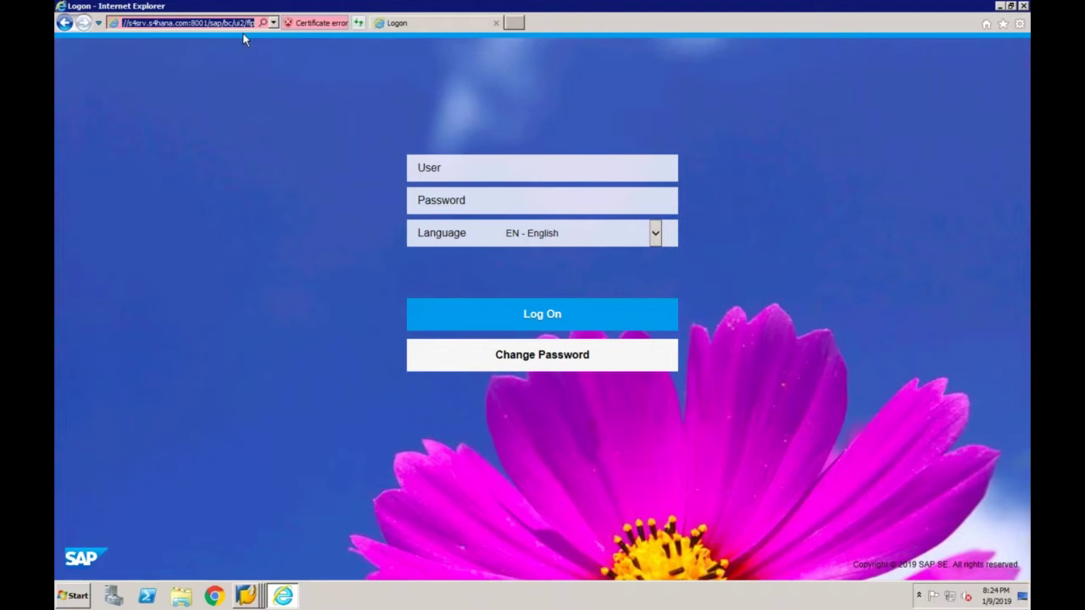
click(442, 170)
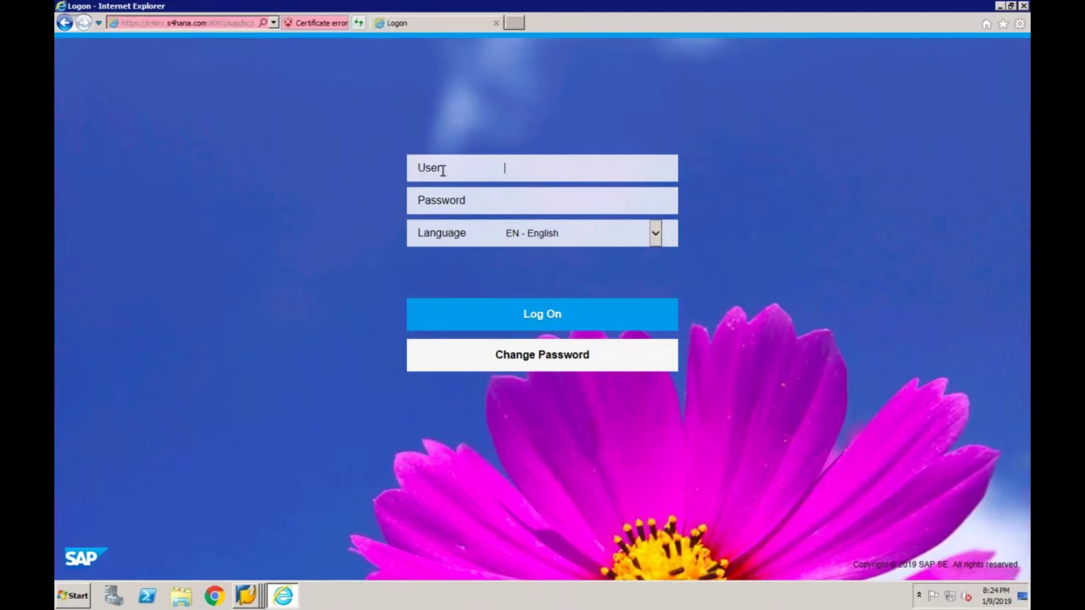
click(453, 203)
click(248, 596)
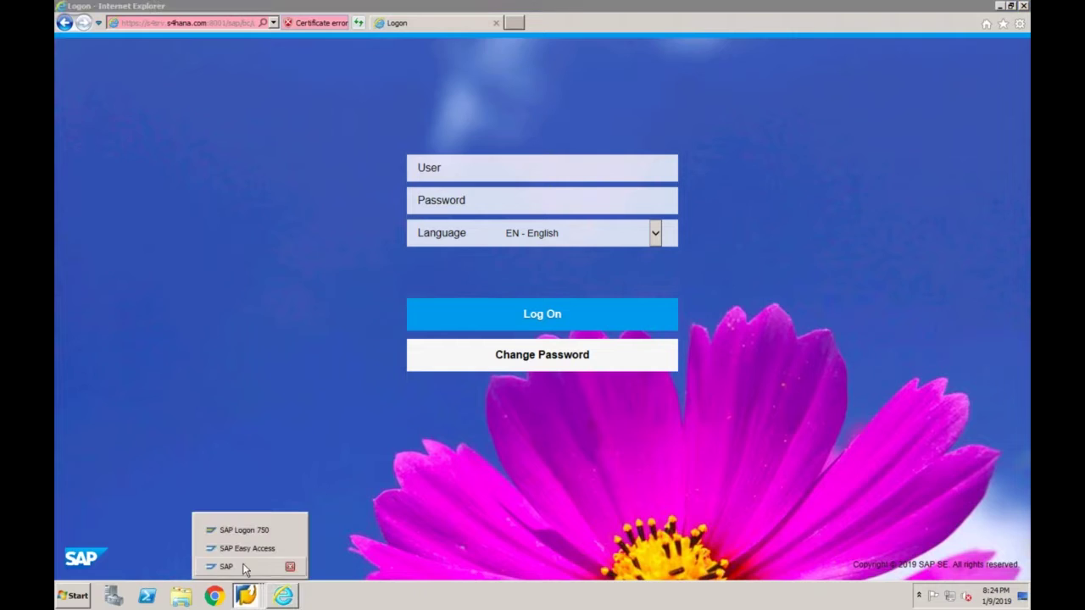
click(229, 567)
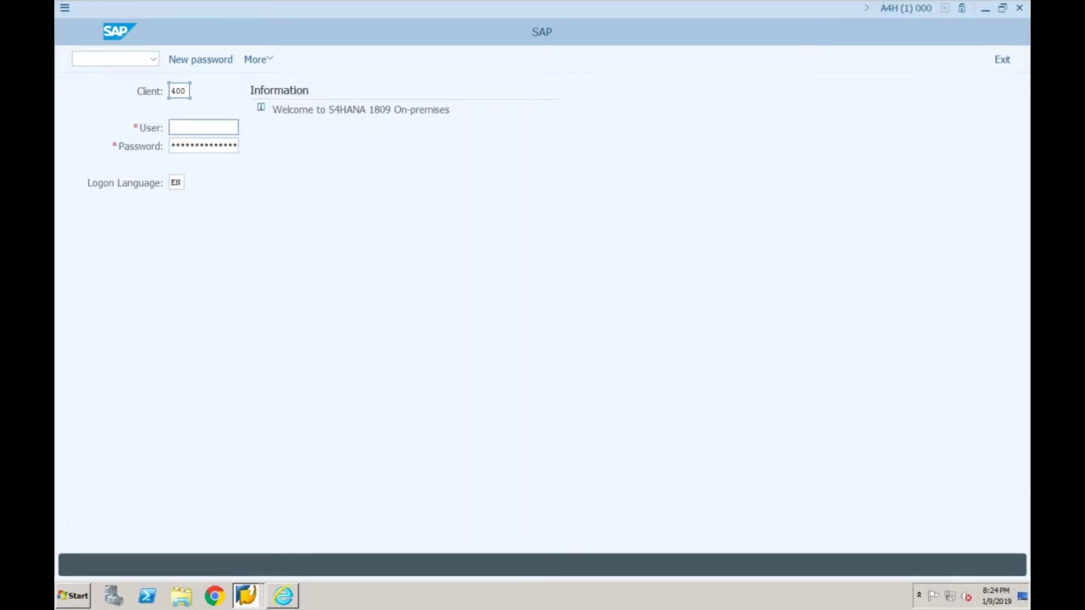
click(197, 146)
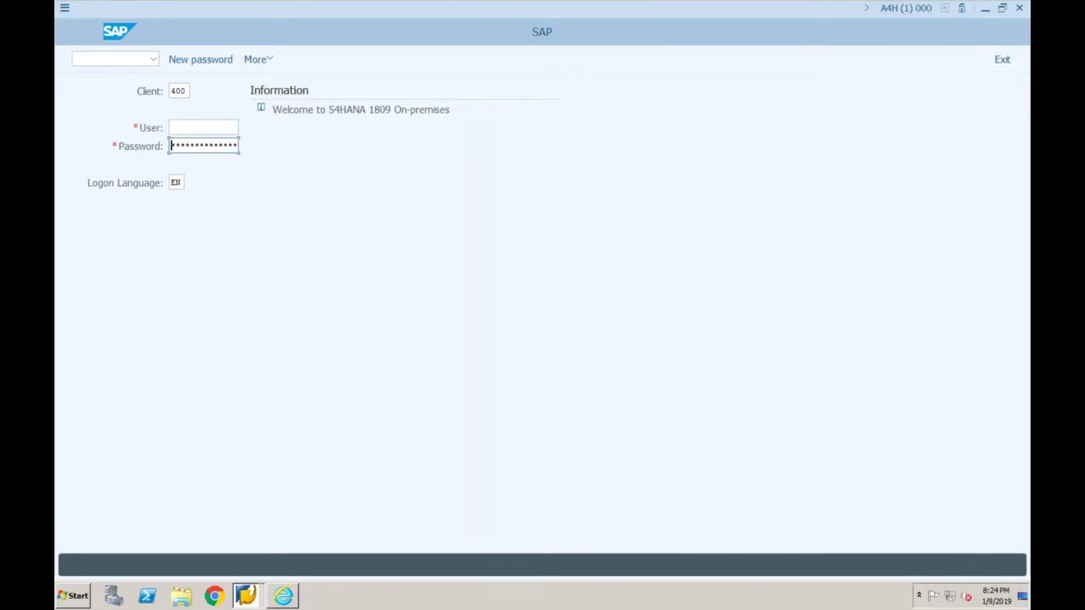
click(284, 596)
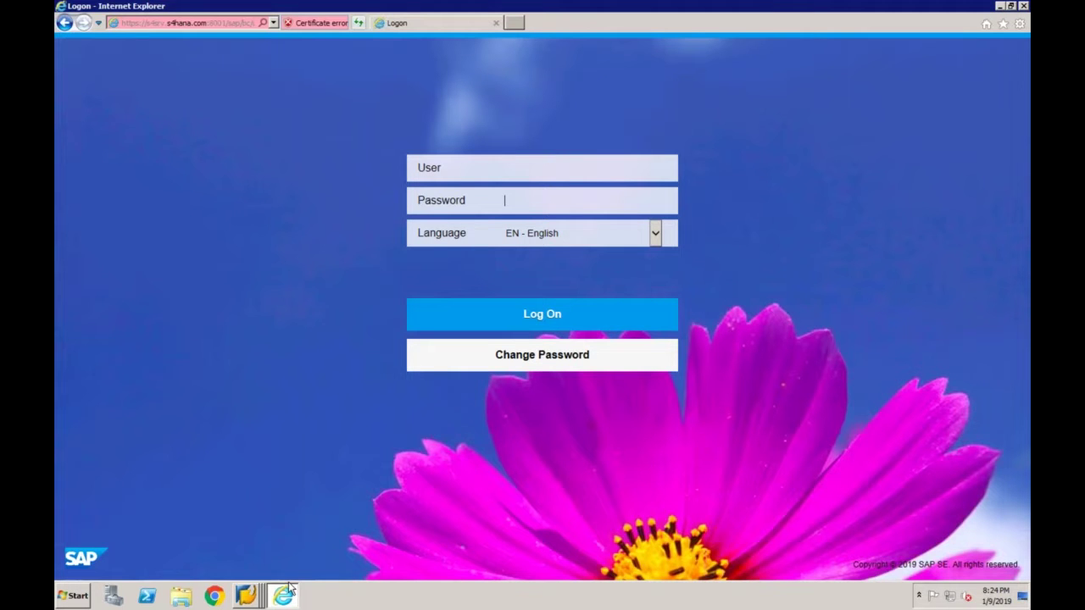
Log on to the SAP Fiori Launchpad with the user name and password.
click(530, 166)
text(softsol)
key(Tab)
text(*********)
click(546, 320)
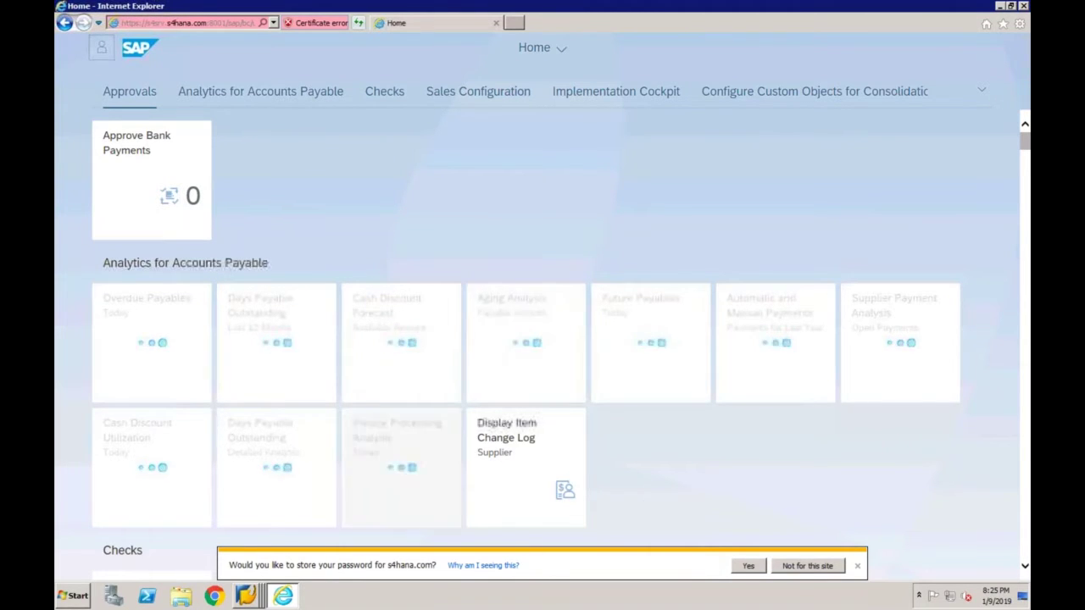
Review SAP Easy Access in SAP GUI, return to the Fiori home page, and look through its full list of tile groups.
click(249, 596)
click(248, 550)
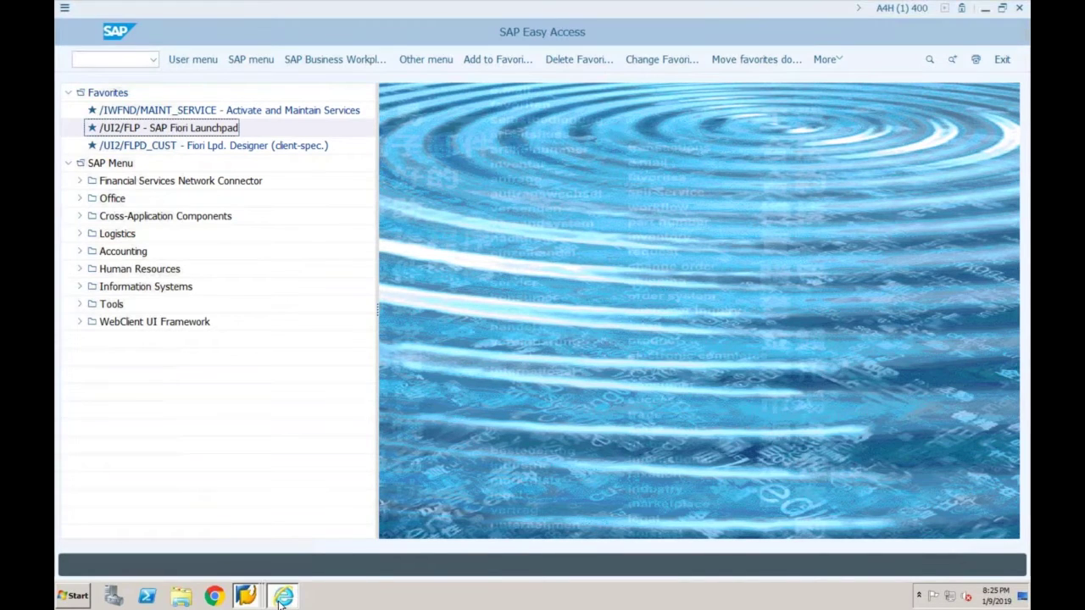
click(282, 597)
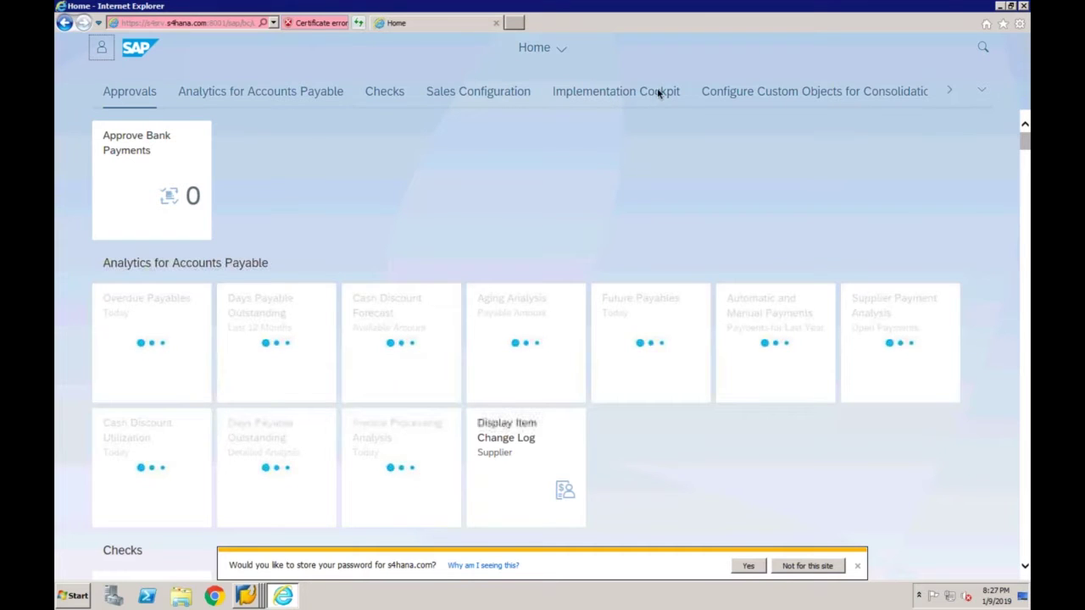
click(981, 90)
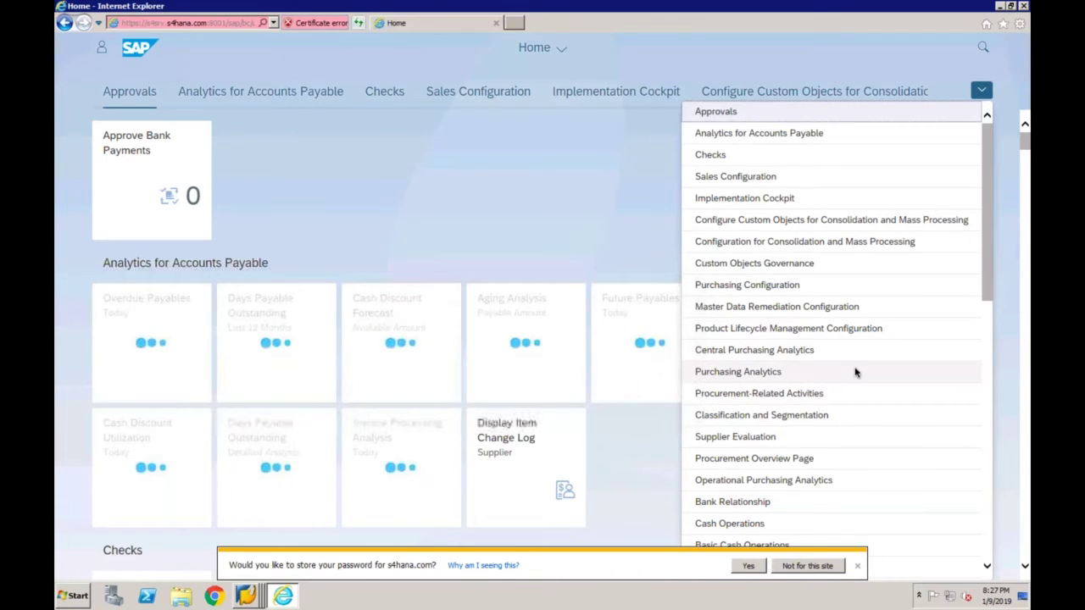
click(612, 201)
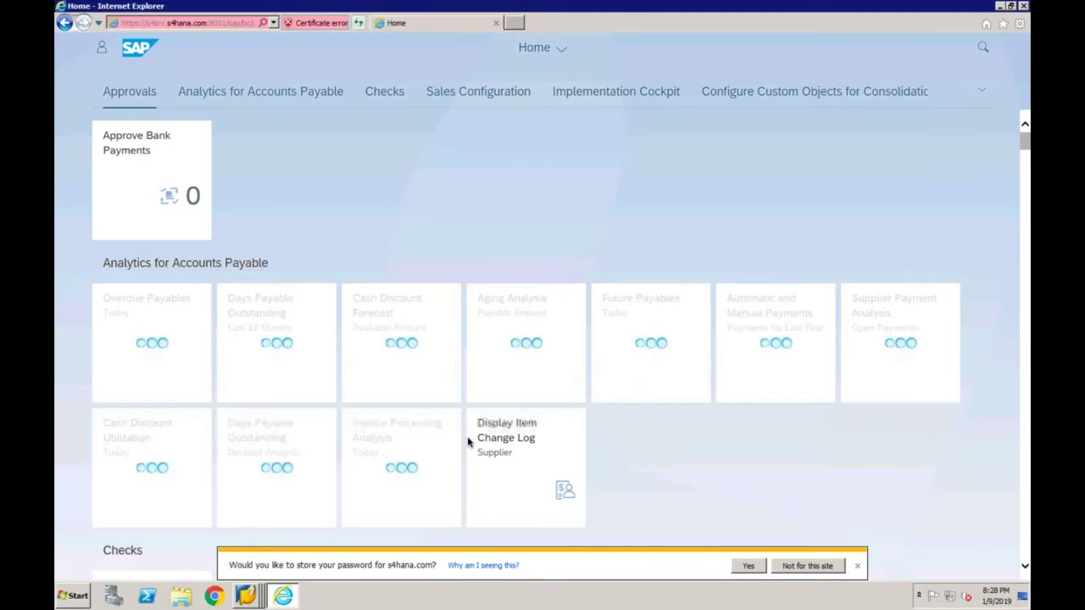
Switch to SAP Easy Access in SAP GUI and start user maintenance with transaction /nsu01.
mouse_move(240, 600)
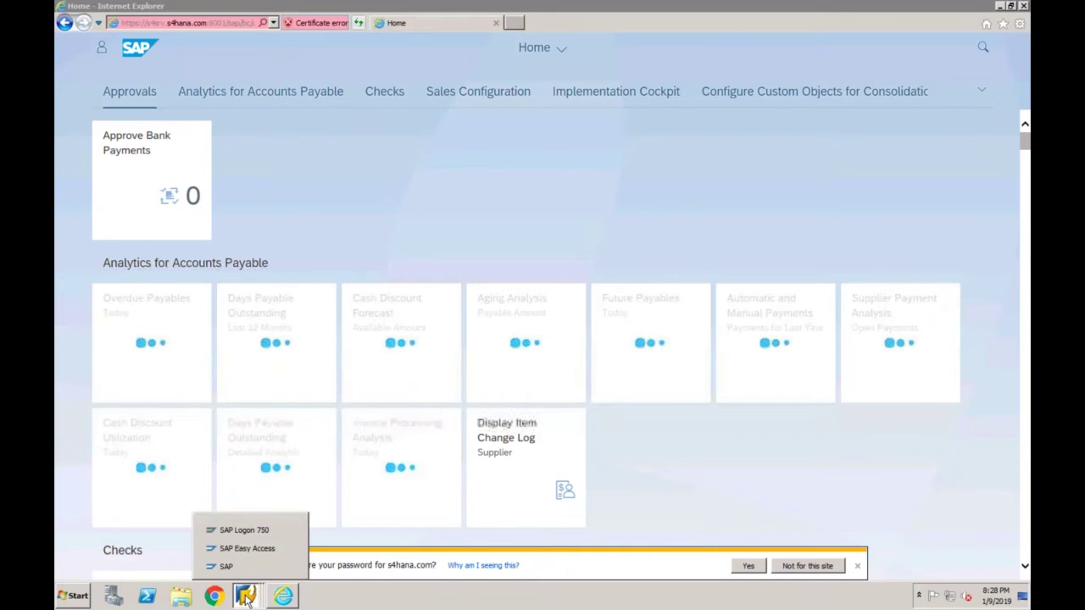
click(260, 550)
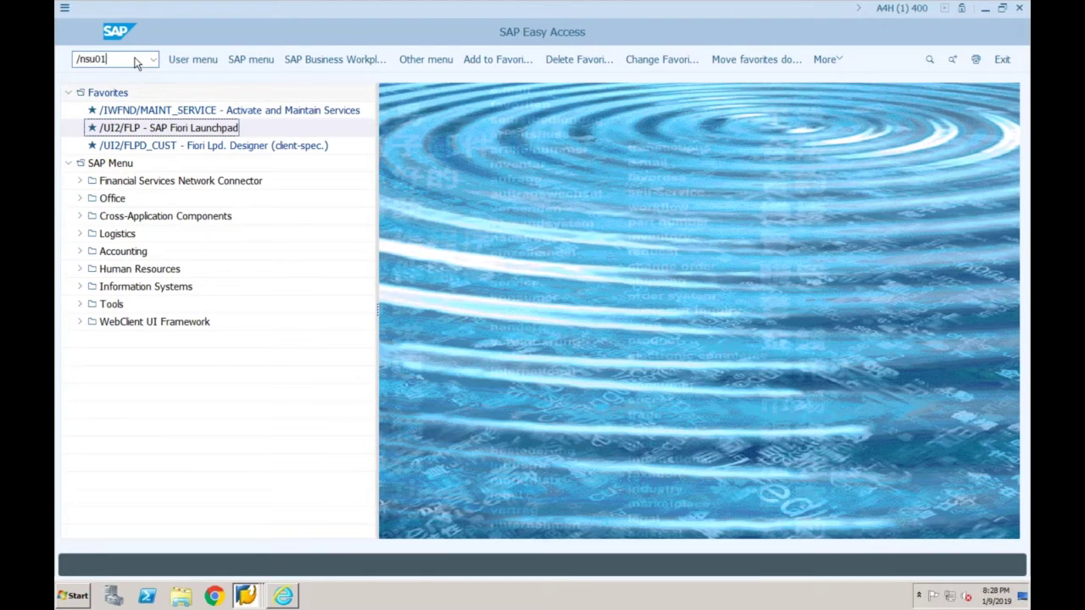
key(Return)
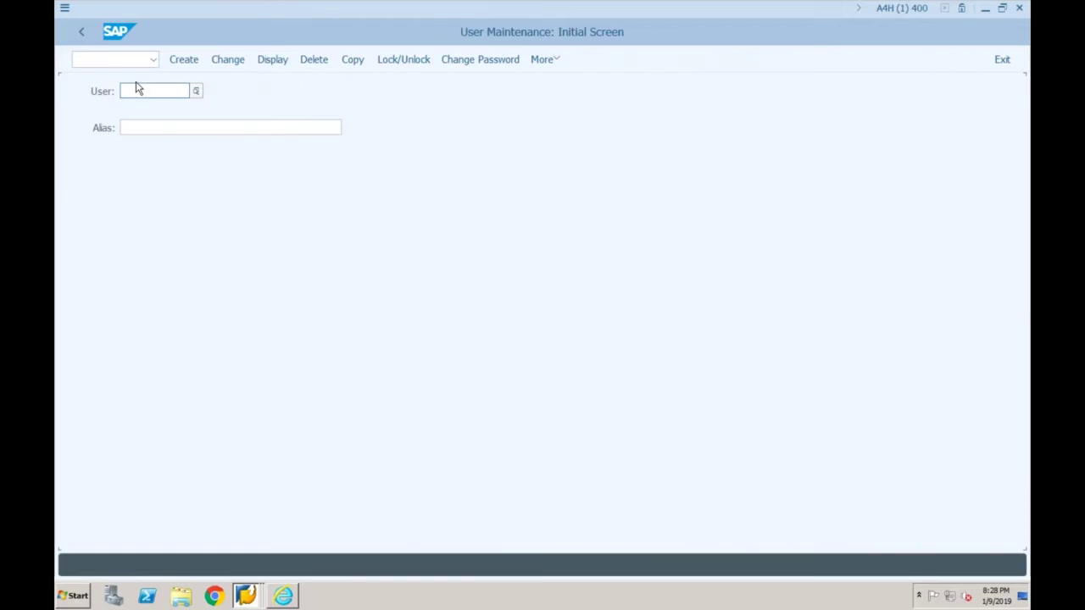
Open user SOFTNSOL for changing and show the user's role assignments.
text(softnsol)
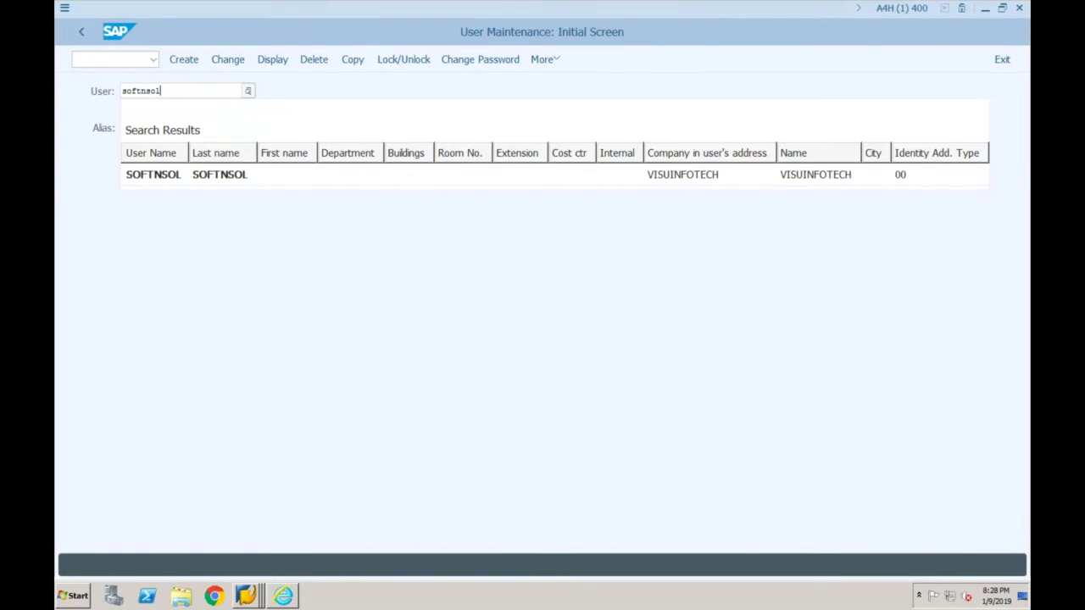
click(163, 173)
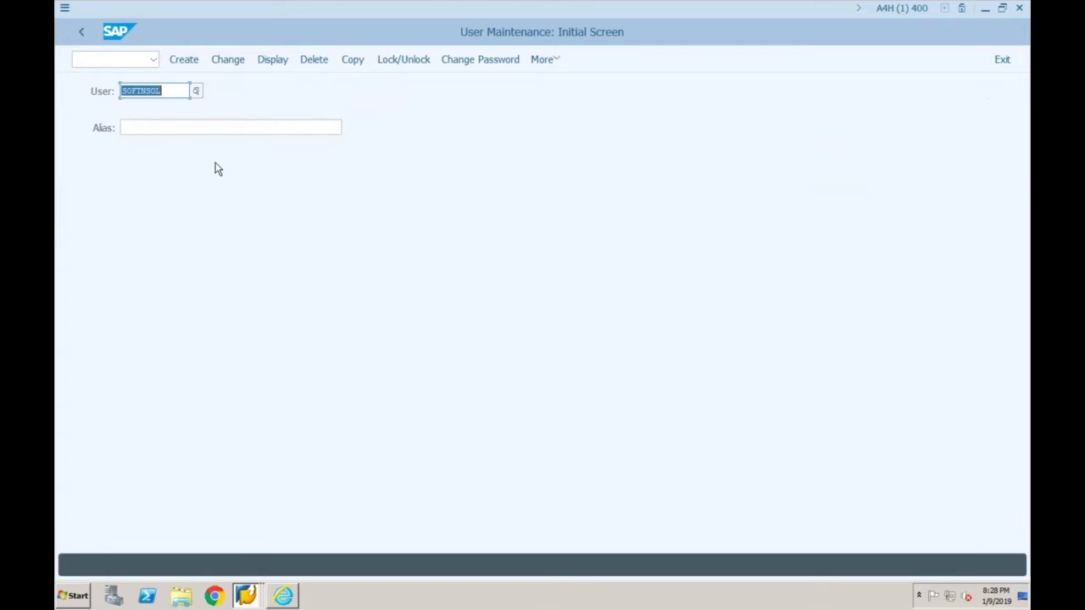
click(233, 60)
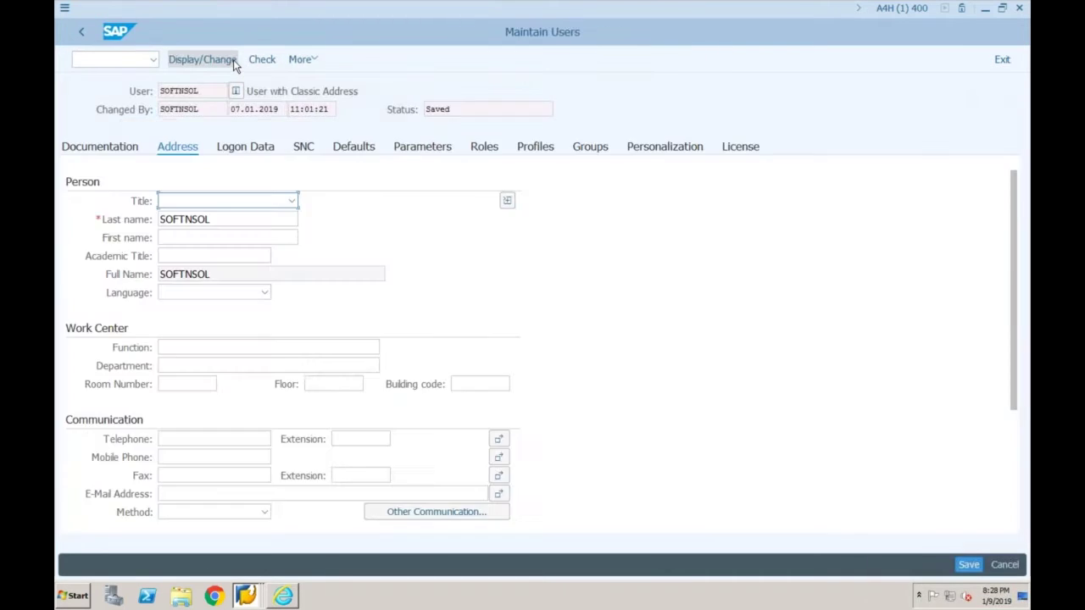
click(482, 148)
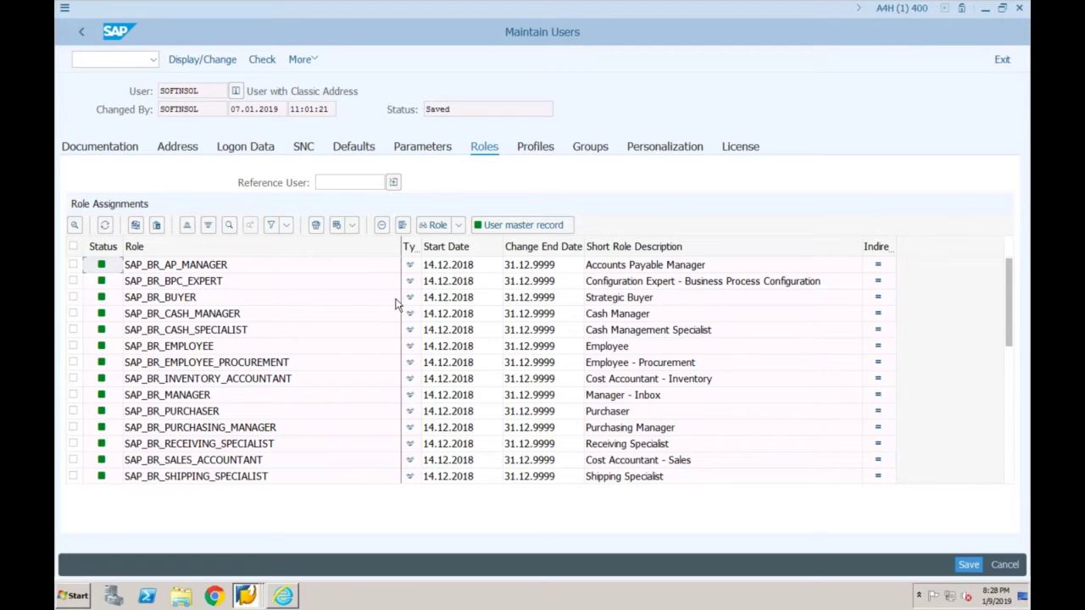
click(74, 281)
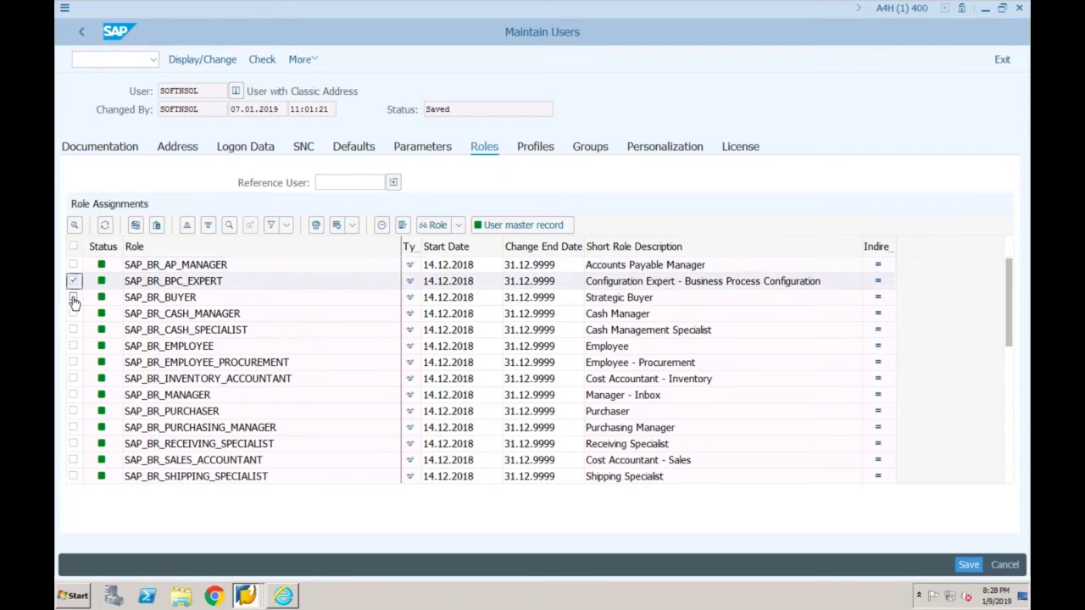
click(73, 264)
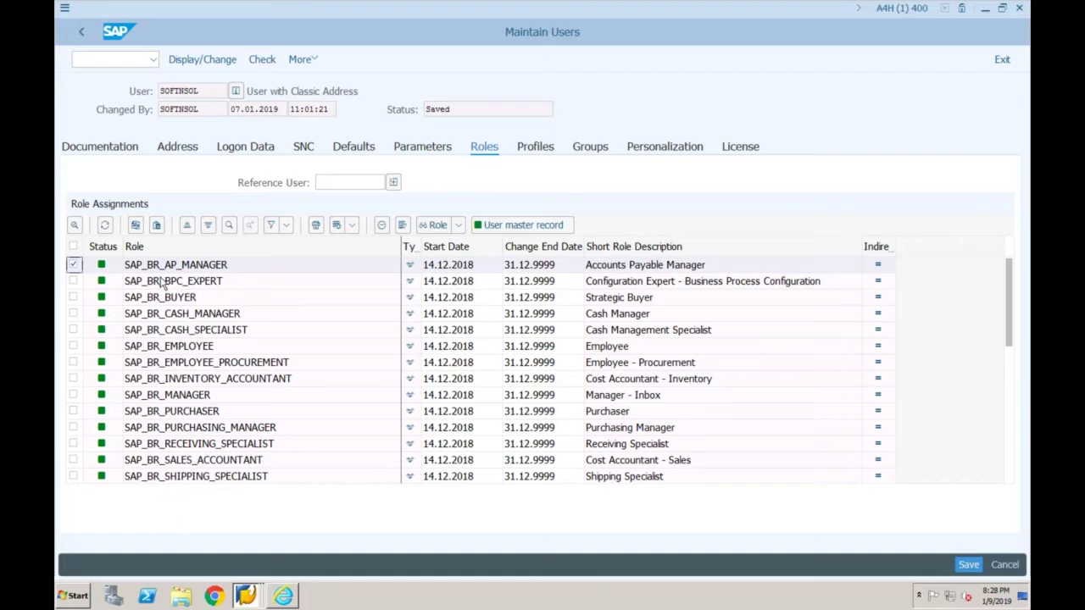
click(72, 297)
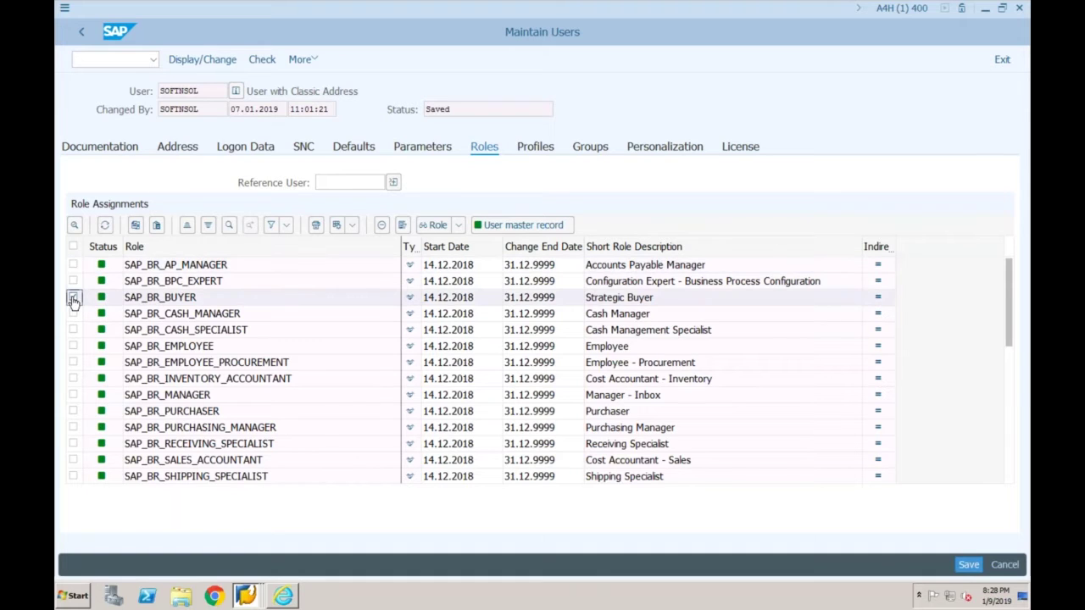
click(73, 267)
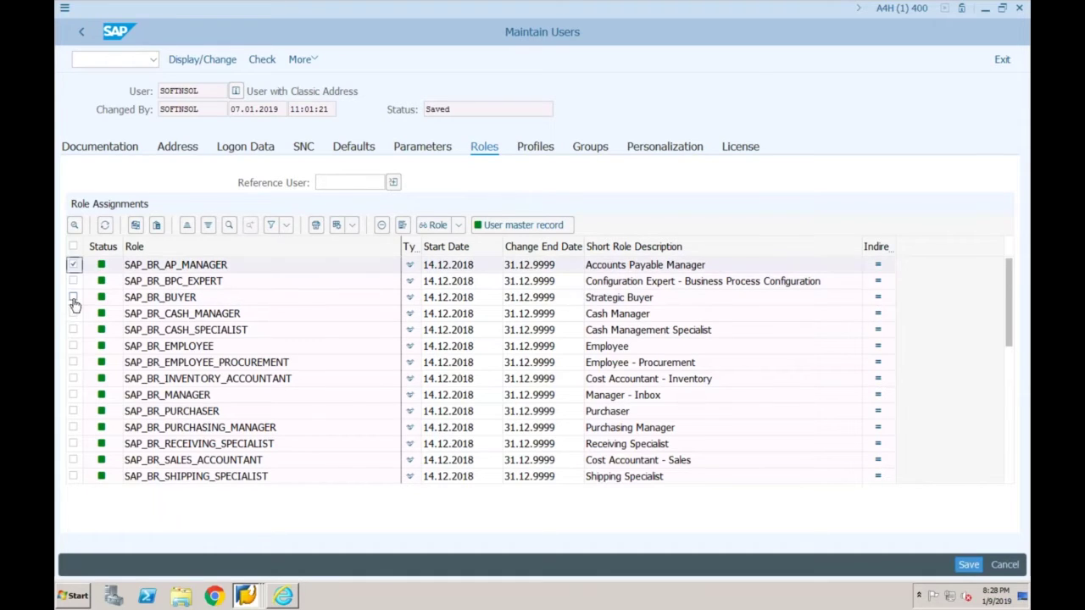
shift+click(73, 298)
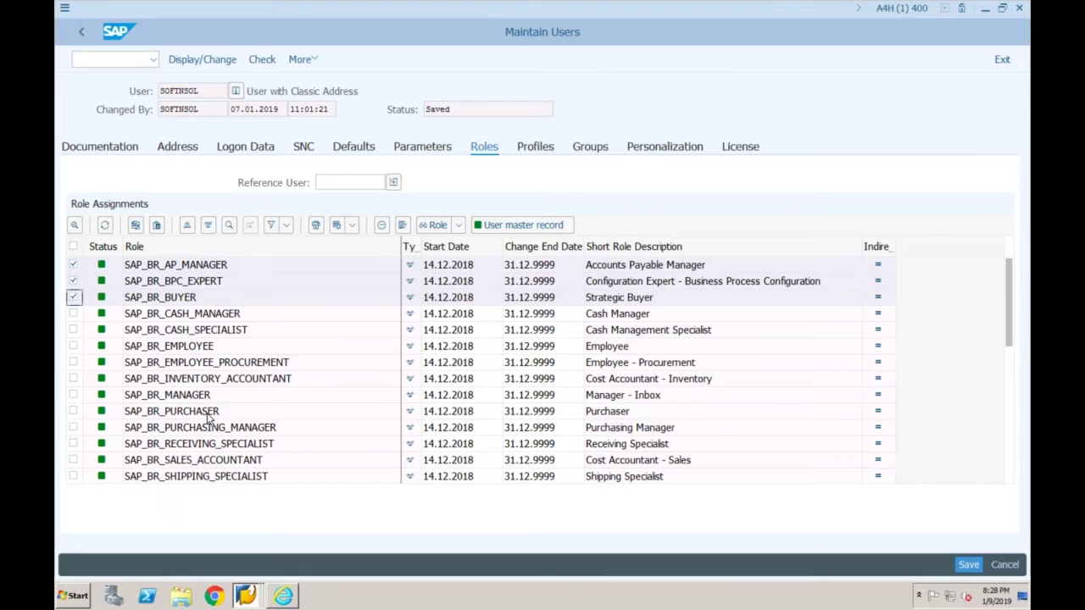
shift+click(74, 395)
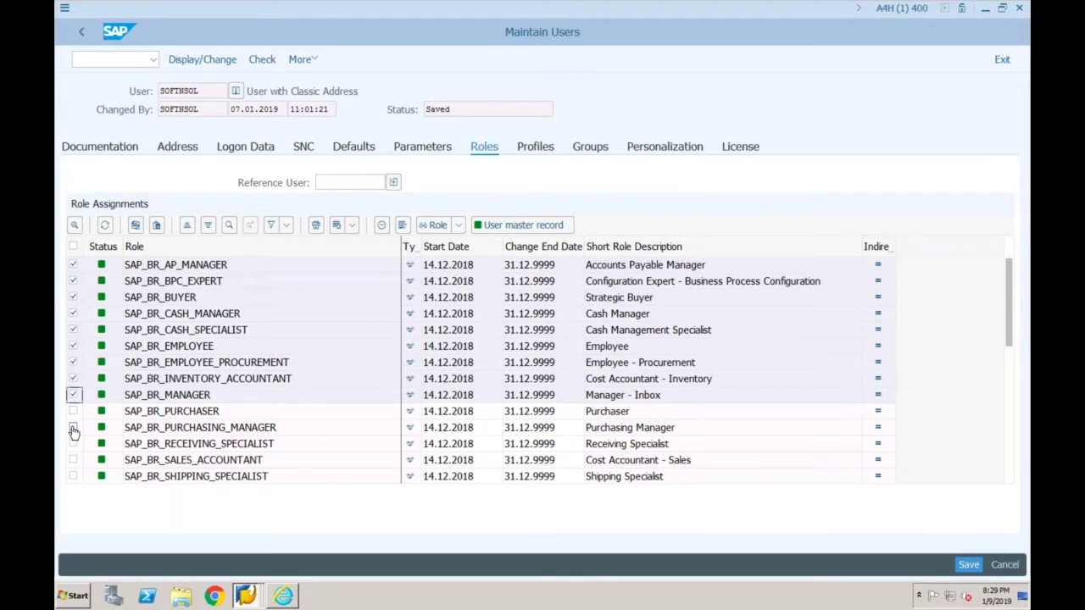
click(74, 428)
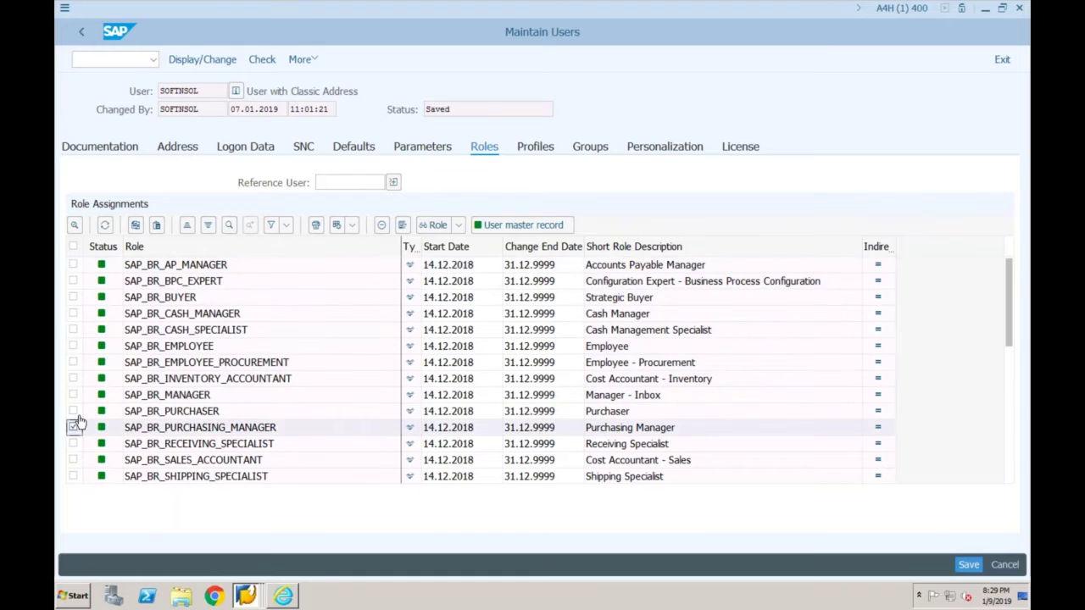
key(super)
mouse_move(102, 333)
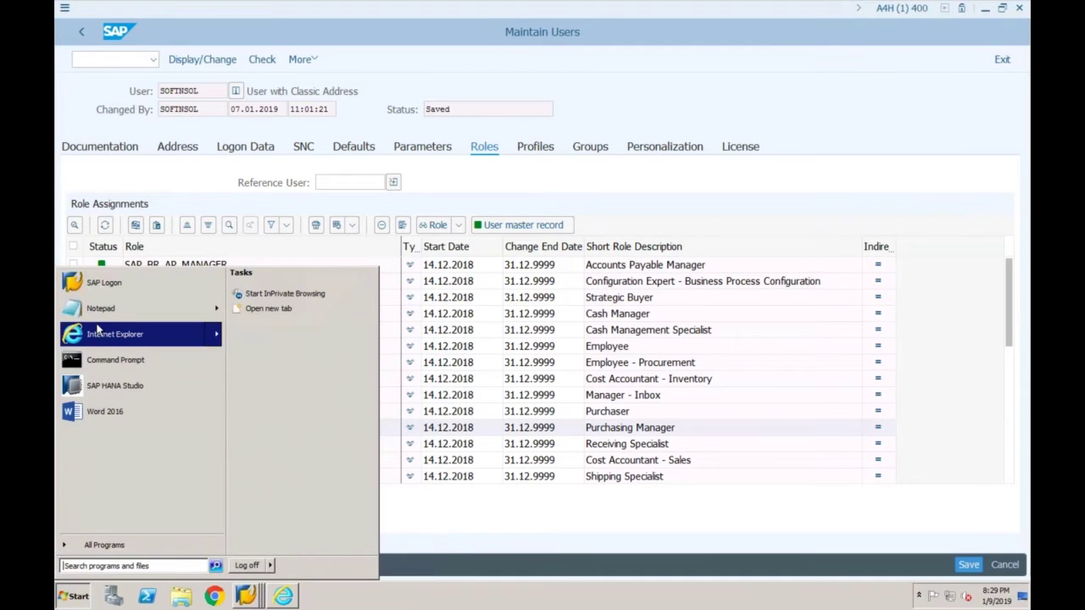
click(207, 253)
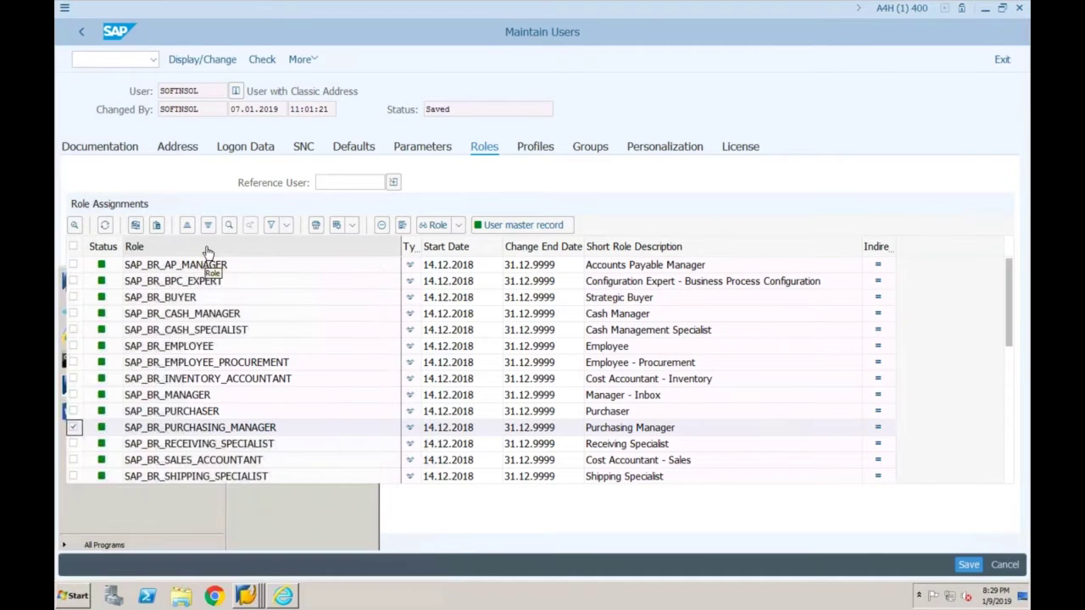
click(207, 252)
Remove every listed SAP_BR role except SAP_BR_PURCHASER from the user's role assignments.
click(73, 266)
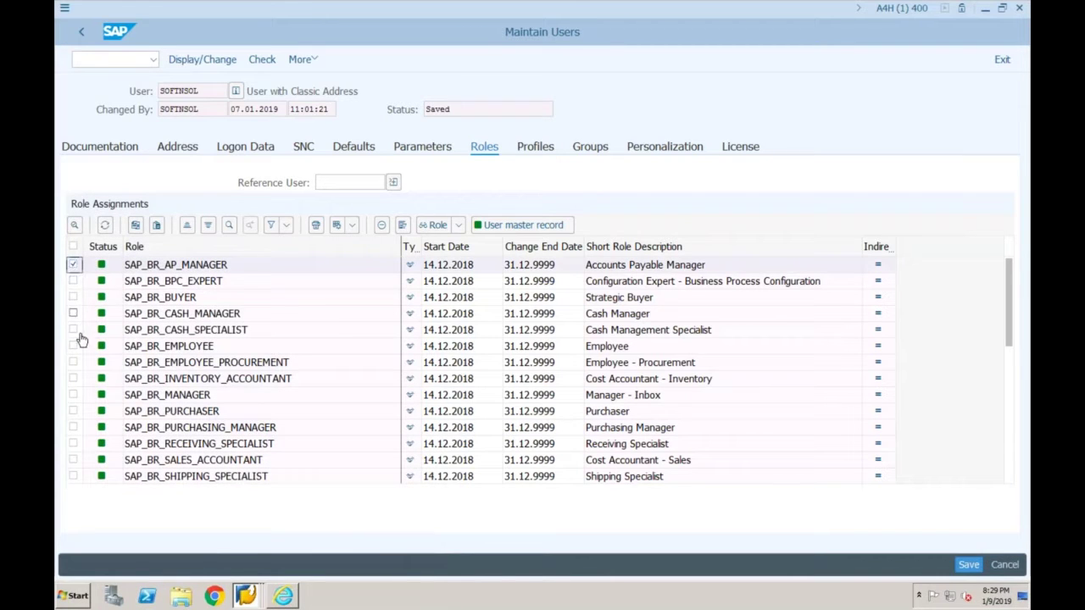
shift+click(73, 395)
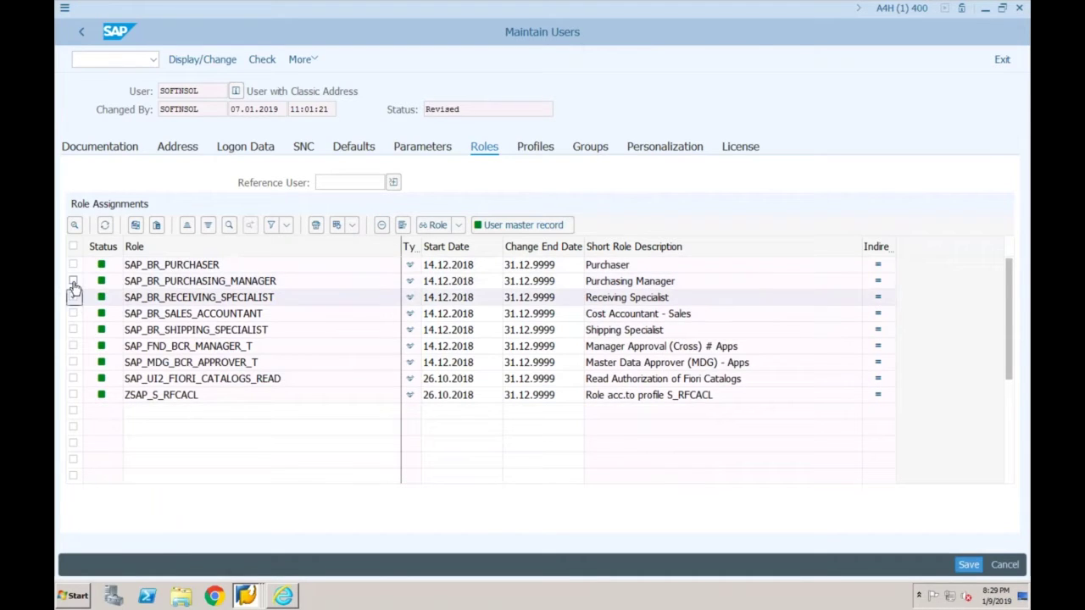
click(73, 281)
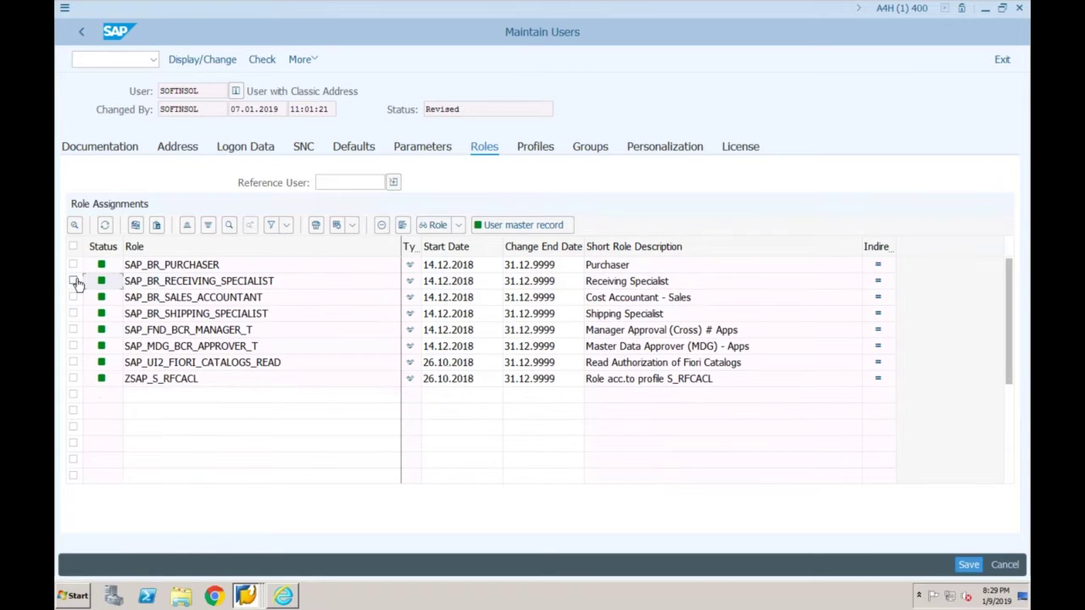
click(73, 281)
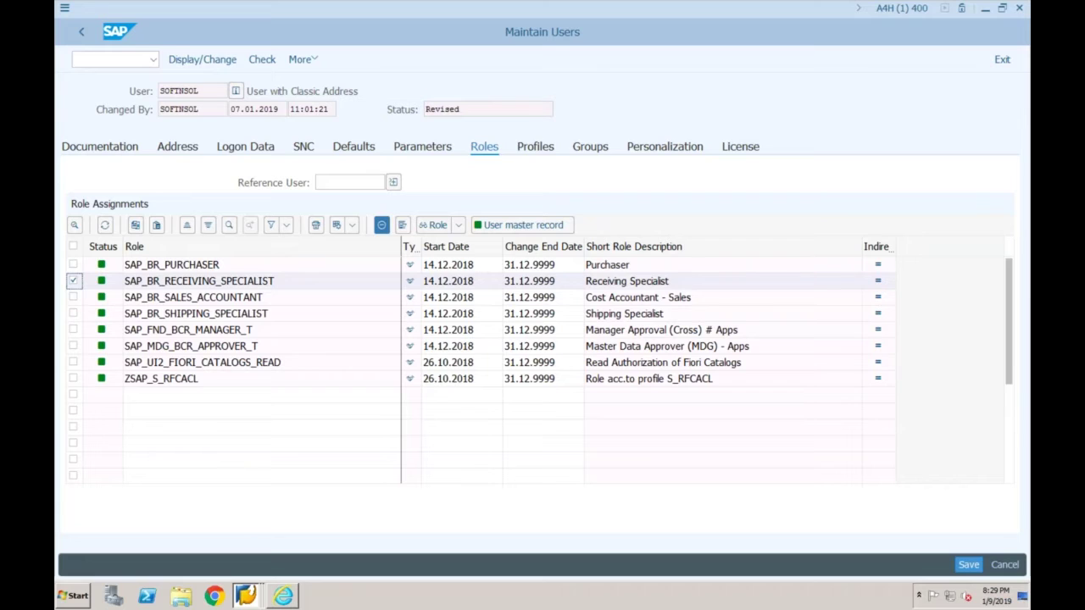
click(381, 225)
click(73, 281)
click(382, 224)
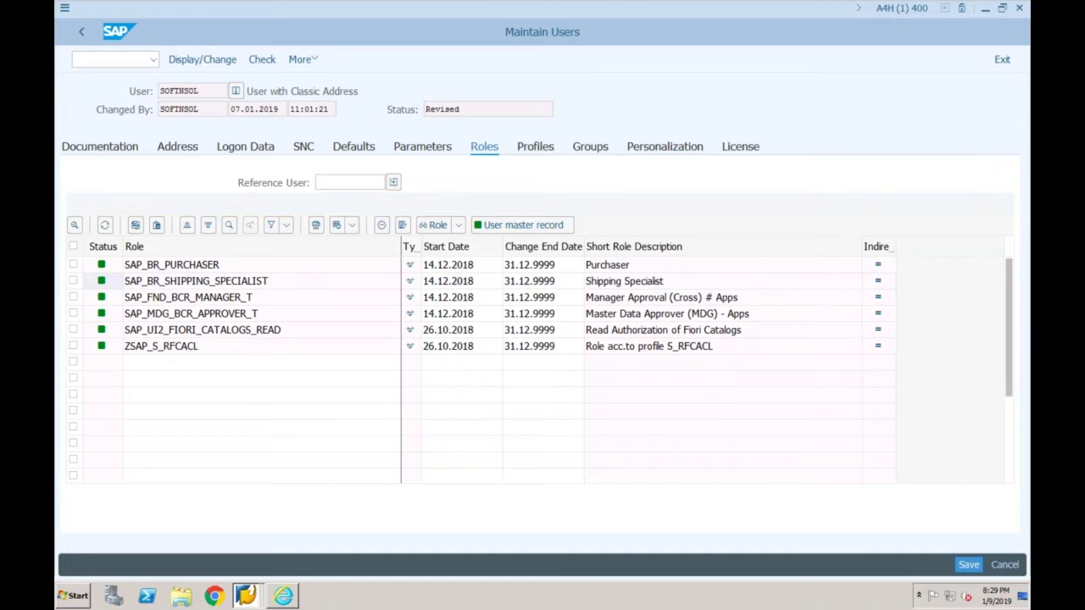
click(73, 280)
click(381, 224)
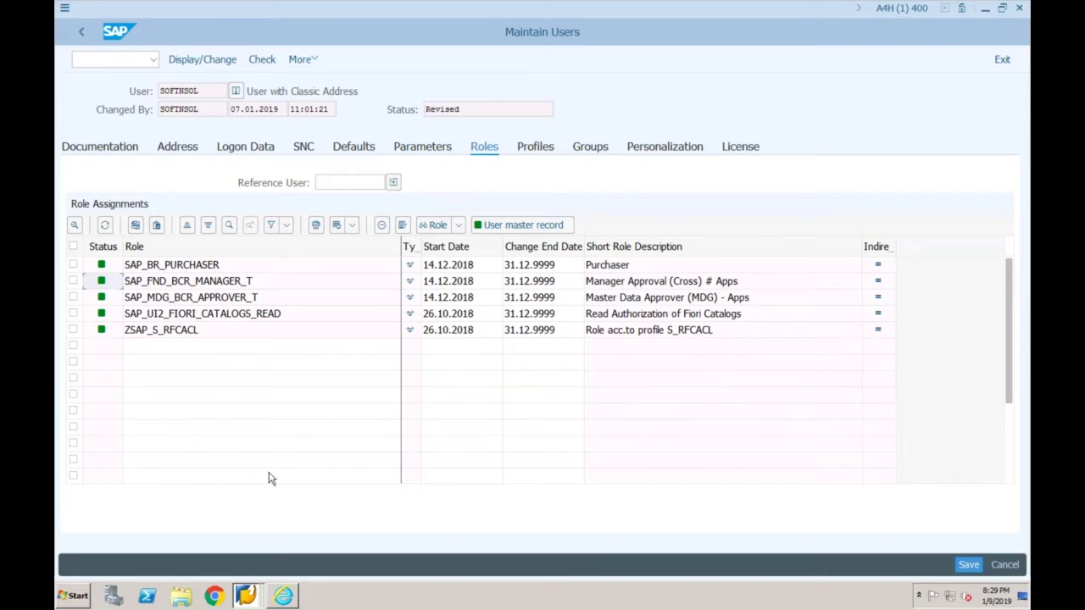
Check the Fiori home page, return to Maintain Users in SAP GUI, and save the changed role assignments.
click(285, 595)
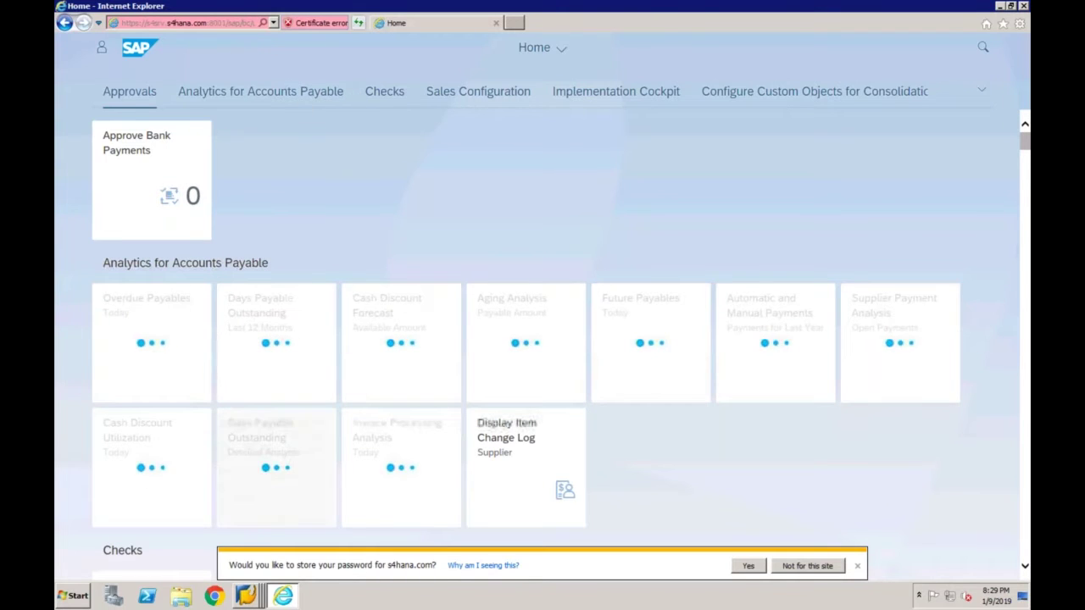
mouse_move(246, 595)
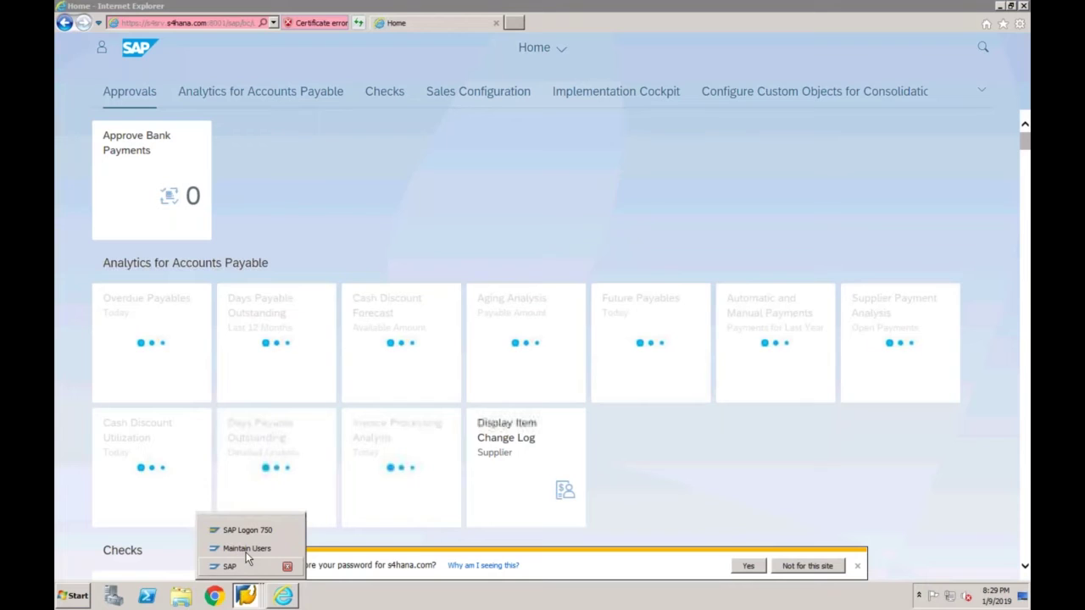
click(246, 549)
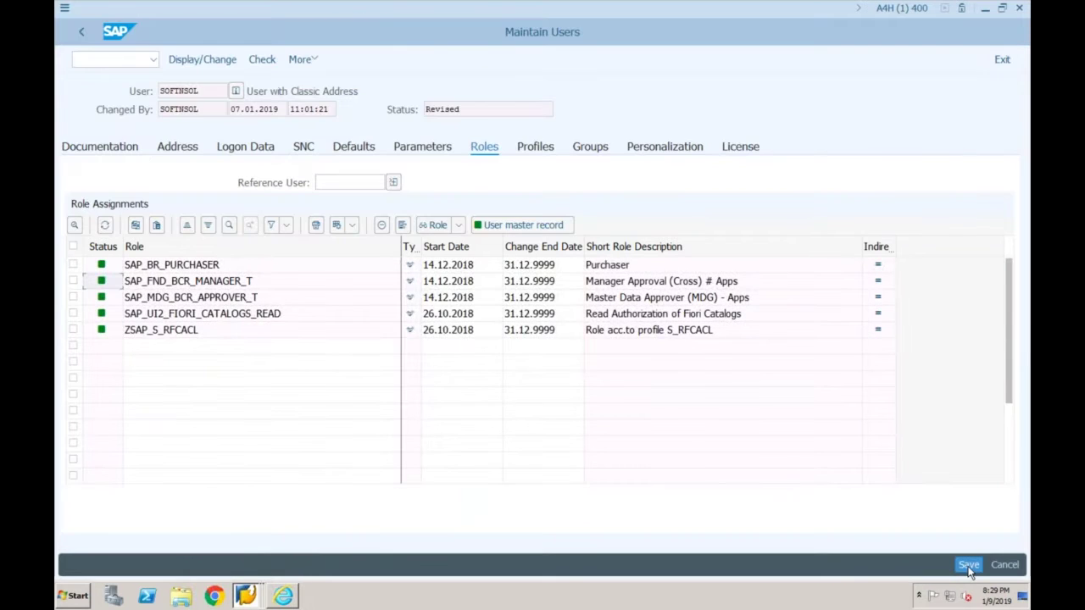
key(ctrl+s)
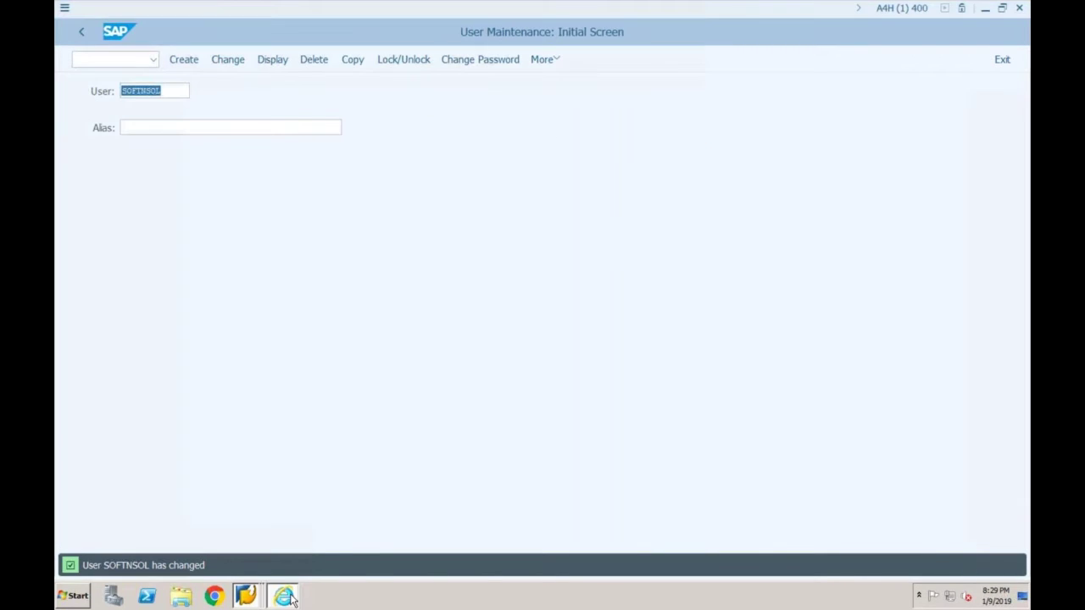
Switch to Internet Explorer, reload the Fiori home page, and show its full list of tile groups.
click(284, 597)
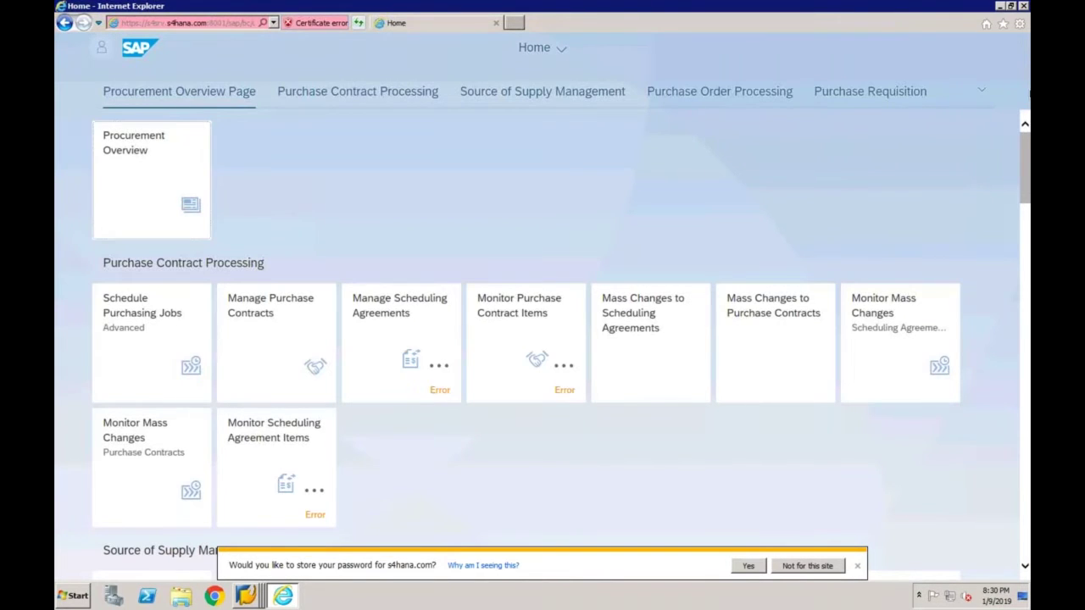
click(981, 91)
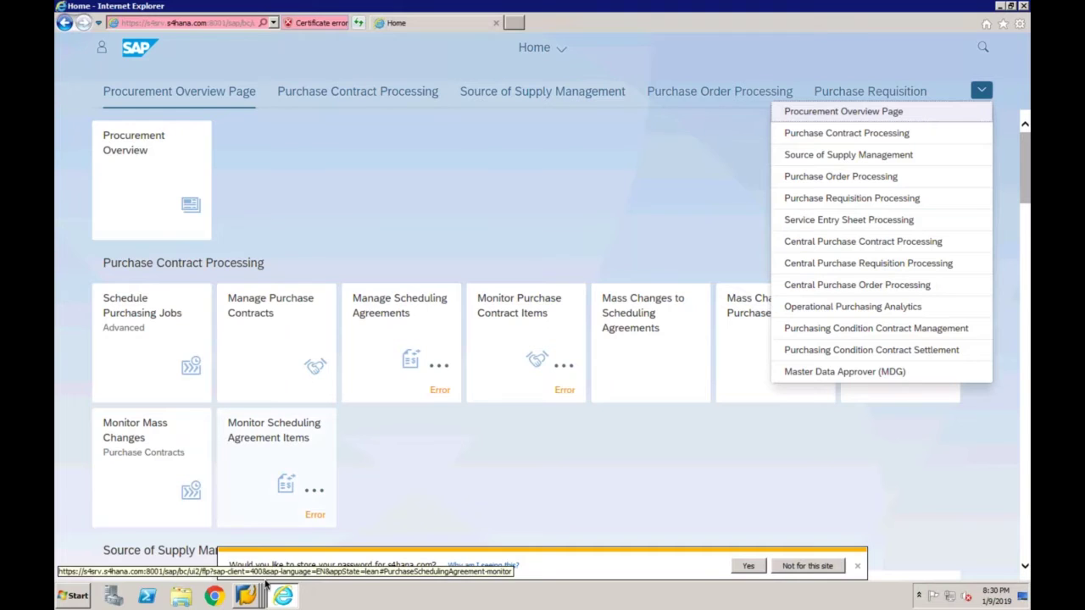
Return to user maintenance in SAP GUI, open user SOFTNSOL for changing, and review the assigned role SAP_BR_PURCHASER.
mouse_move(246, 596)
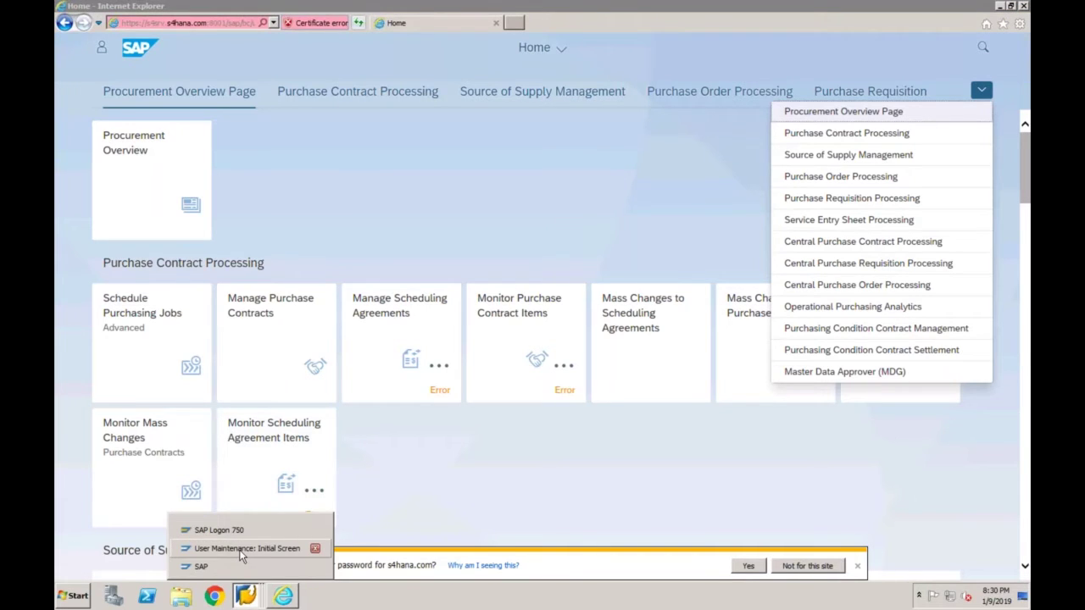
click(244, 549)
click(230, 59)
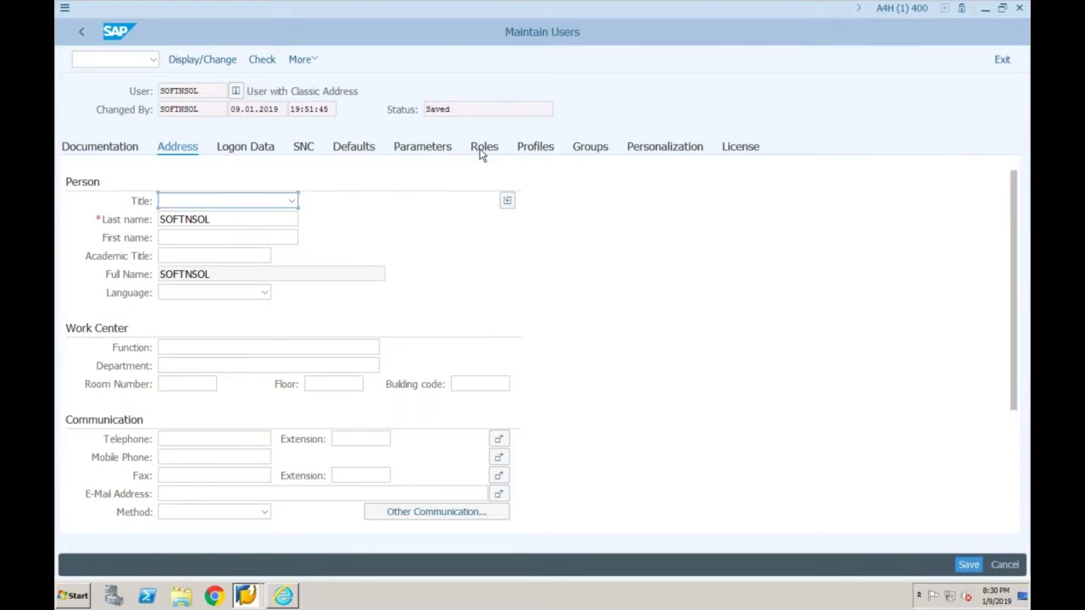
click(484, 146)
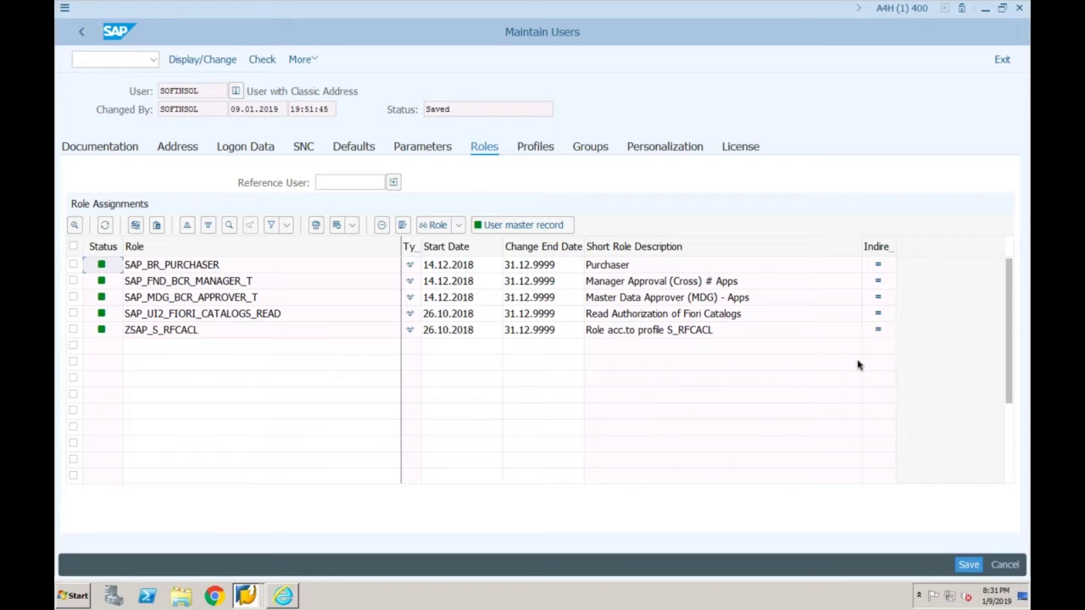
click(285, 268)
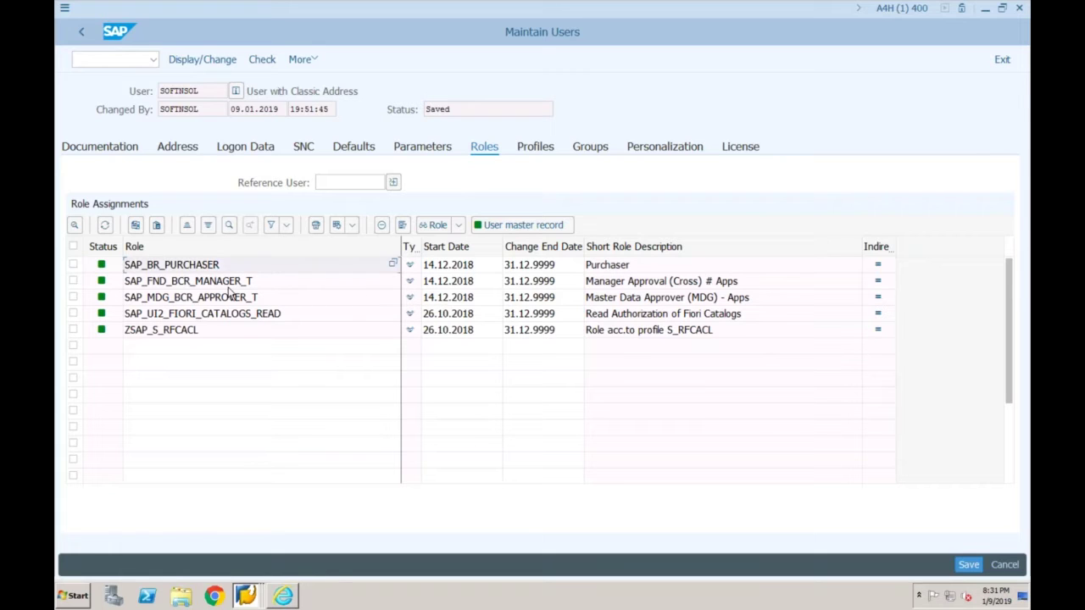
Compare the tile groups on the Fiori home page with the role assignments in SAP GUI.
click(287, 598)
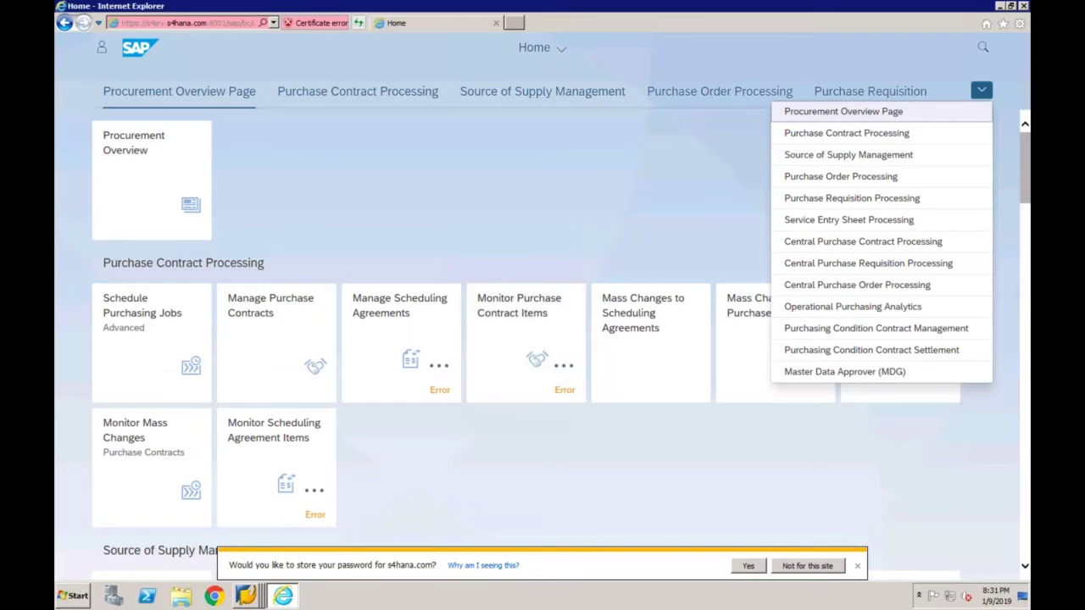
mouse_move(246, 596)
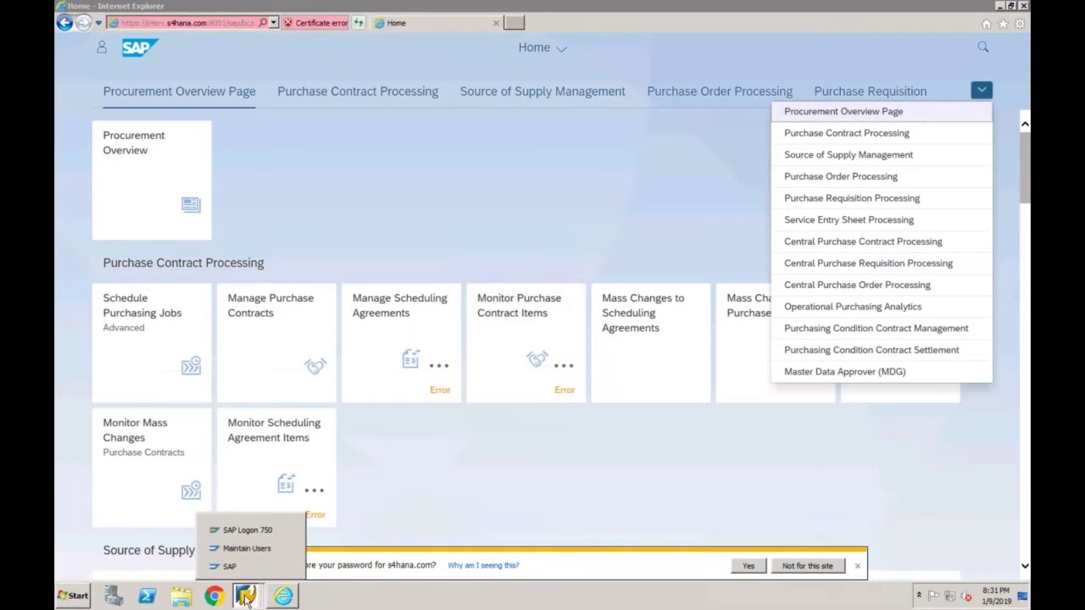
click(244, 548)
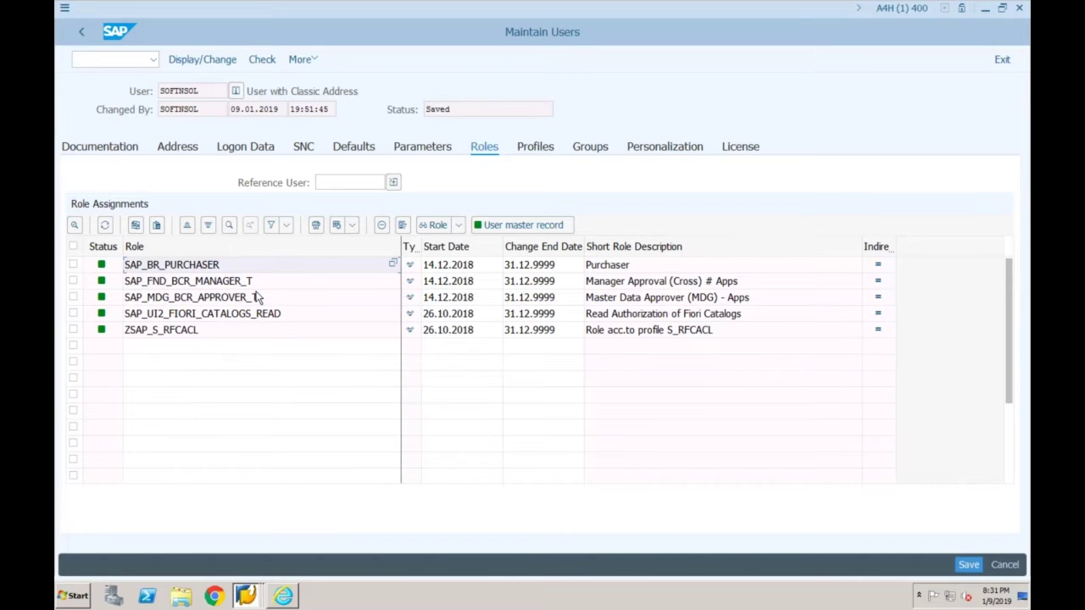
Open SAP Easy Access in a second SAP GUI session and start transaction OBY6.
mouse_move(254, 596)
click(238, 563)
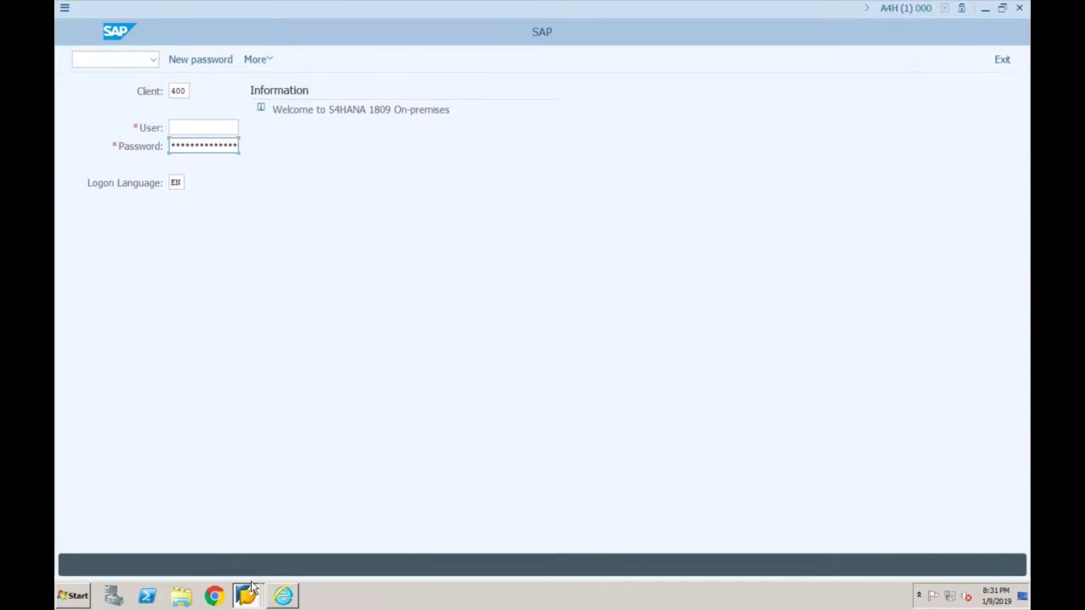
mouse_move(246, 596)
click(240, 554)
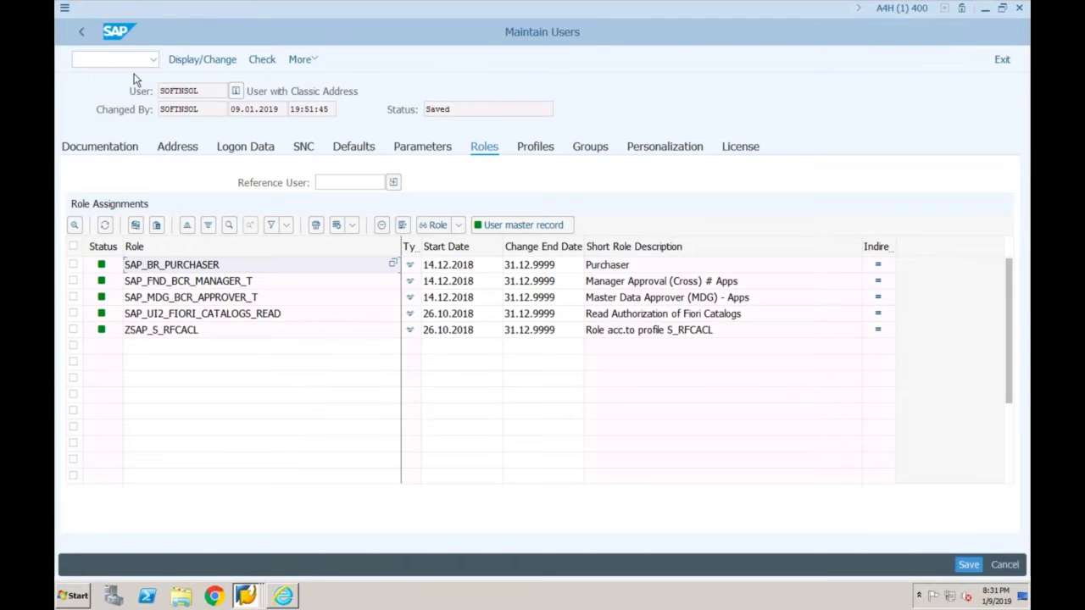
key(alt+Tab)
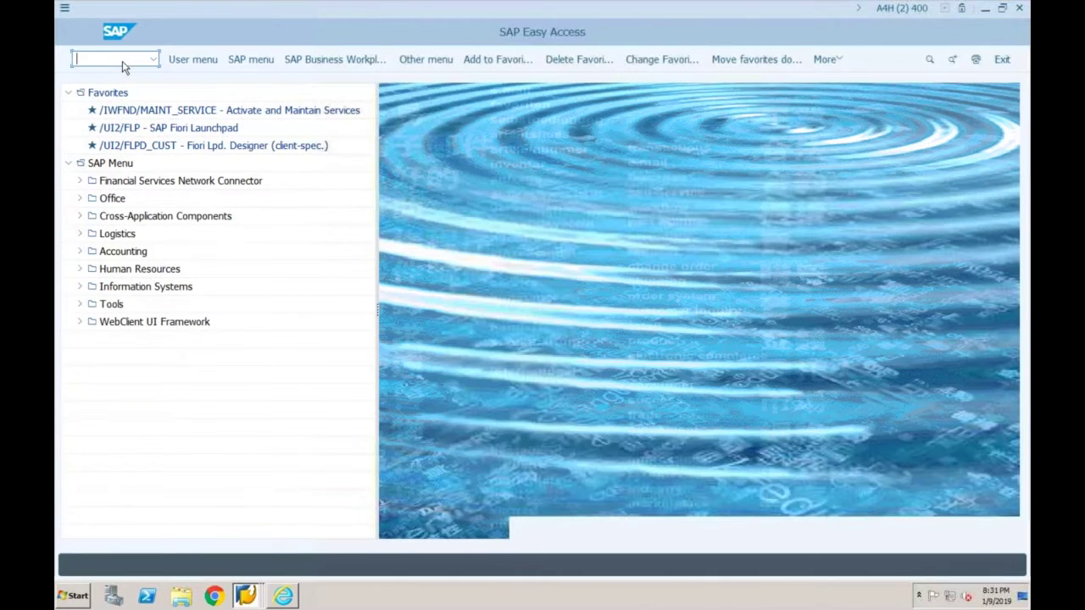
text(OBY6)
key(Return)
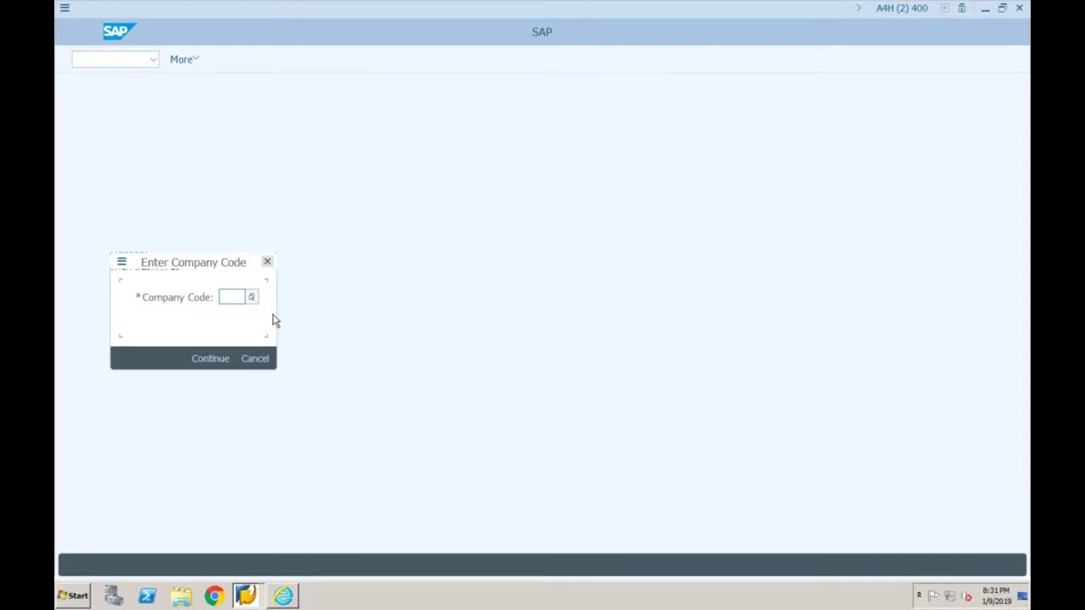
Compare the tile groups on the Fiori home page with the open SAP GUI sessions, including the company code prompt.
click(283, 595)
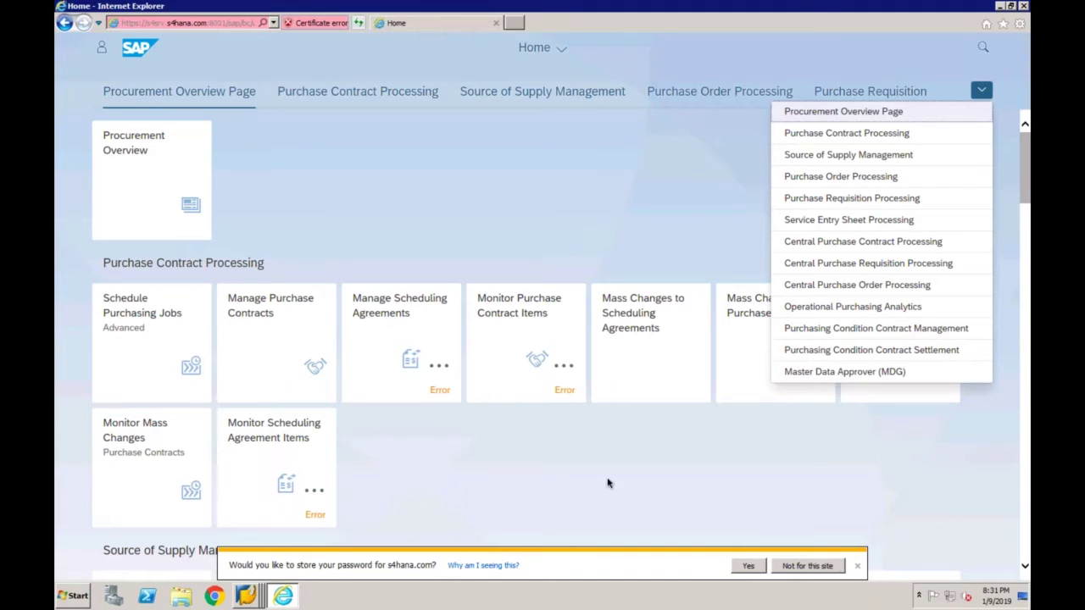
click(244, 595)
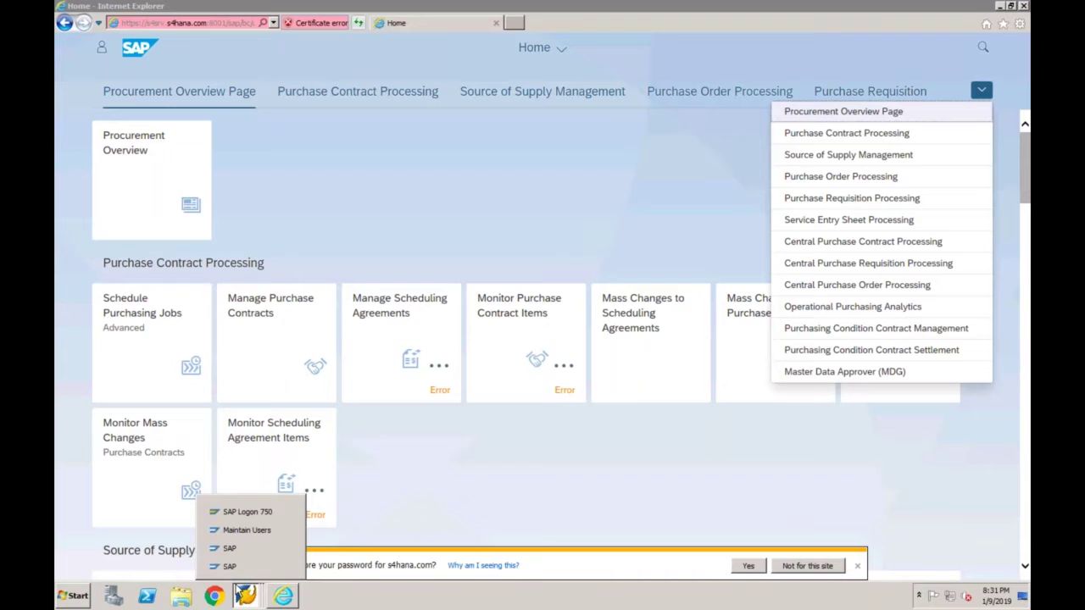
click(233, 549)
mouse_move(244, 595)
click(237, 568)
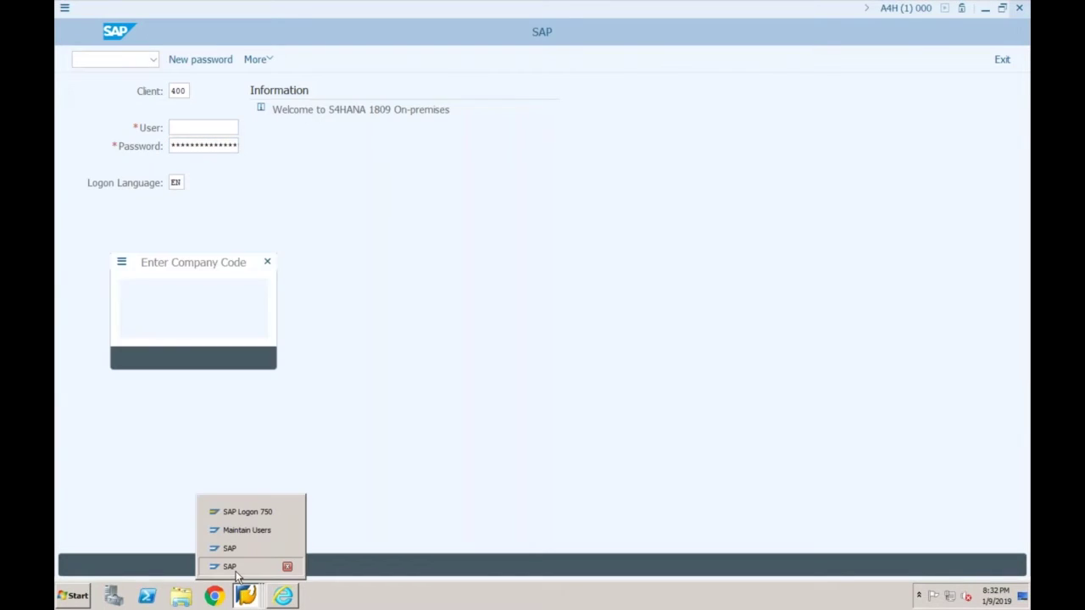
click(284, 595)
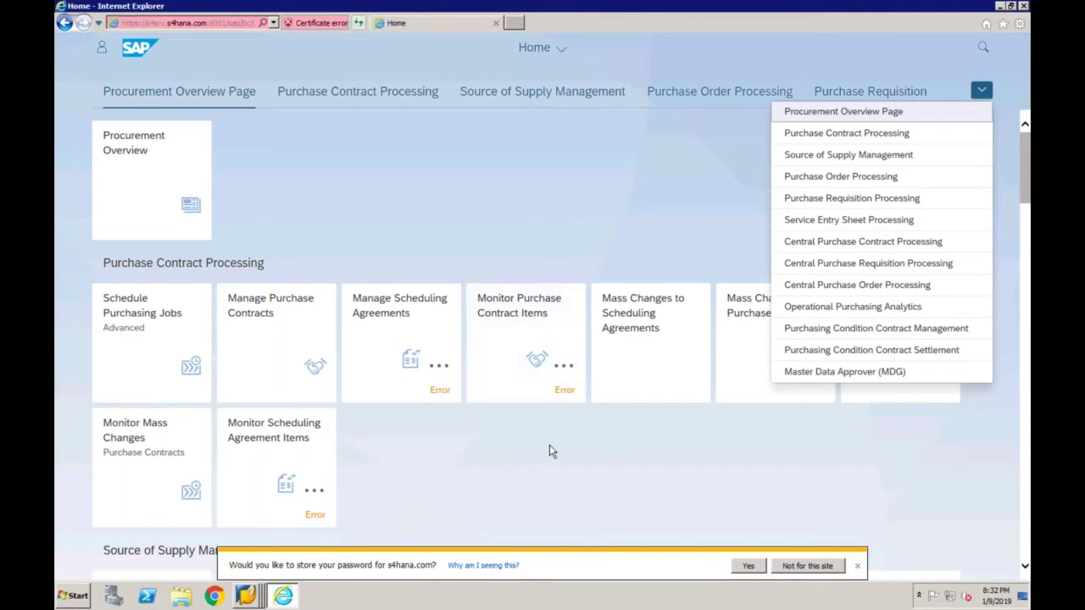
Switch to user maintenance in SAP GUI and examine the user's role assignments and authorization profiles.
click(246, 595)
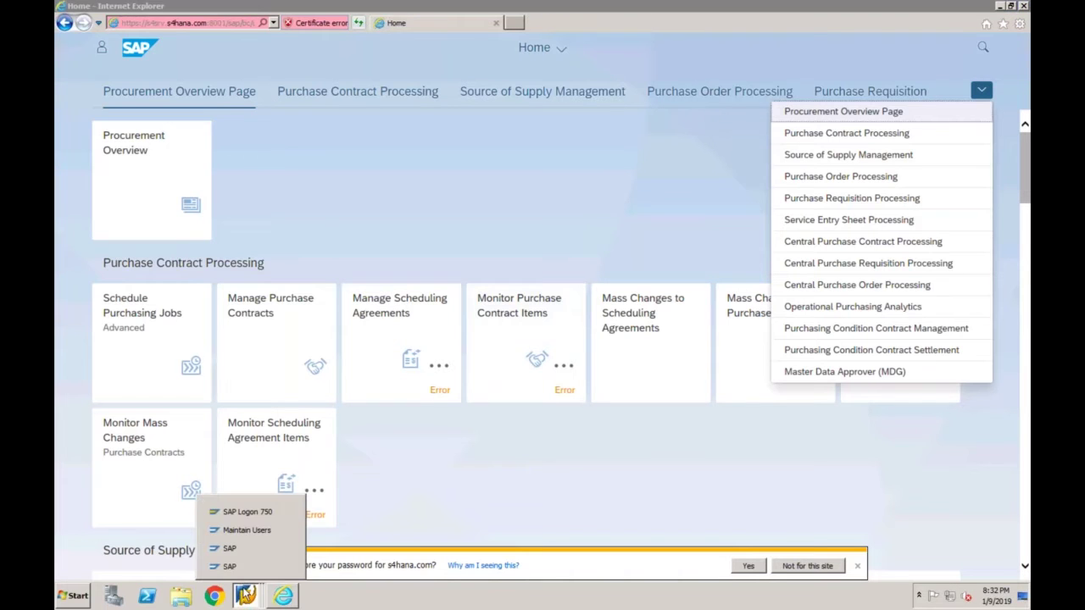
click(248, 530)
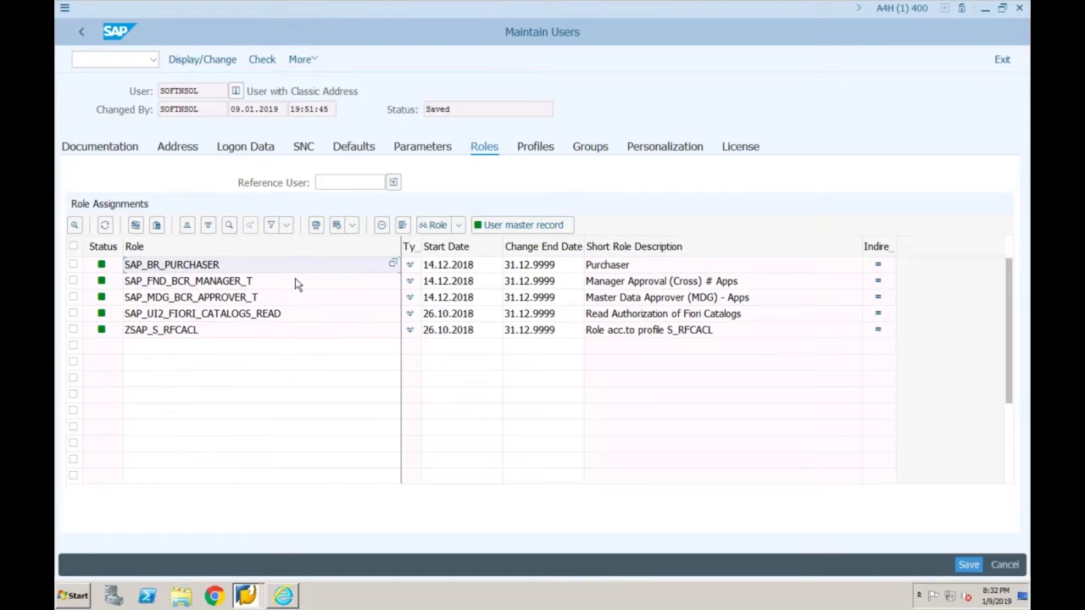
click(247, 595)
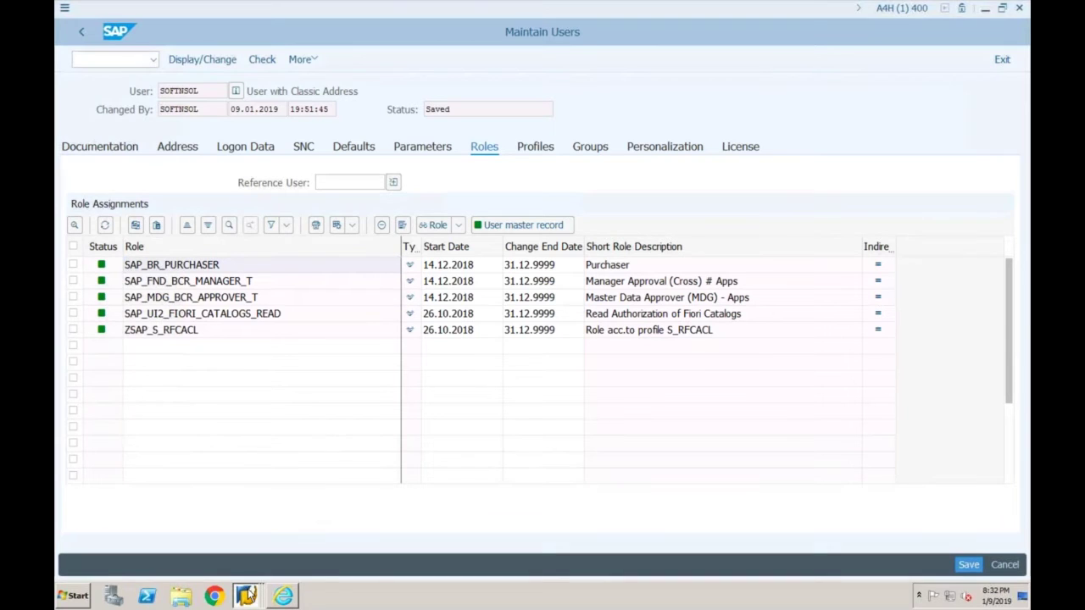
click(539, 148)
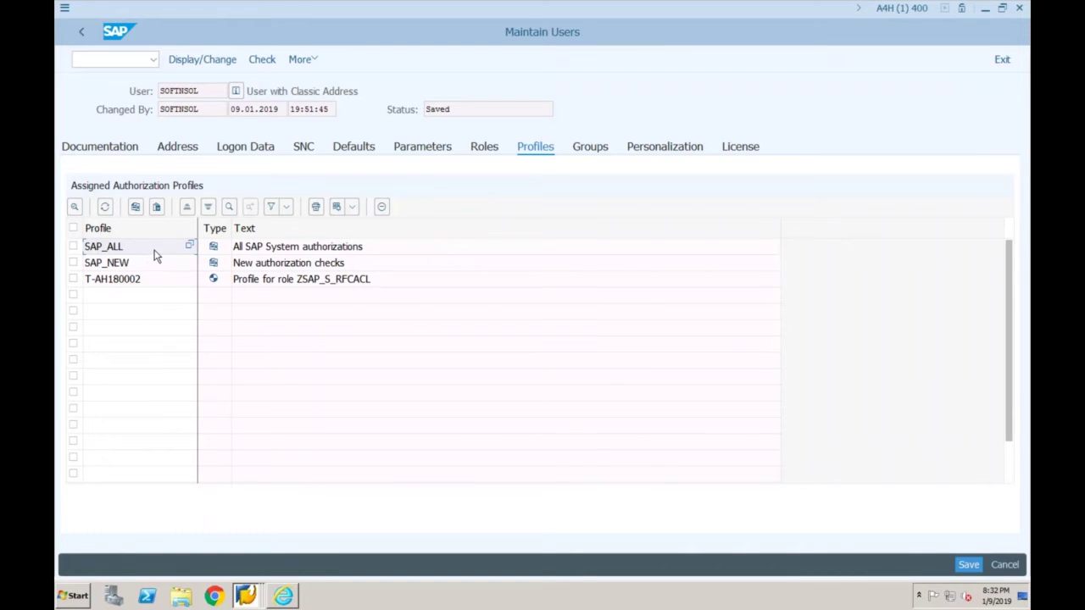
Check the Fiori home page again, then review the user's profiles and role assignments in SAP GUI user maintenance.
click(246, 596)
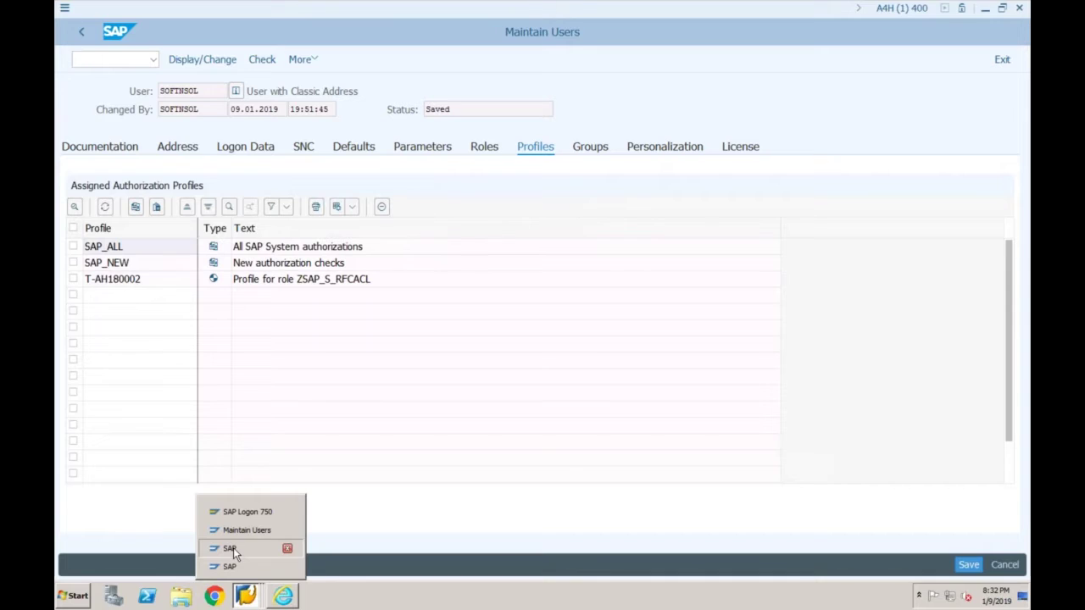
click(231, 548)
click(284, 596)
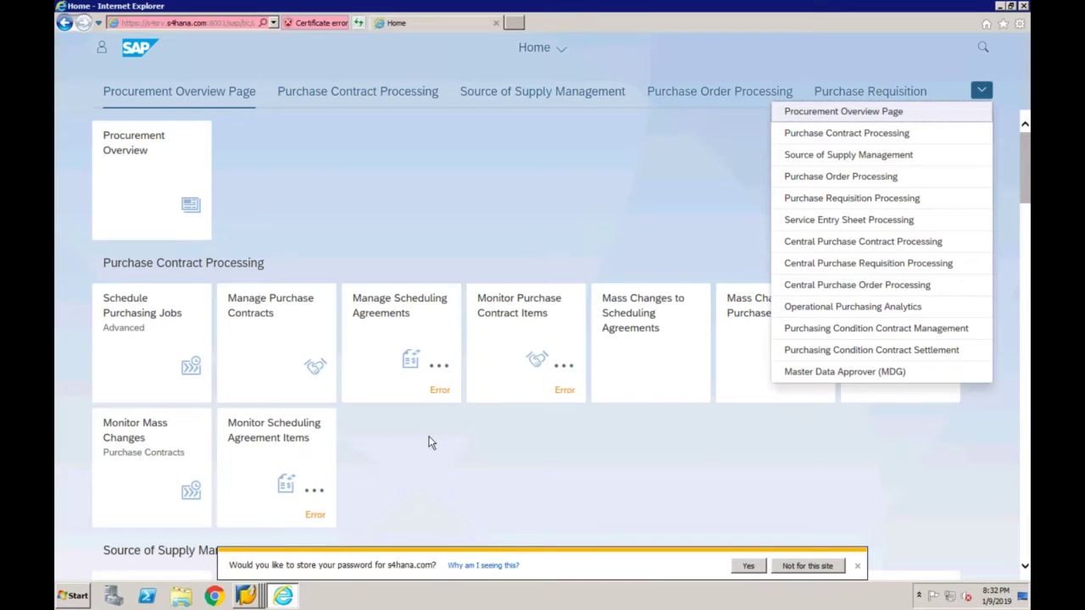
click(246, 596)
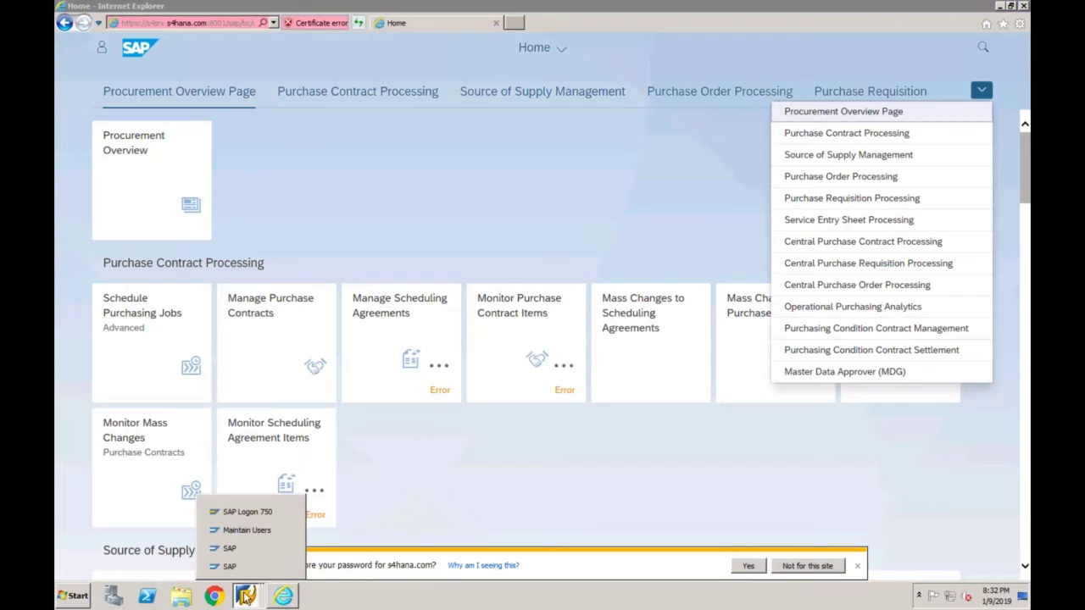
click(247, 531)
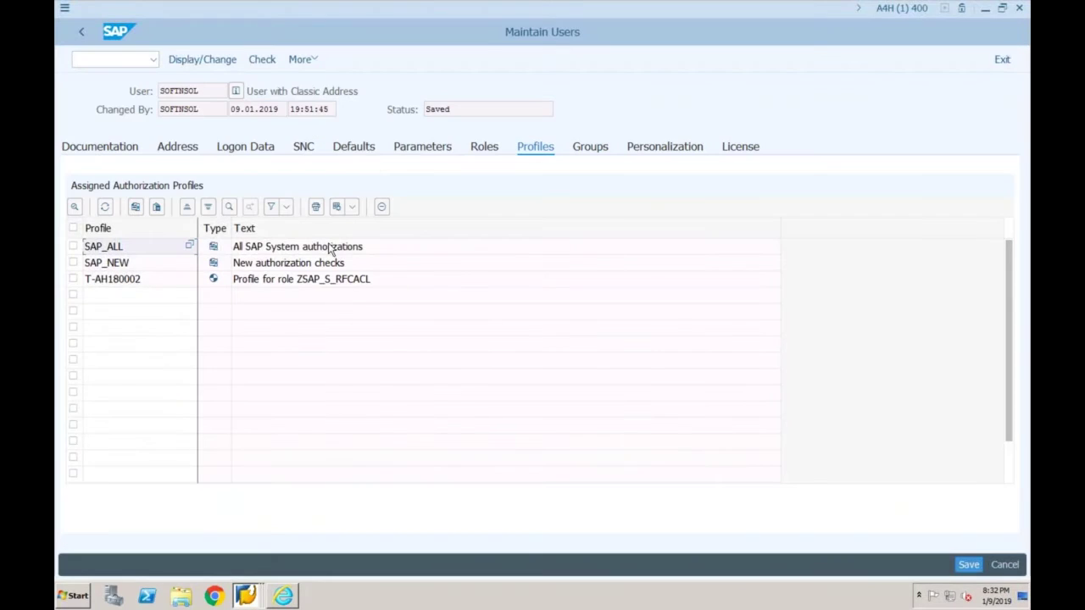
click(484, 145)
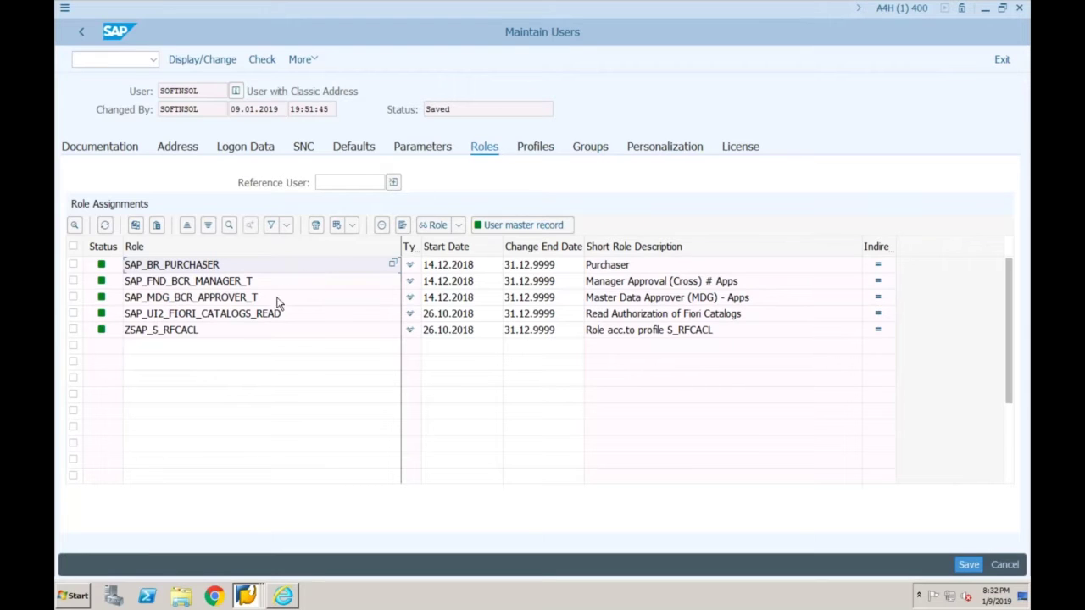
Look at the Fiori tile groups and the company code prompt in SAP GUI, ending on the Fiori home page.
mouse_move(287, 598)
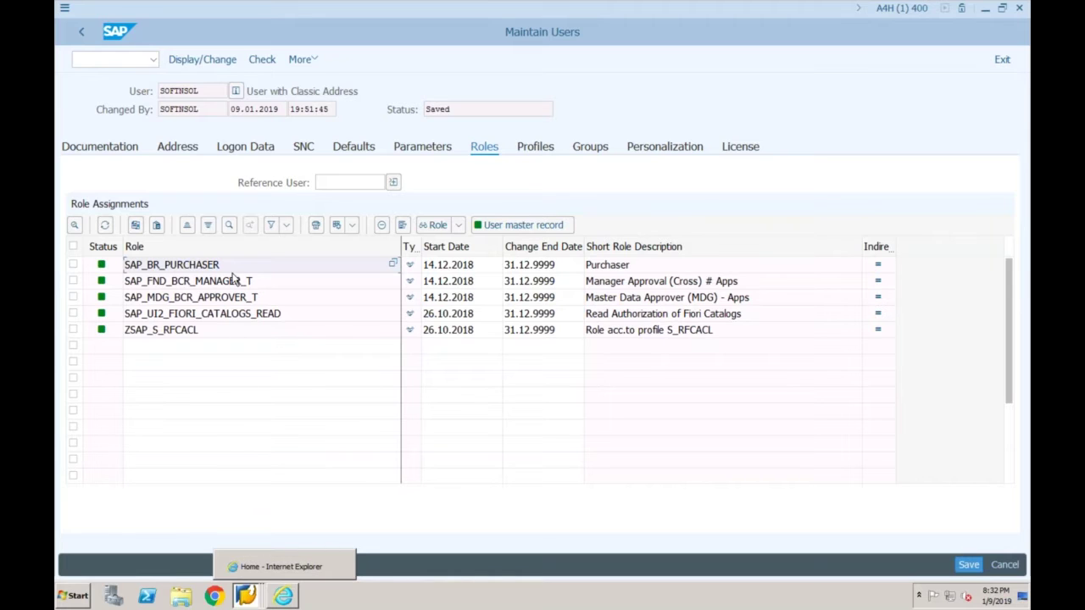
click(287, 598)
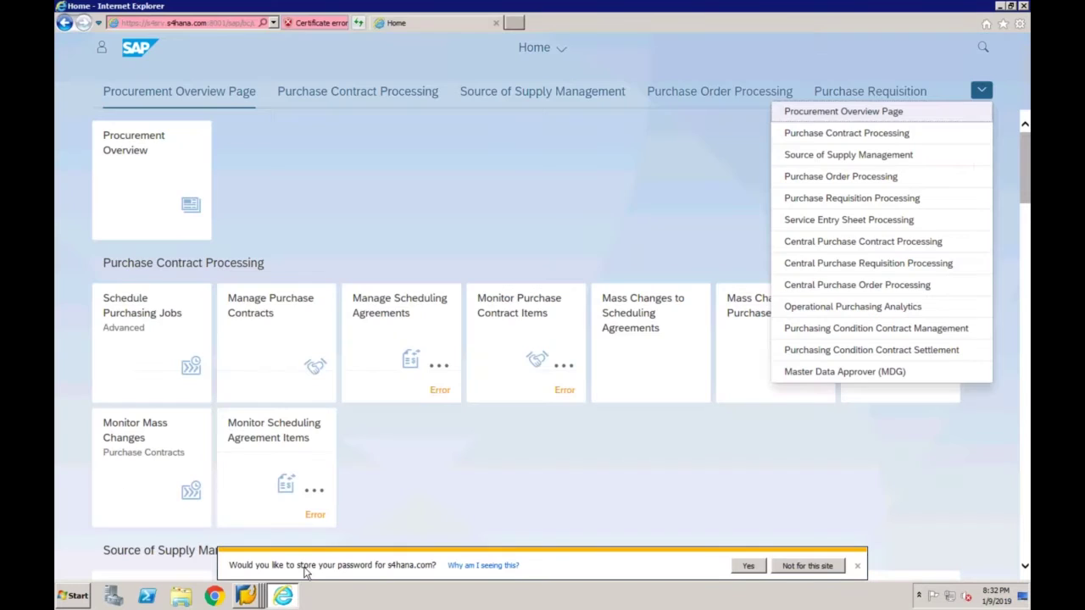
mouse_move(245, 595)
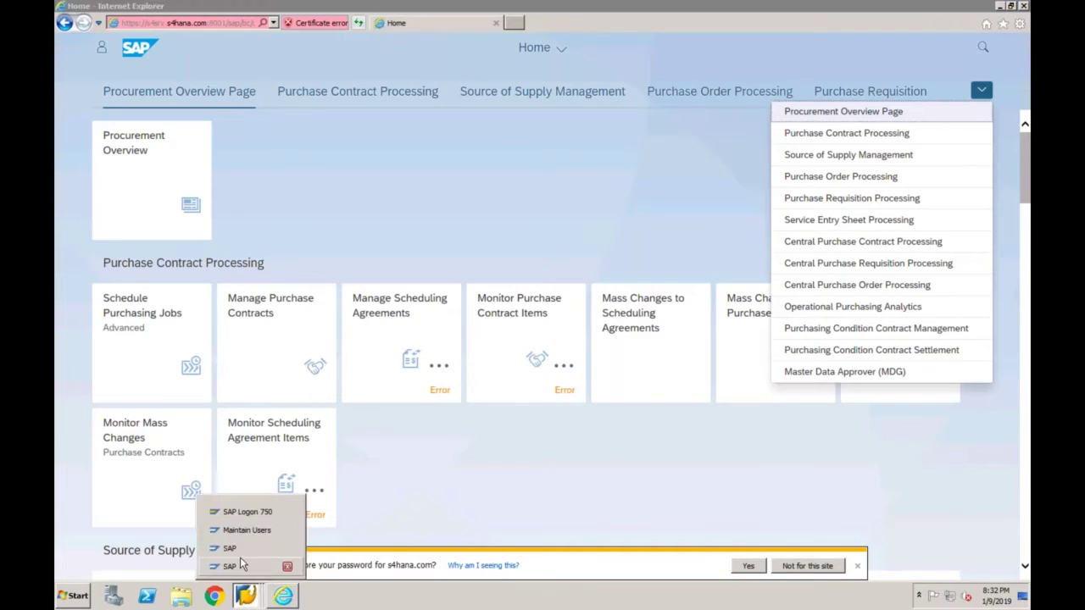
click(239, 551)
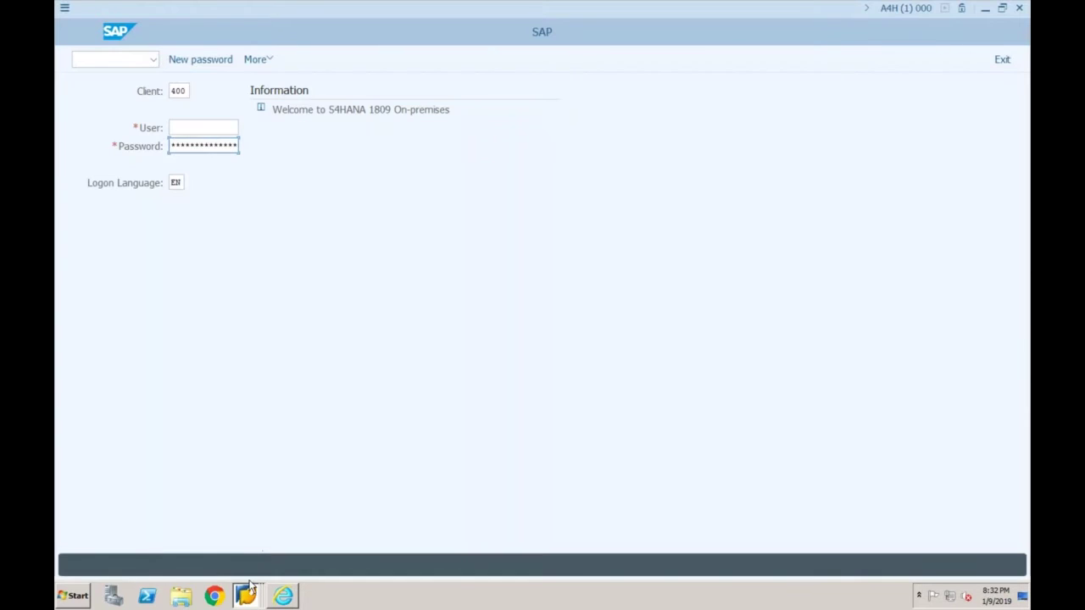
click(239, 568)
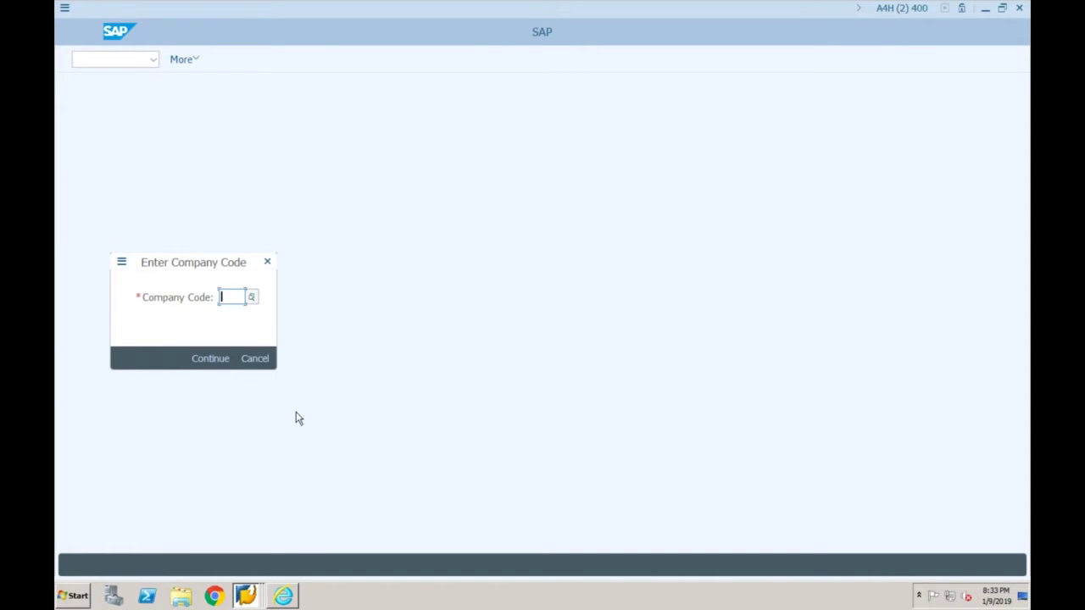
click(285, 596)
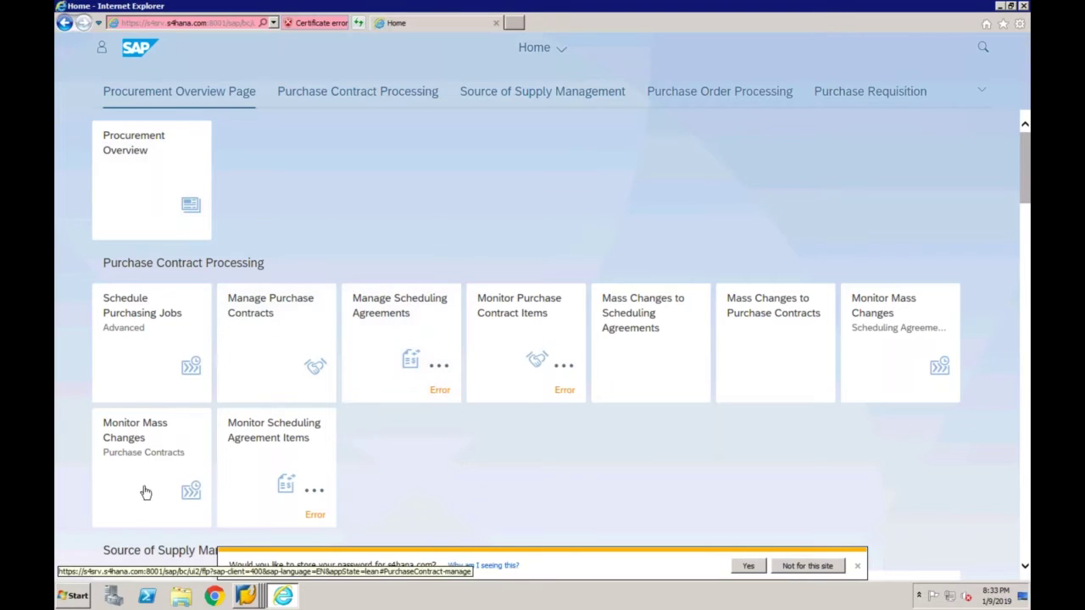
Open a blank Notepad document and write the heading "SAP Fiori Apps Types:".
click(74, 596)
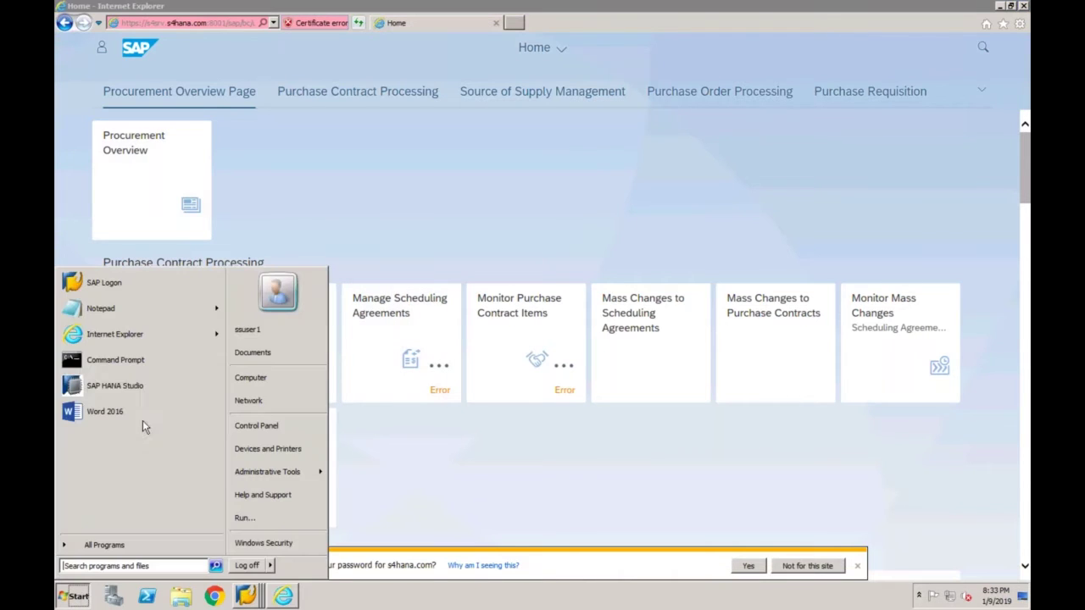
click(136, 312)
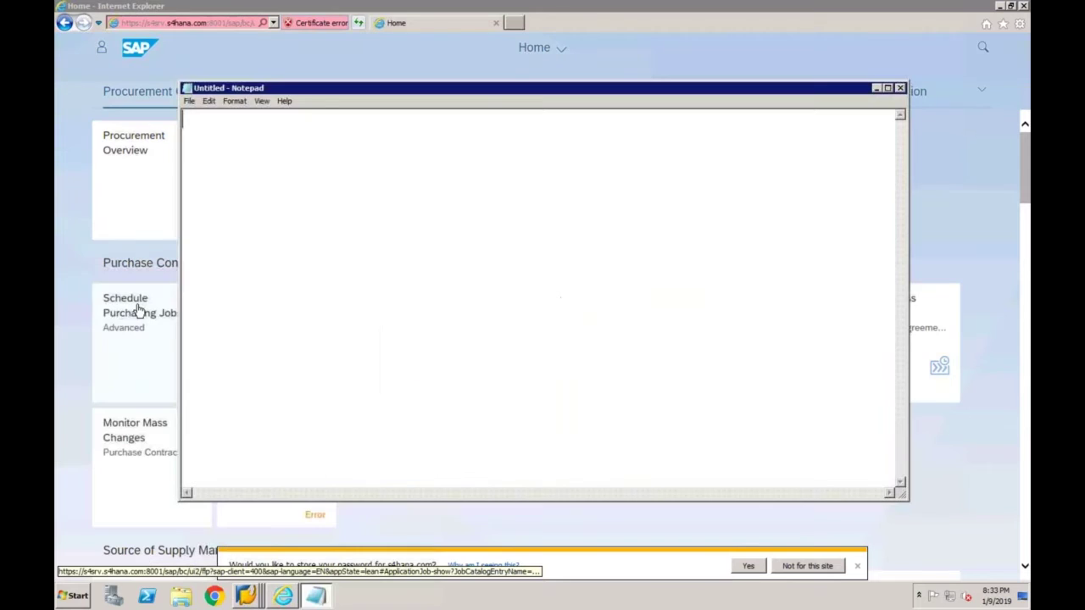
text(SAP Firo)
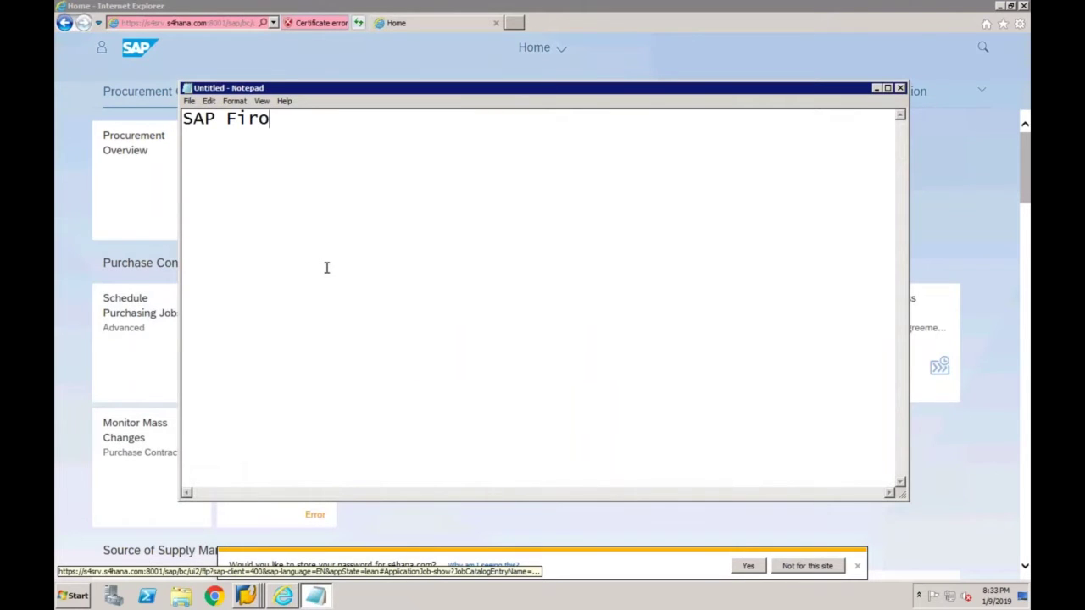
key(BackSpace)
key(BackSpace)
text(ori Apps )
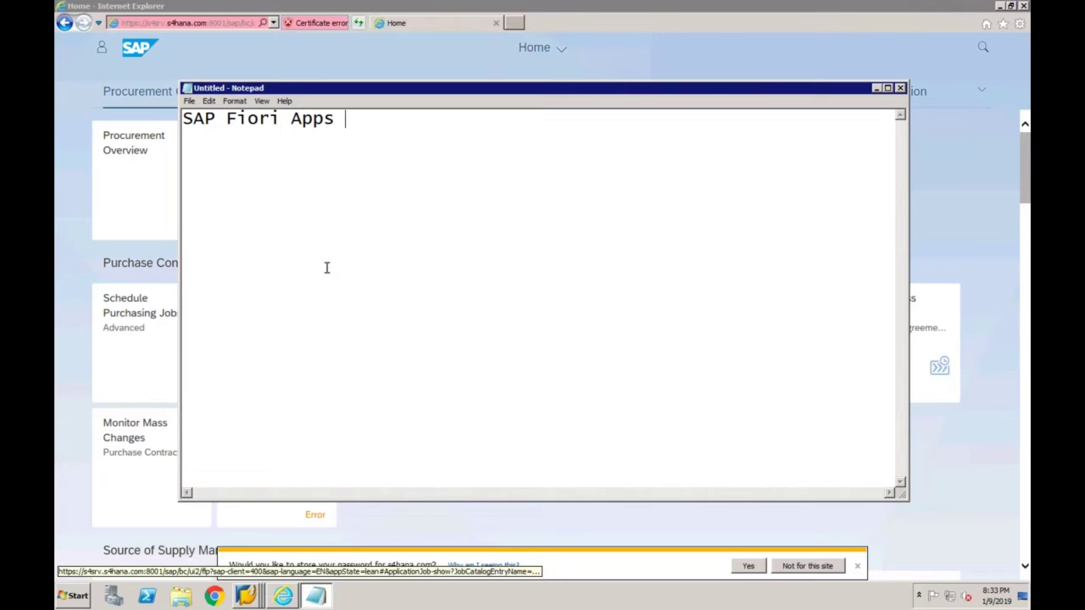
text(Types:)
key(Return)
Add "1. Transactional Apps" as the first list item below the heading, leaving a blank line between them.
text(1. Trasnac)
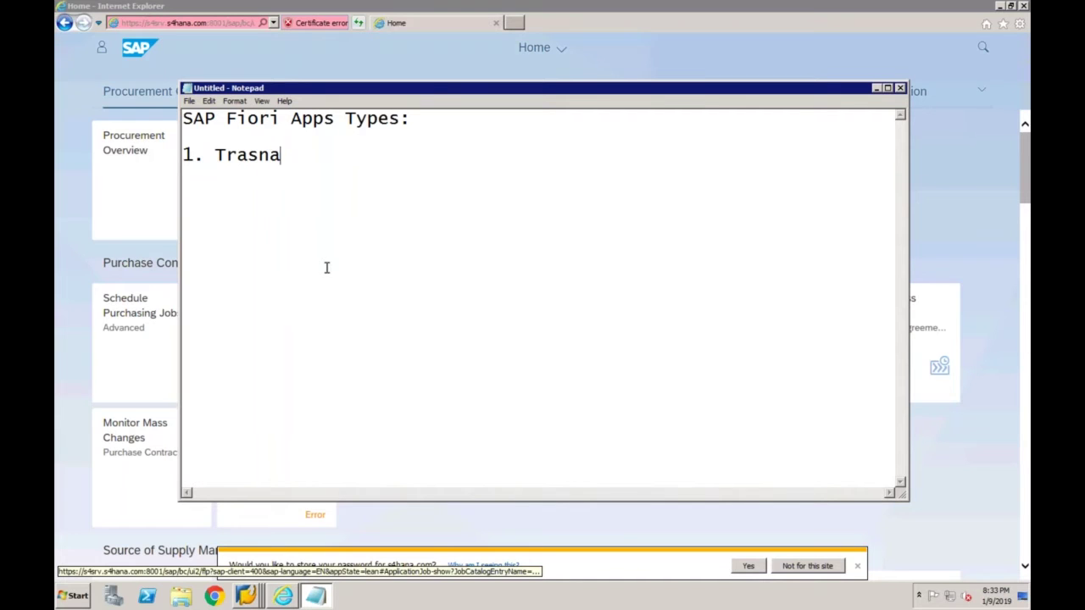
key(BackSpace)
key(BackSpace)
key(BackSpace)
key(BackSpace)
text(nsactional Apps)
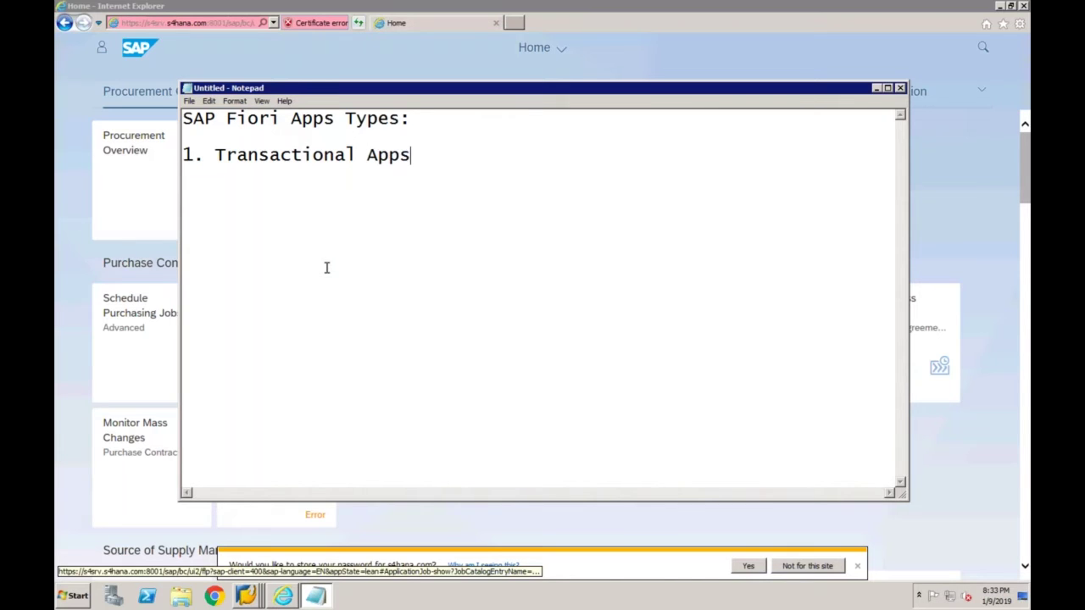
Add "2. Analytical Apps" and "3. Factsheets" as the second and third list items.
key(Return)
text(2. Analyt)
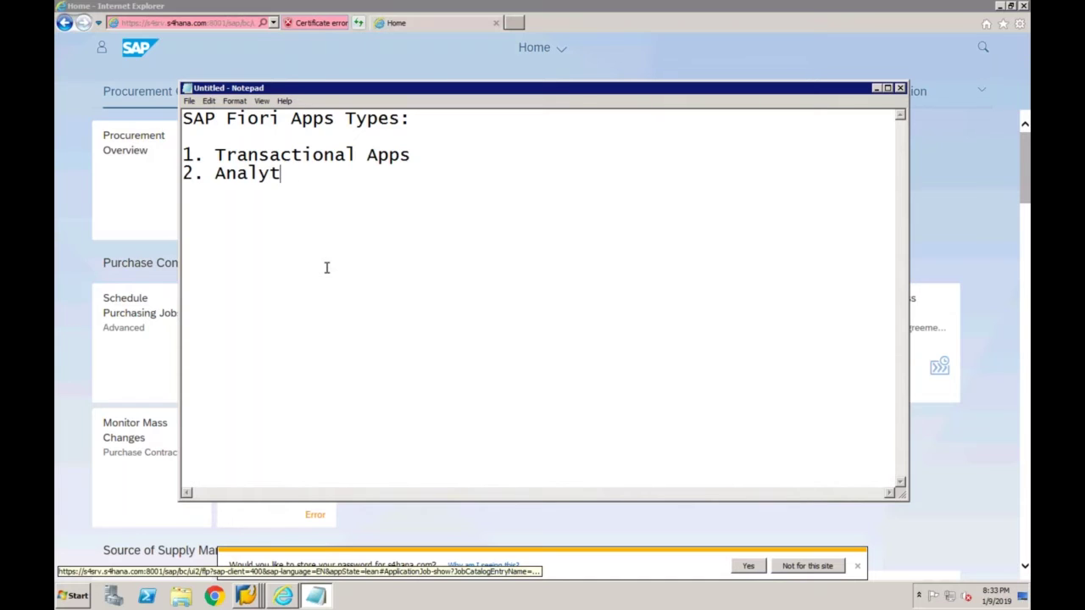
text(ical Apps)
key(Return)
text(3. F)
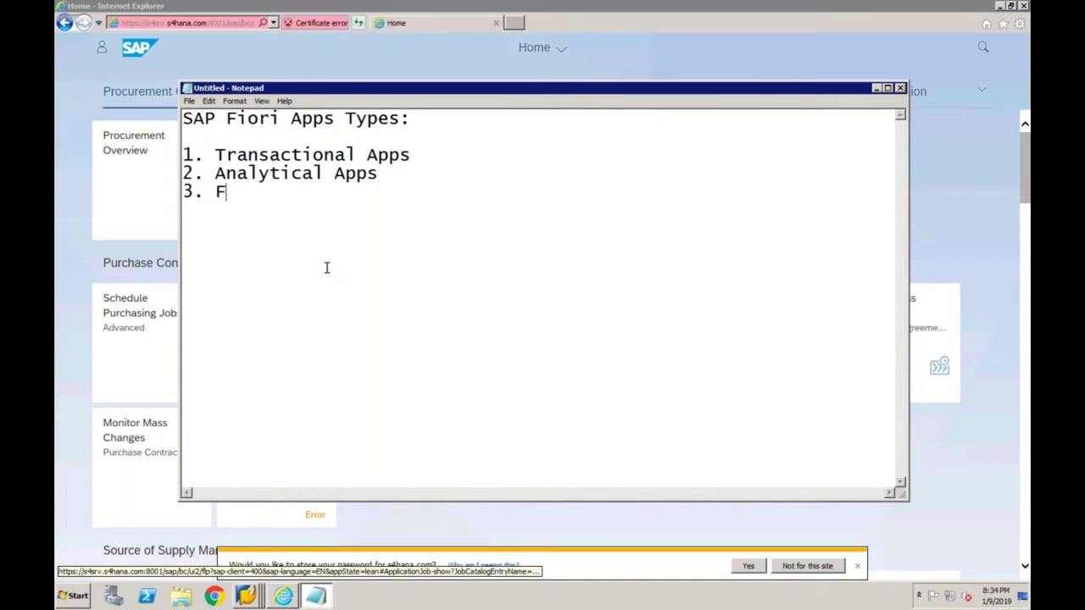
text(actsheets)
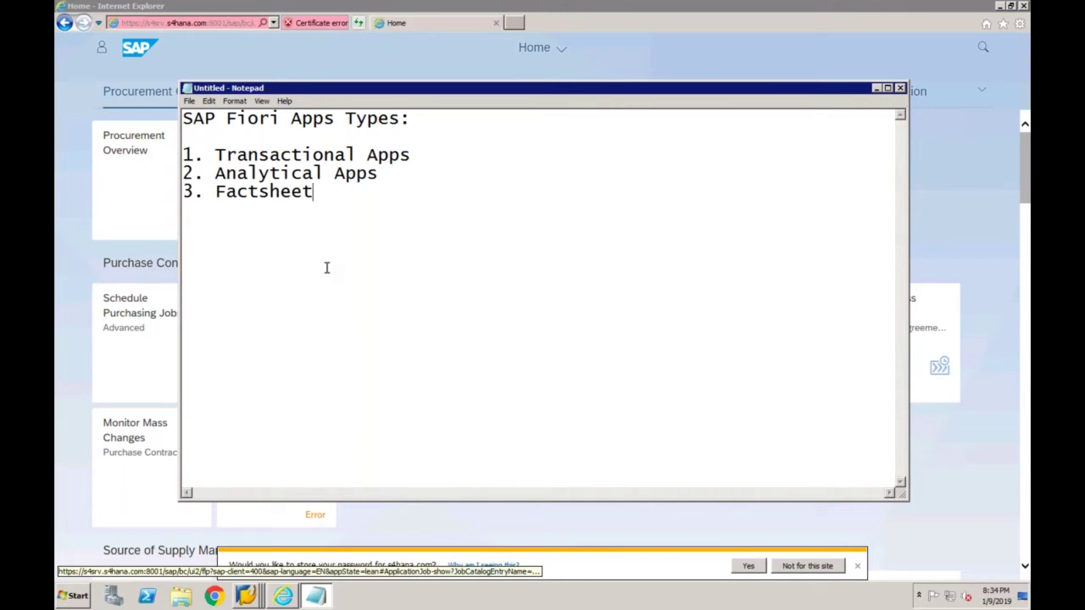
Append "(Dashboard)" to the Factsheets list item.
click(420, 155)
click(332, 191)
text((Dashboard)
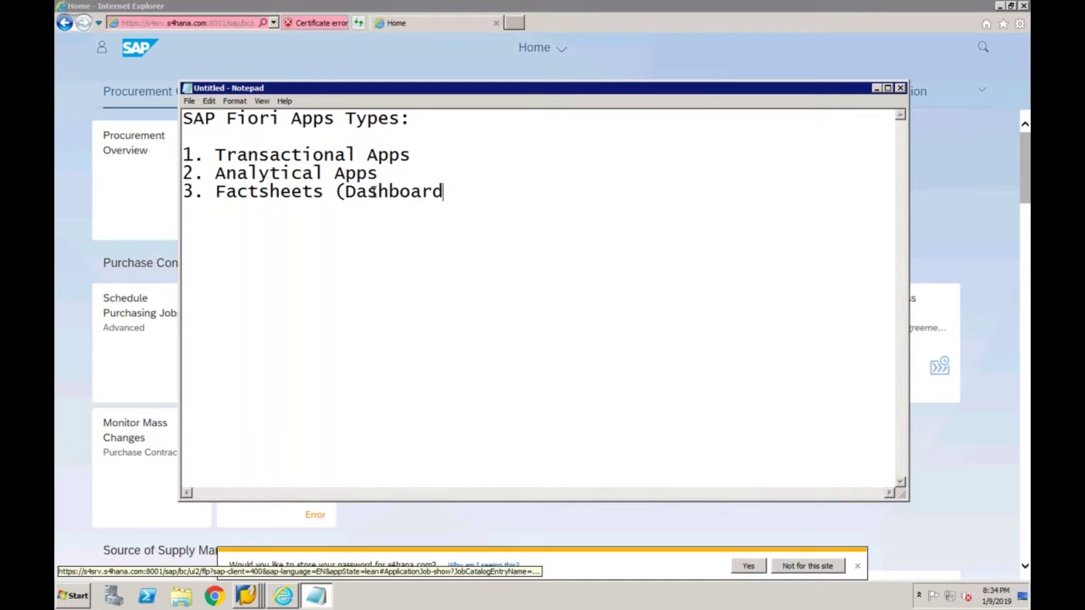
text())
Go over the three listed Fiori app types in the note, highlighting the Factsheets (Dashboard) item.
click(324, 192)
click(379, 174)
click(456, 191)
drag(464, 192, 213, 191)
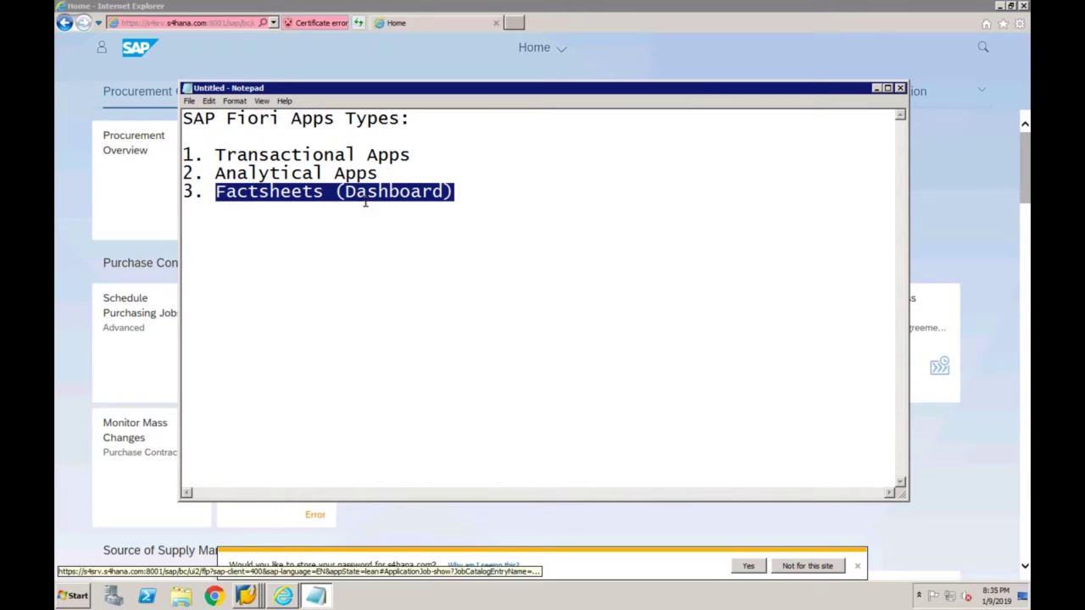
click(379, 173)
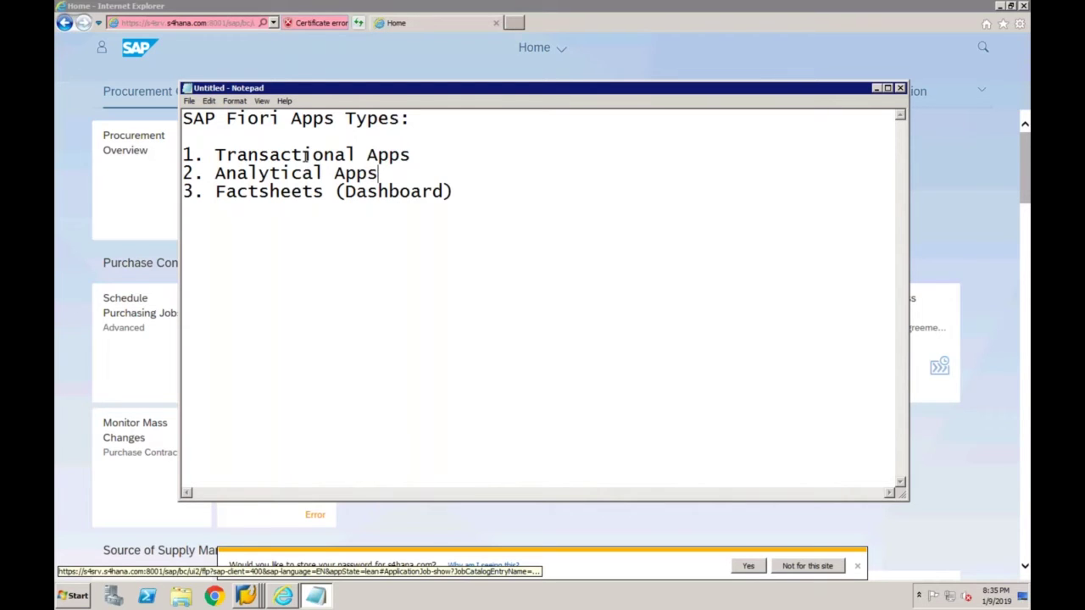
click(303, 155)
click(217, 156)
click(217, 174)
click(217, 192)
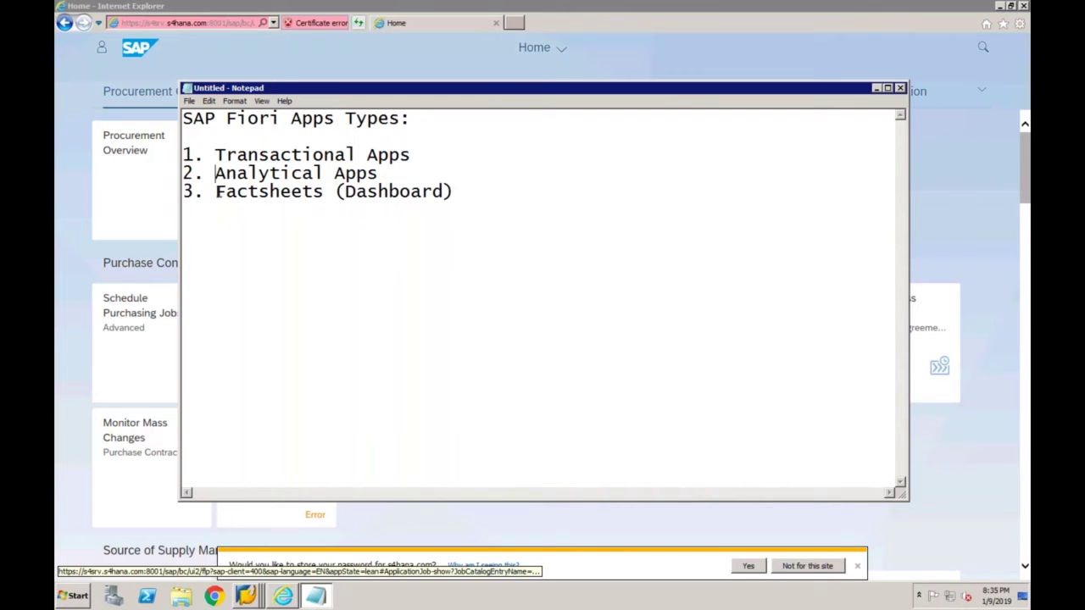
Add three line breaks after the Factsheets (Dashboard) item.
click(483, 192)
key(Return)
key(Return)
key(Return)
Minimize Notepad and examine the Purchase Contract Processing and Source of Supply Management tiles on the Fiori home page.
click(878, 89)
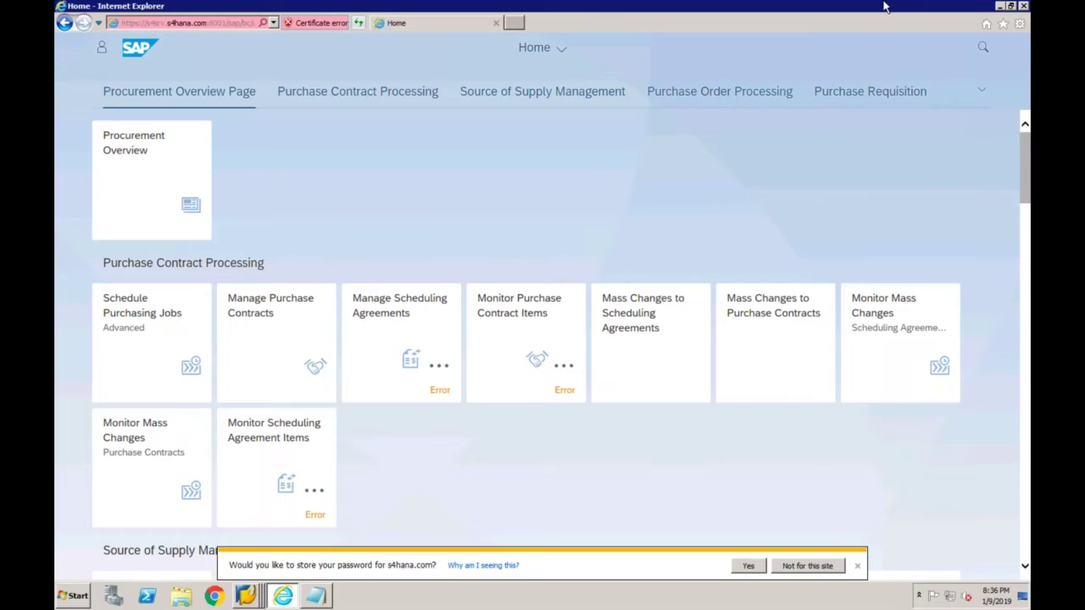
mouse_move(886, 5)
scroll(1028, 166, down, 1)
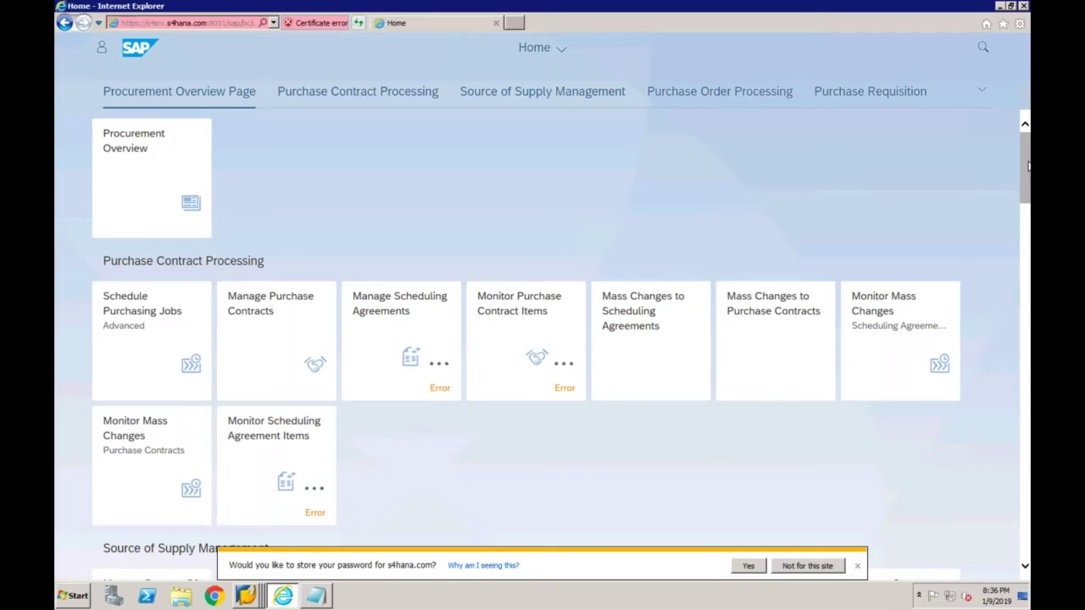
scroll(1028, 166, down, 2)
scroll(818, 133, down, 1)
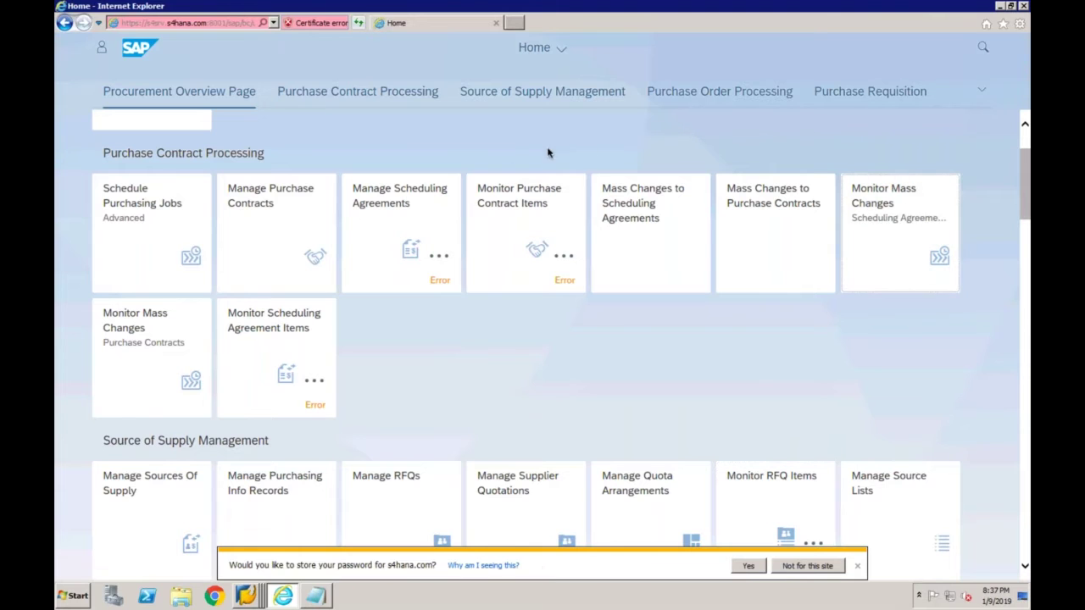
Switch to the SAP GUI session that asks for a company code and cancel its prompt.
click(254, 597)
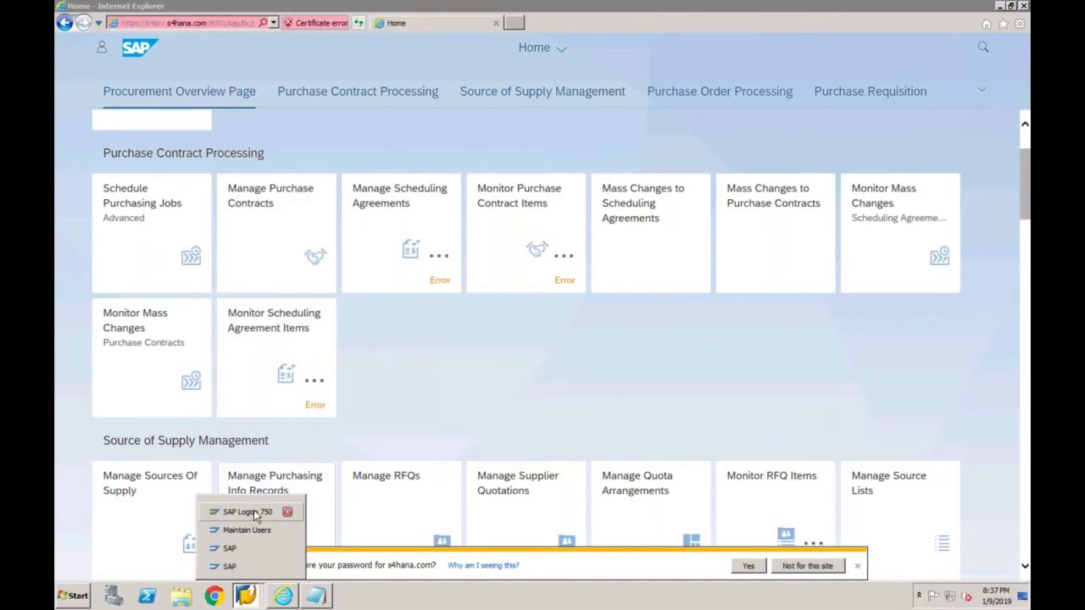
click(247, 566)
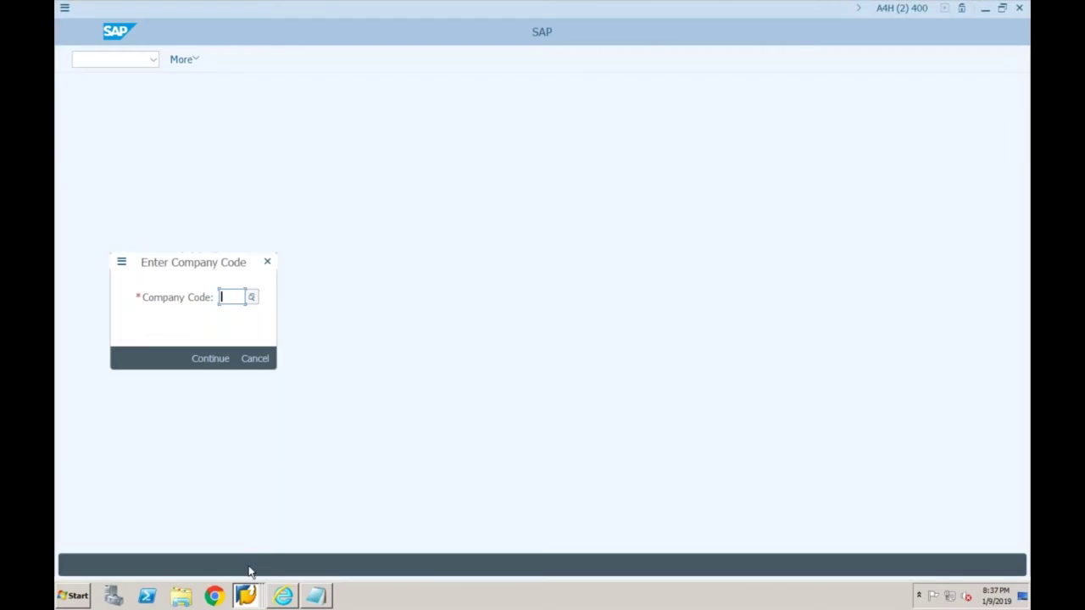
click(263, 360)
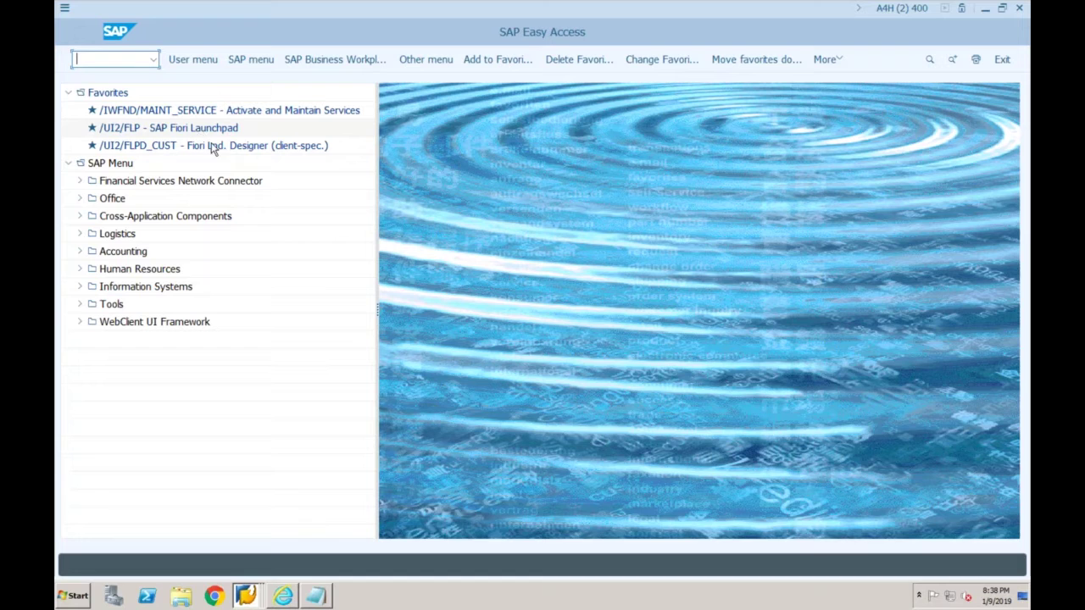
Check the Fiori home page's web address in Internet Explorer and return to the SAP Easy Access session.
click(283, 597)
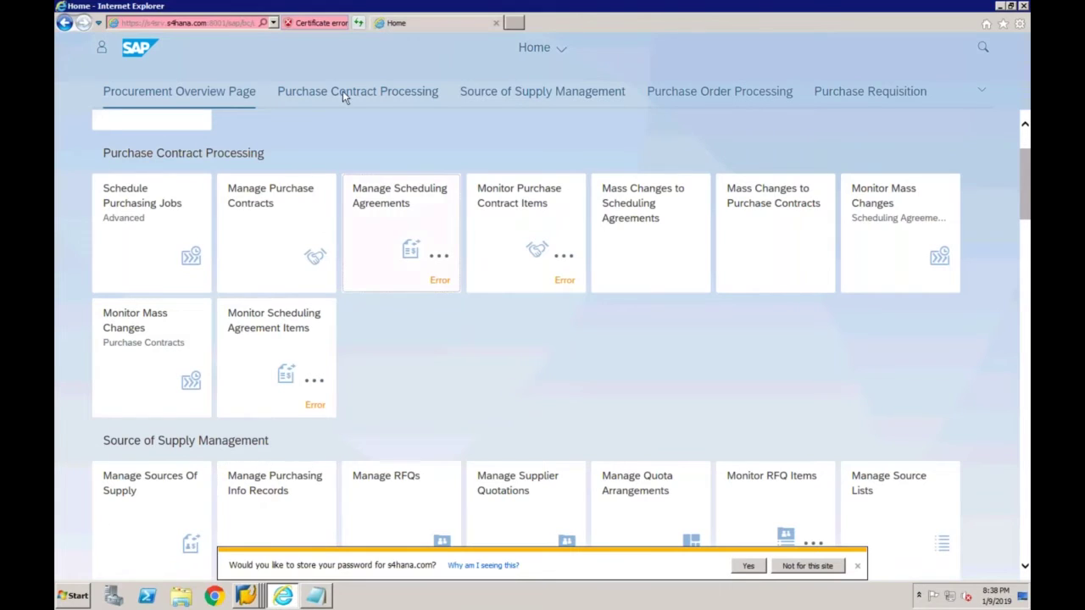
click(216, 23)
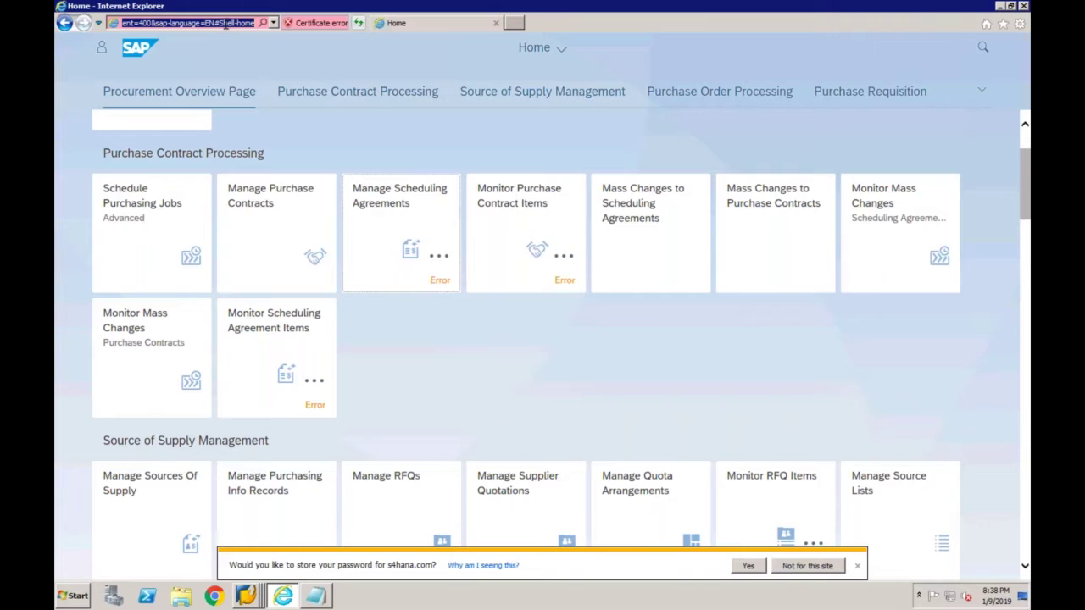
click(246, 597)
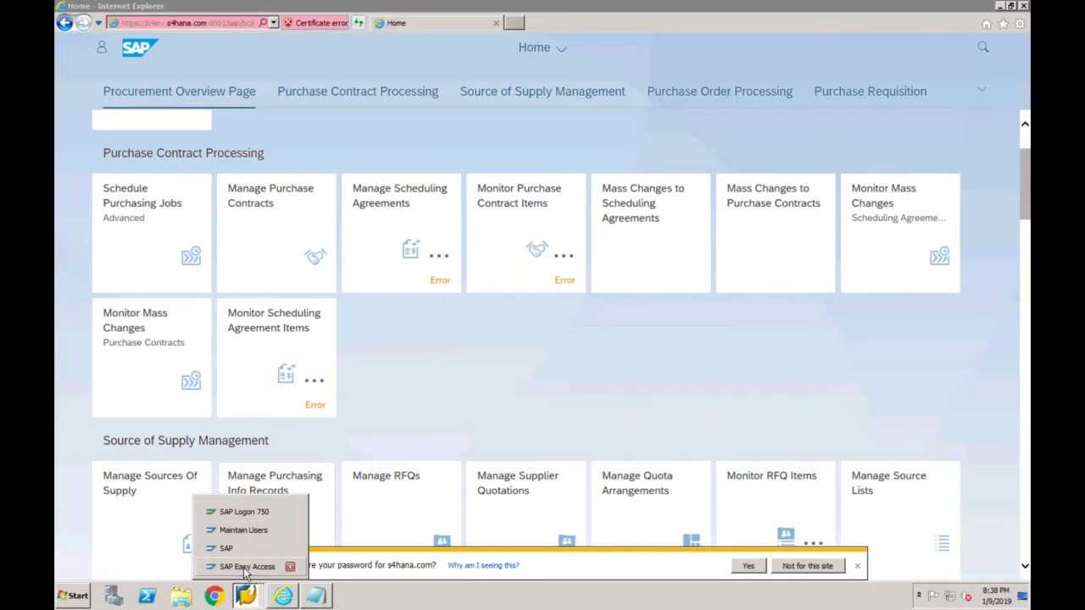
click(246, 574)
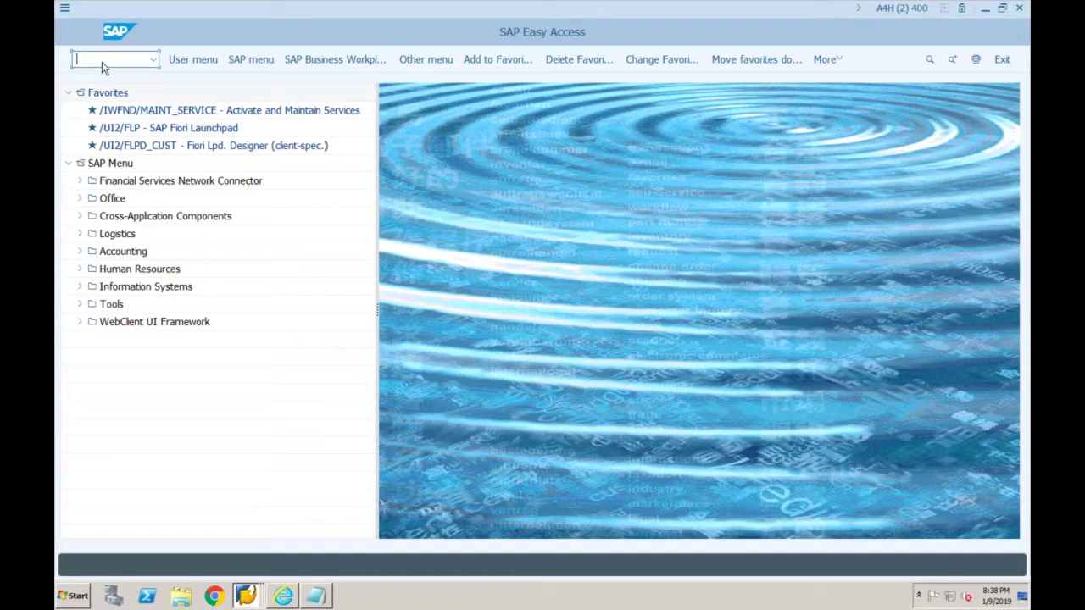
Try to run transaction /ui2/flp directly from SAP Easy Access.
text(/ui2/flp)
key(Return)
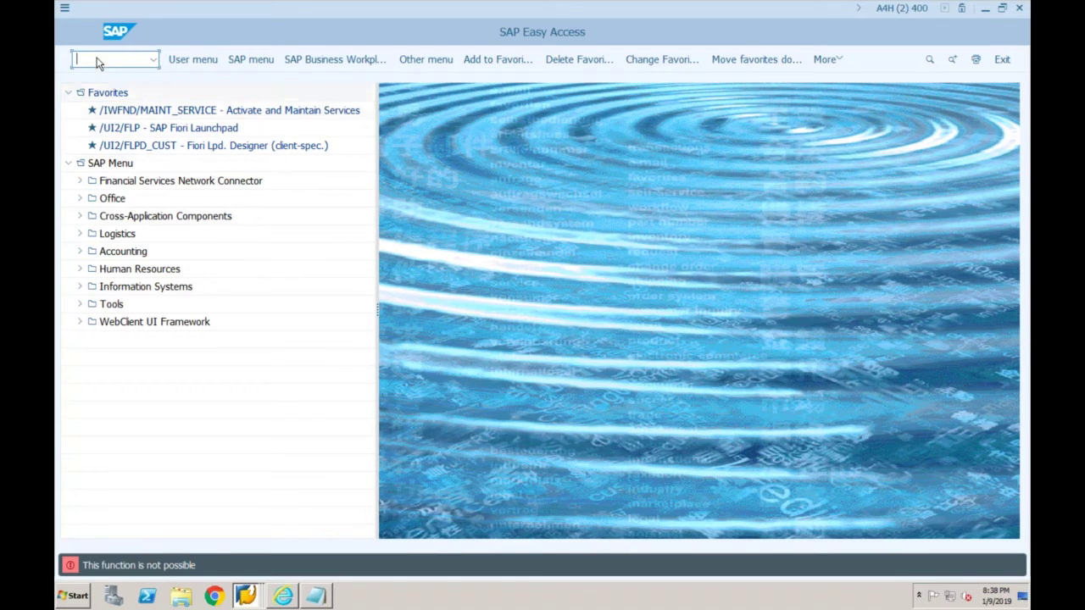
Open transaction SE93, choose transaction code /UI2/FLP and test it.
text(se93)
key(Return)
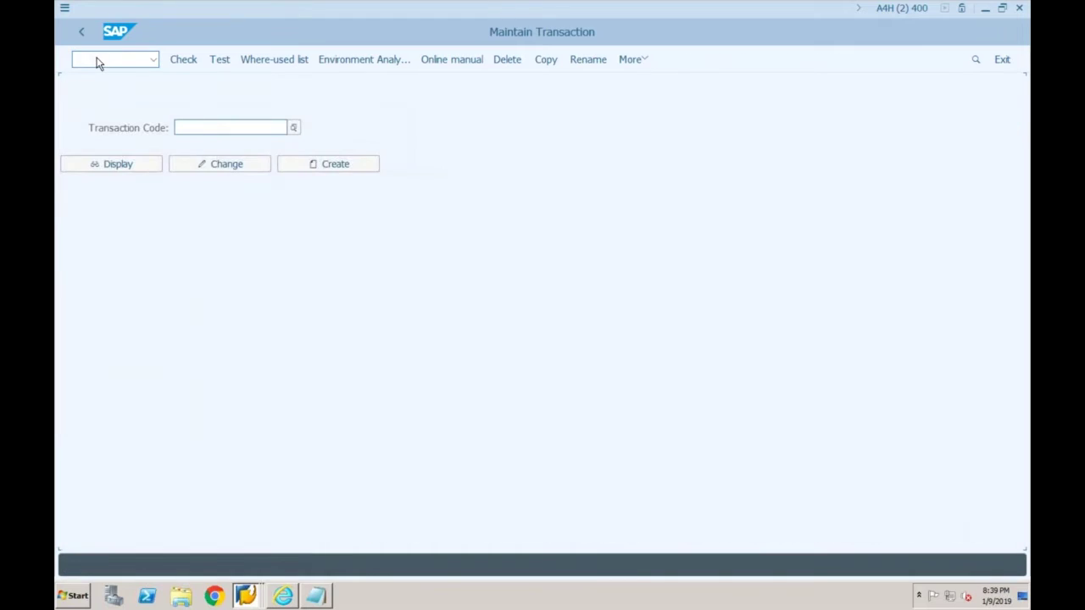
click(194, 126)
text(/)
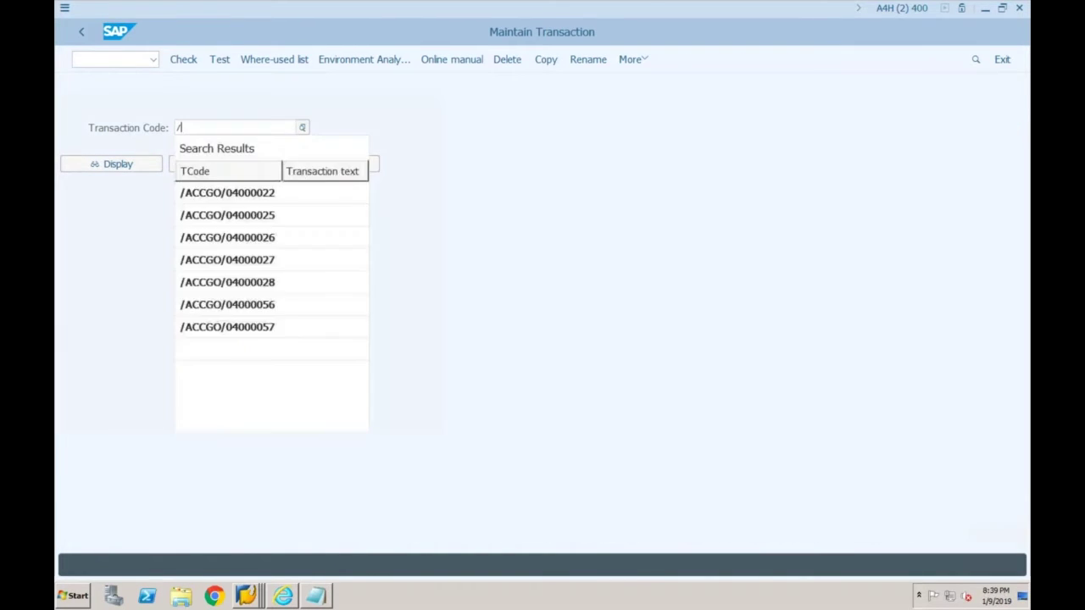
text(ui2)
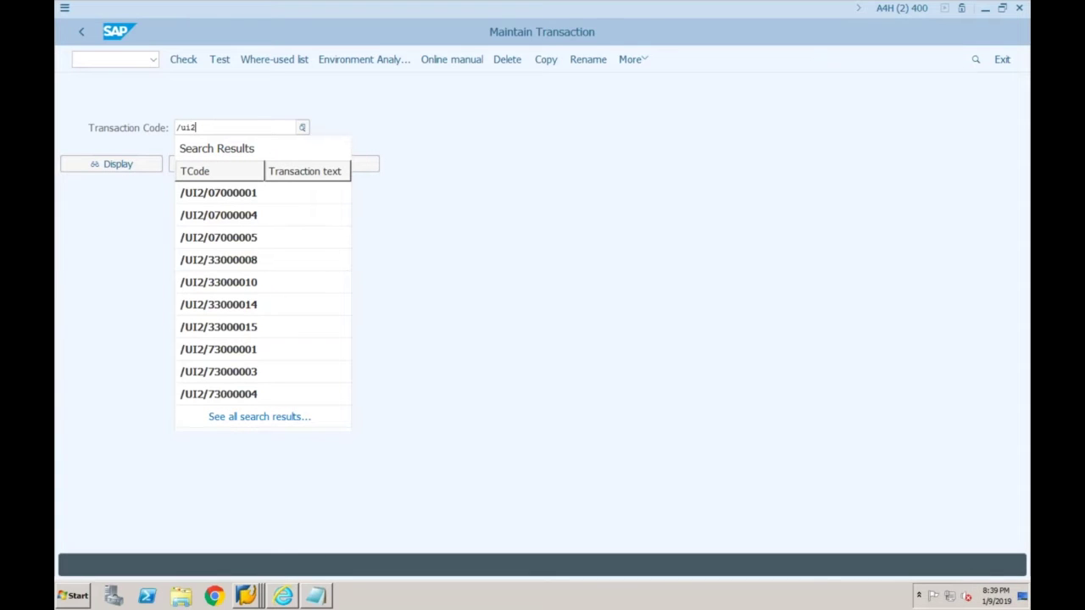
text(/flp)
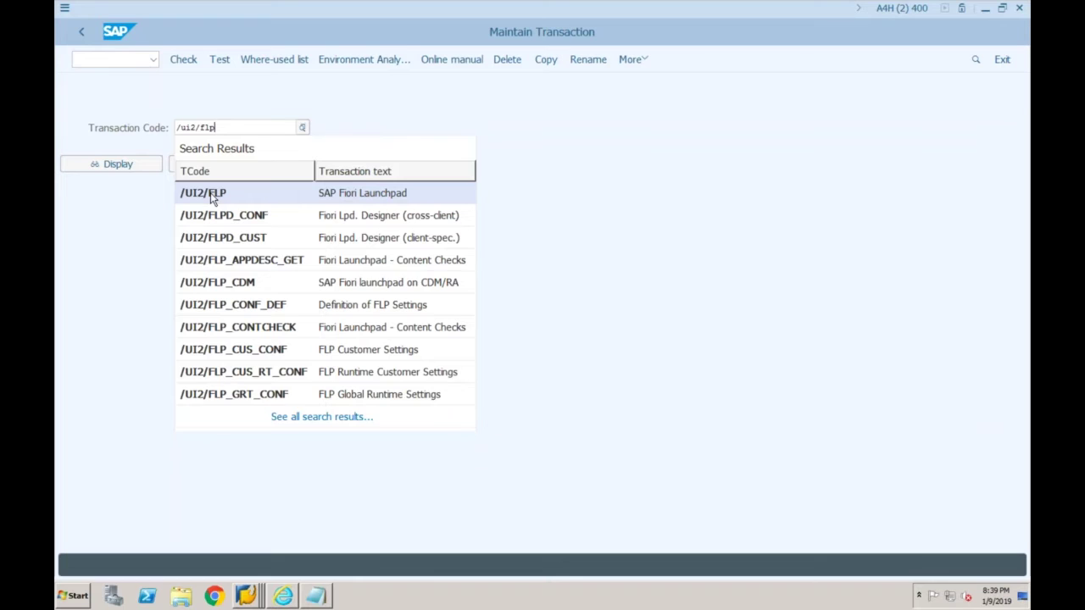
click(212, 194)
click(222, 60)
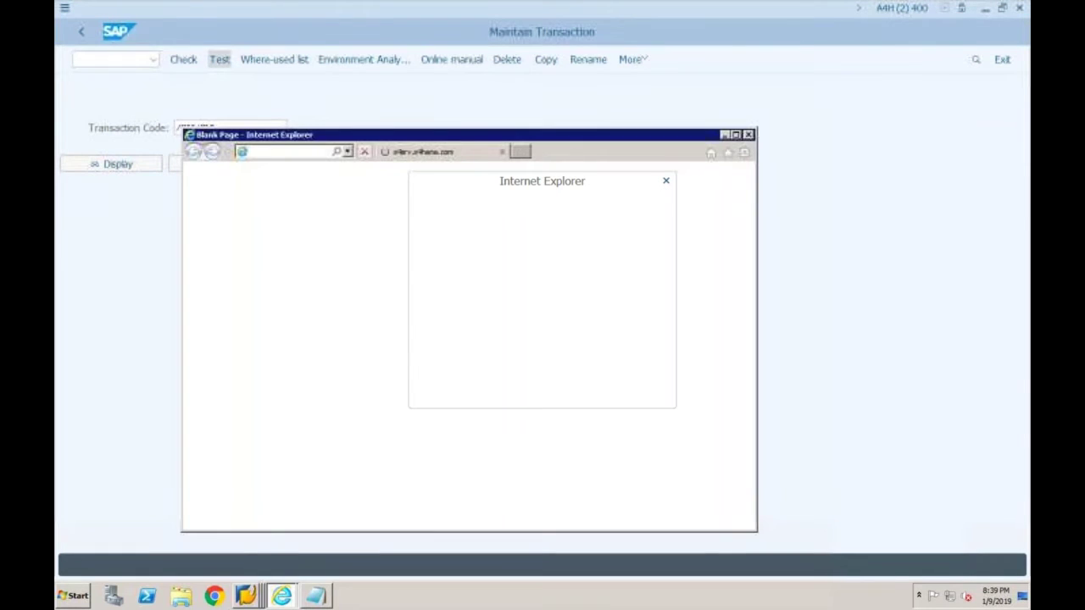
Bring forward the Internet Explorer window opened by the transaction test and examine its certificate warning.
click(288, 597)
mouse_move(288, 596)
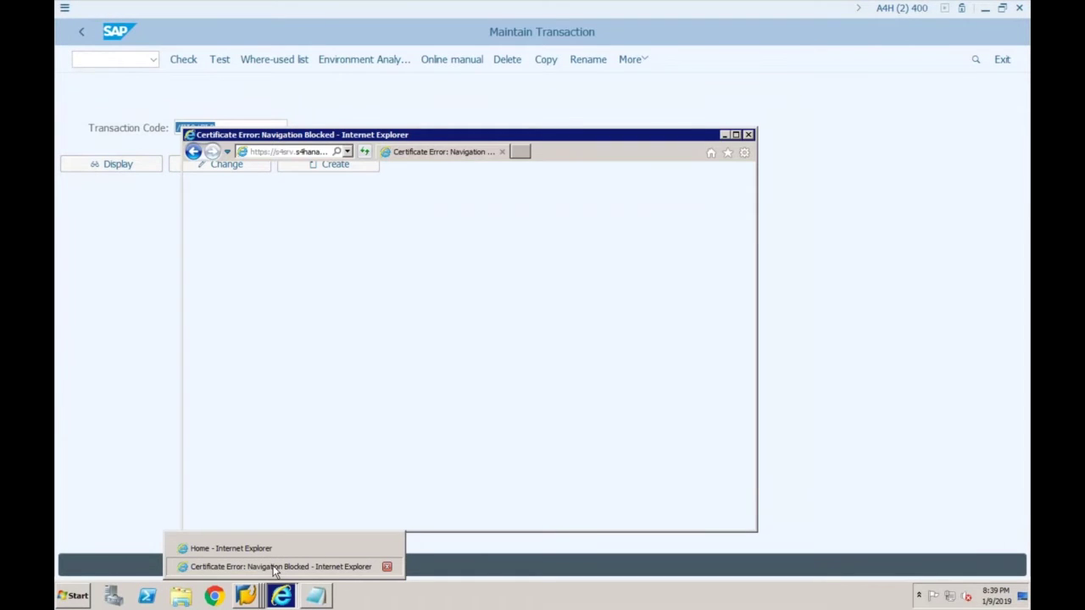
click(275, 568)
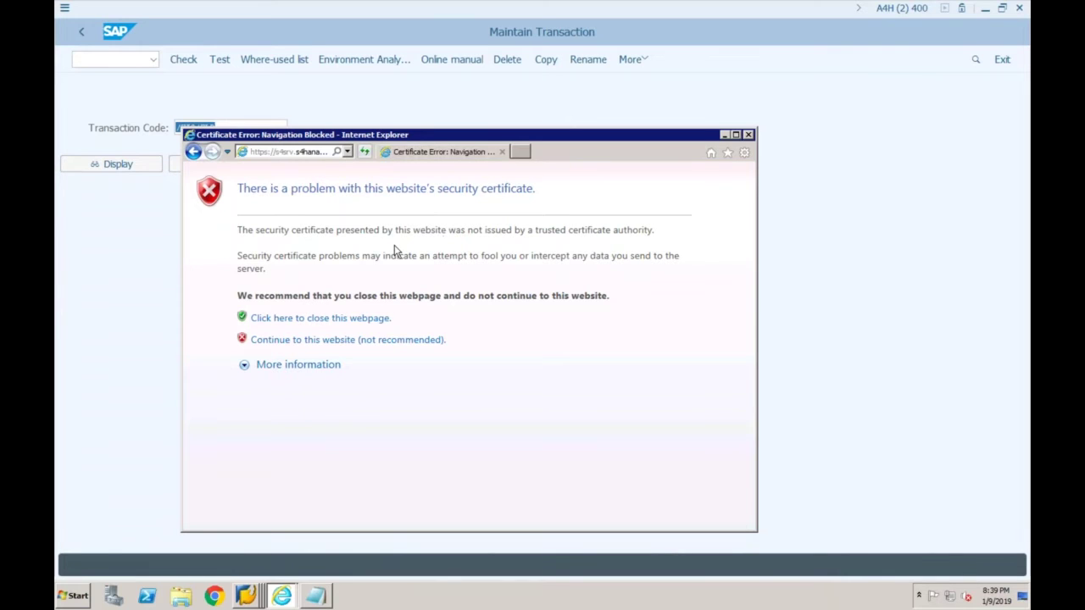
Switch back to the Maintain Transaction session in SAP GUI and leave it for SAP Easy Access.
click(247, 596)
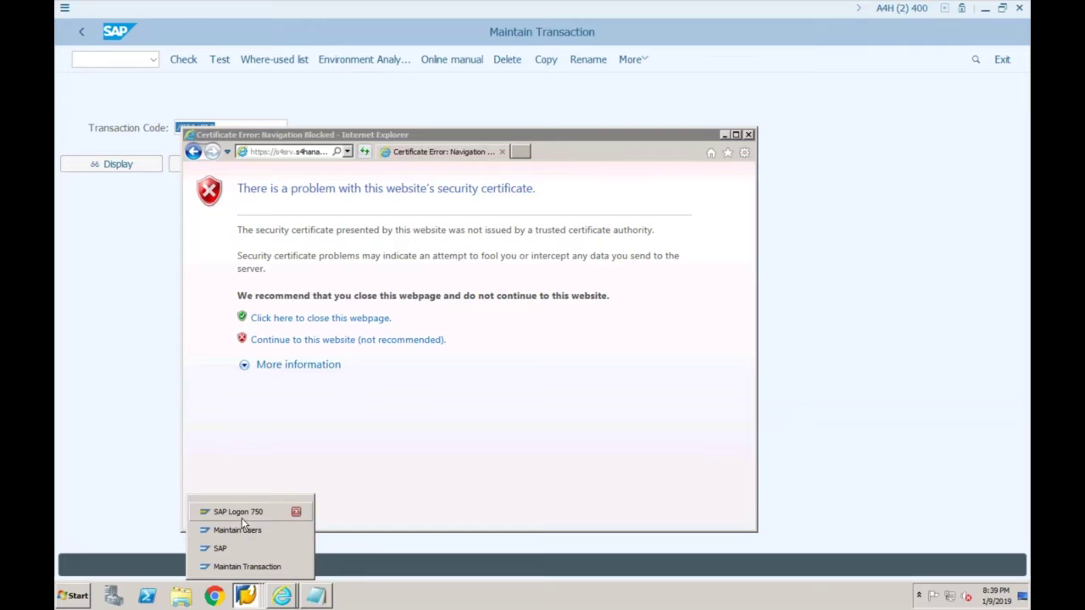
click(238, 567)
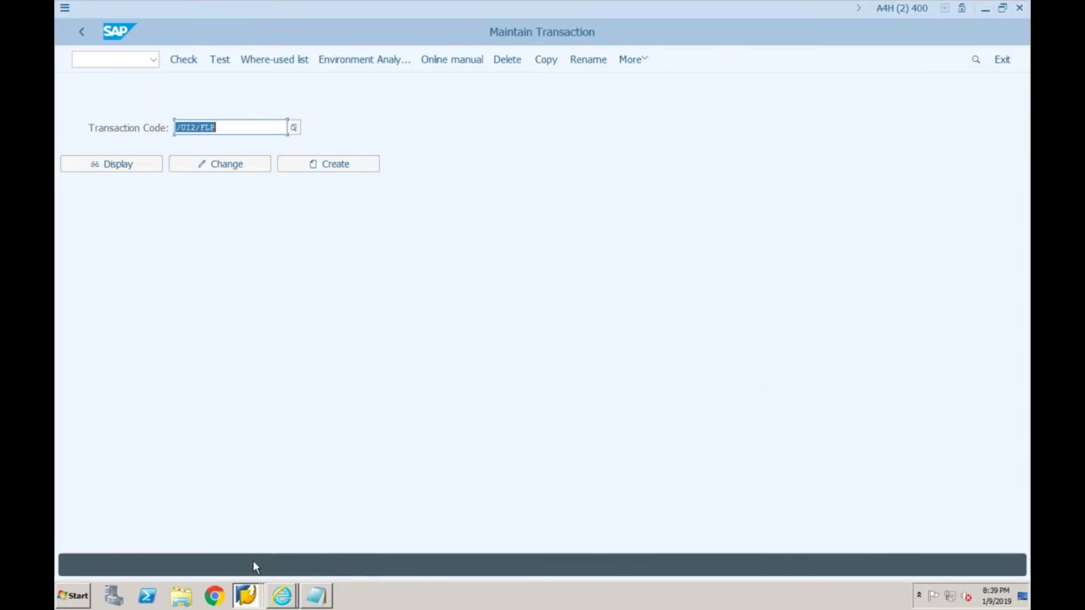
click(82, 33)
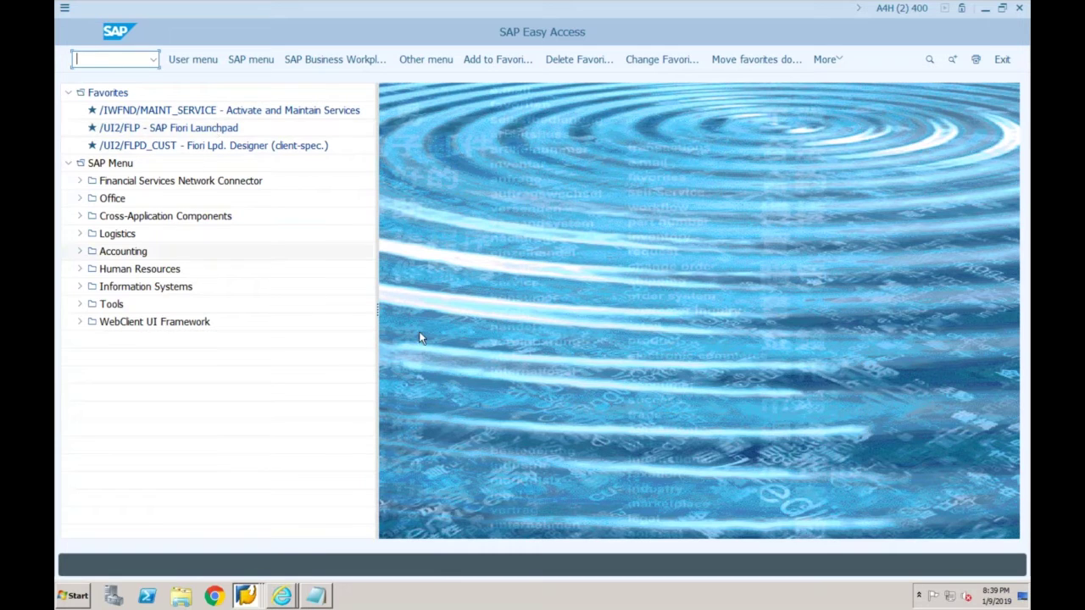
Switch to the existing Fiori home window in Internet Explorer and view the Procurement Overview tile.
click(281, 595)
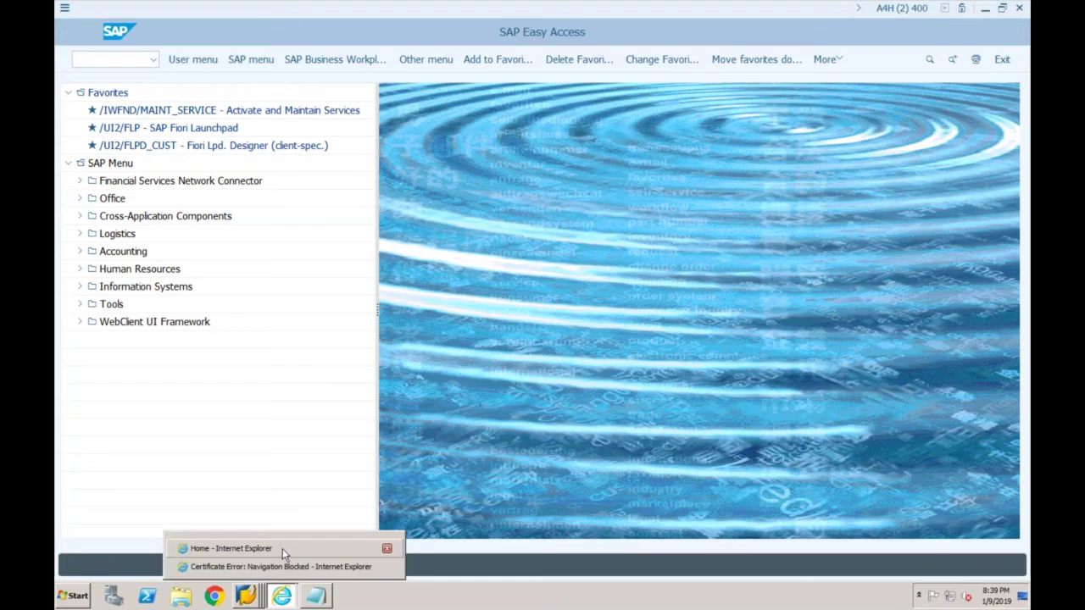
click(282, 548)
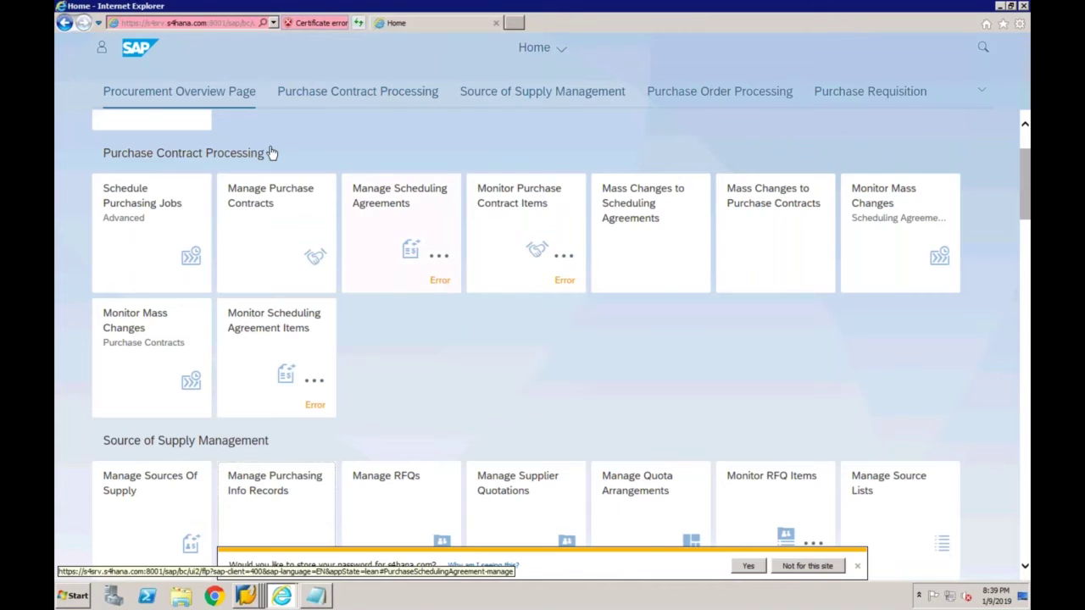
scroll(271, 153, up, 1)
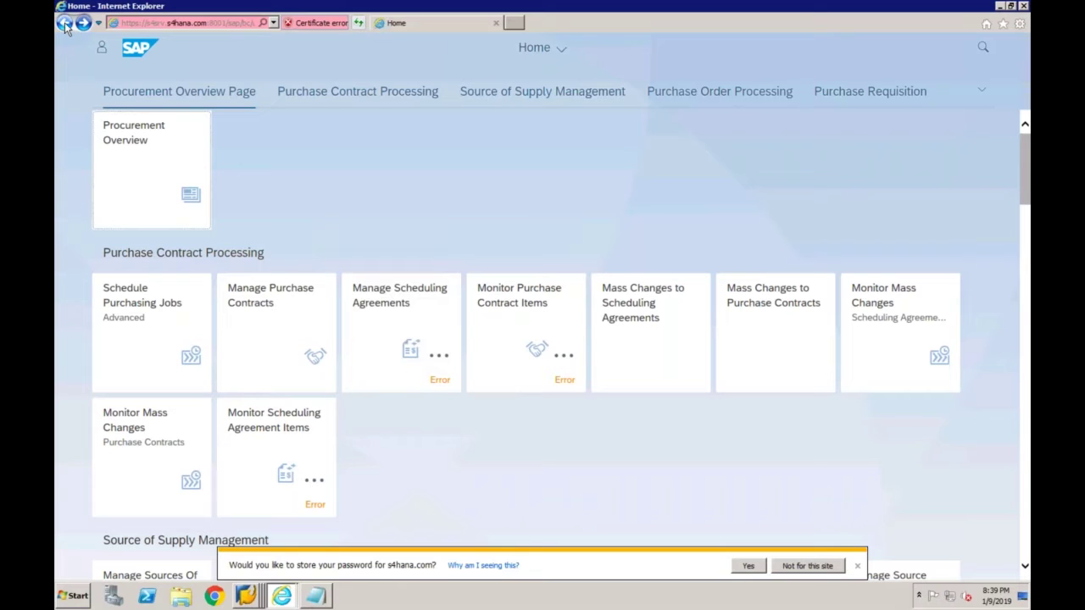
Bring up the blocked Internet Explorer window, continue past its certificate warning and maximize the loaded launchpad.
click(283, 597)
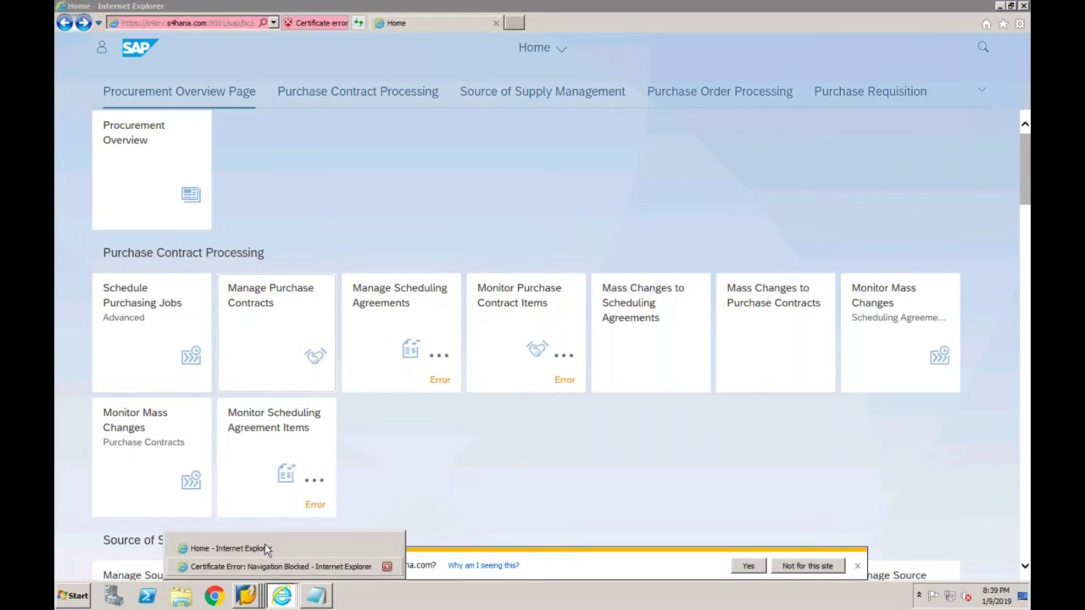
click(265, 567)
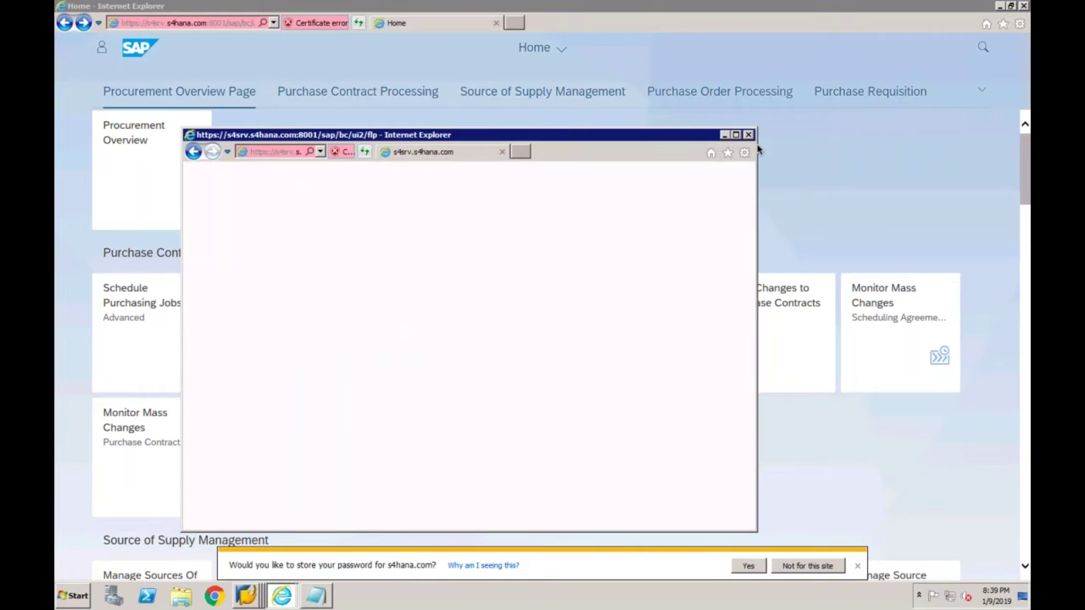
drag(607, 136, 598, 126)
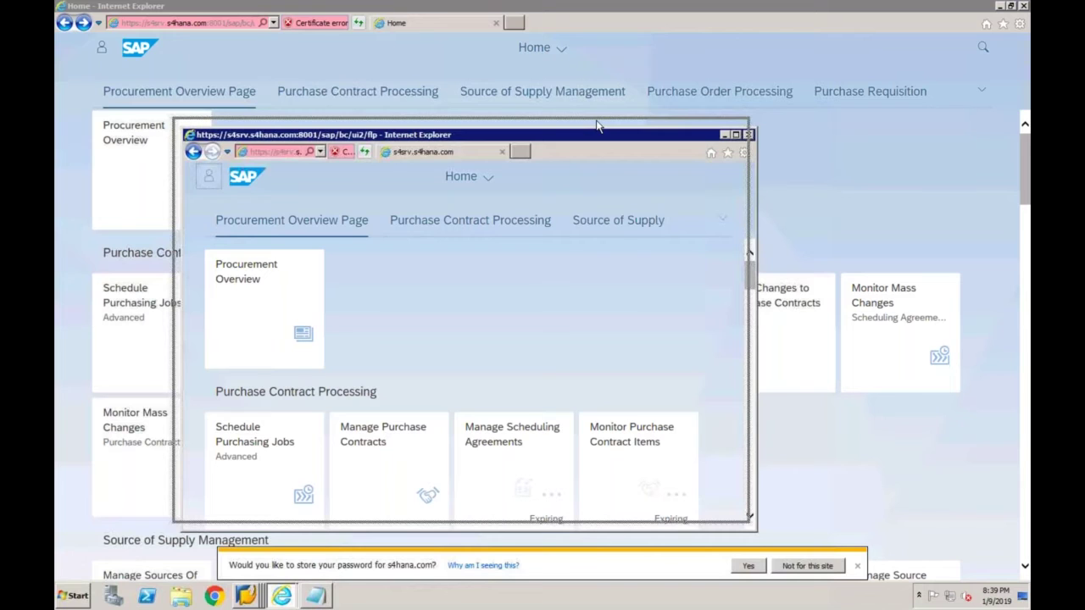
drag(597, 126, 564, 87)
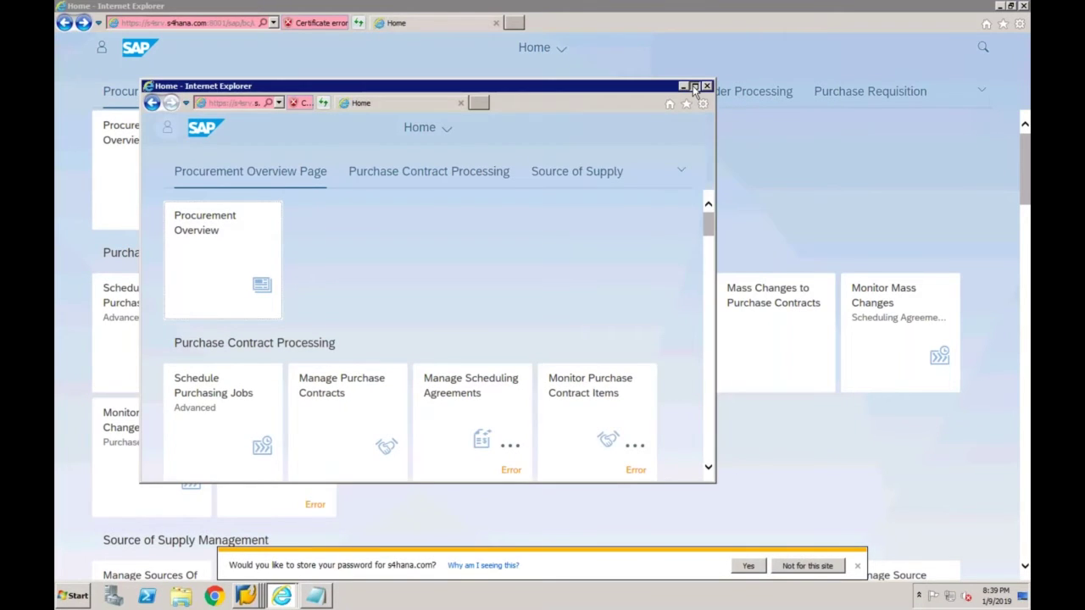
click(694, 86)
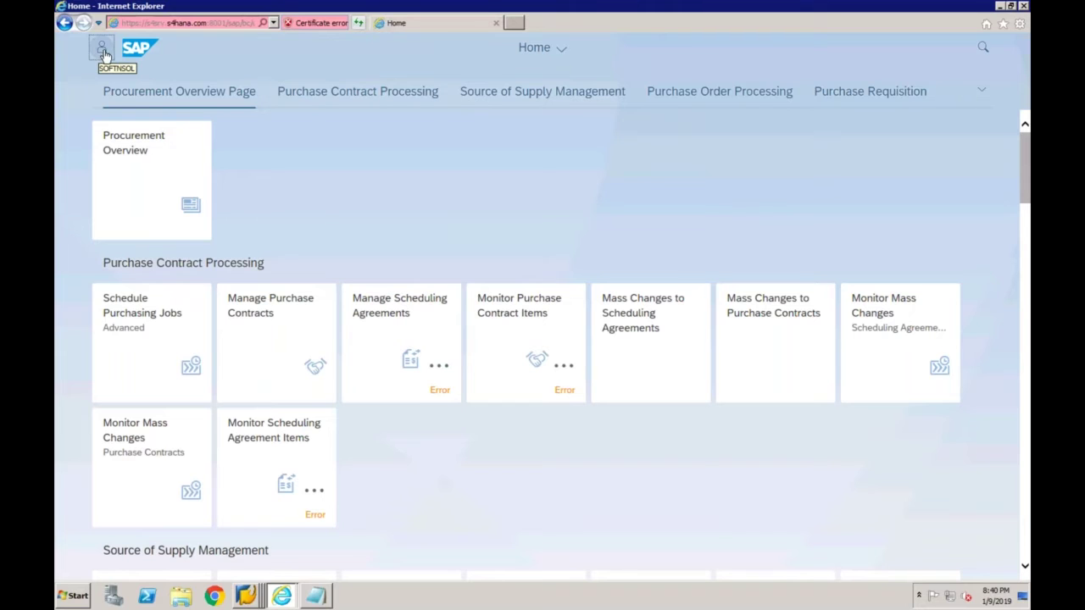
Sign out of the Fiori Launchpad, allow its tab to close and close the remaining blank browser page.
click(102, 49)
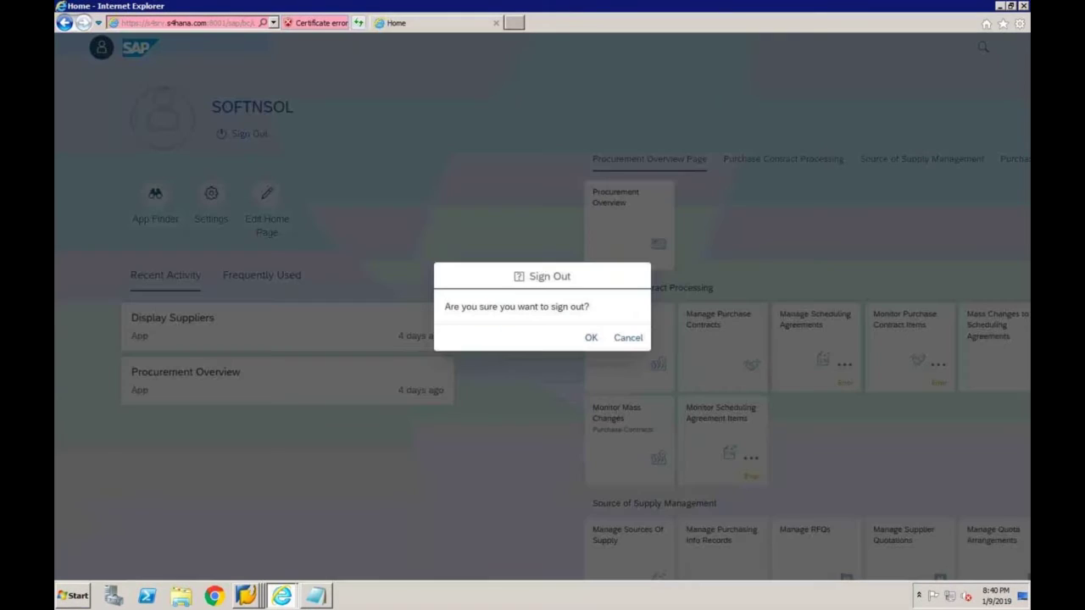
click(590, 337)
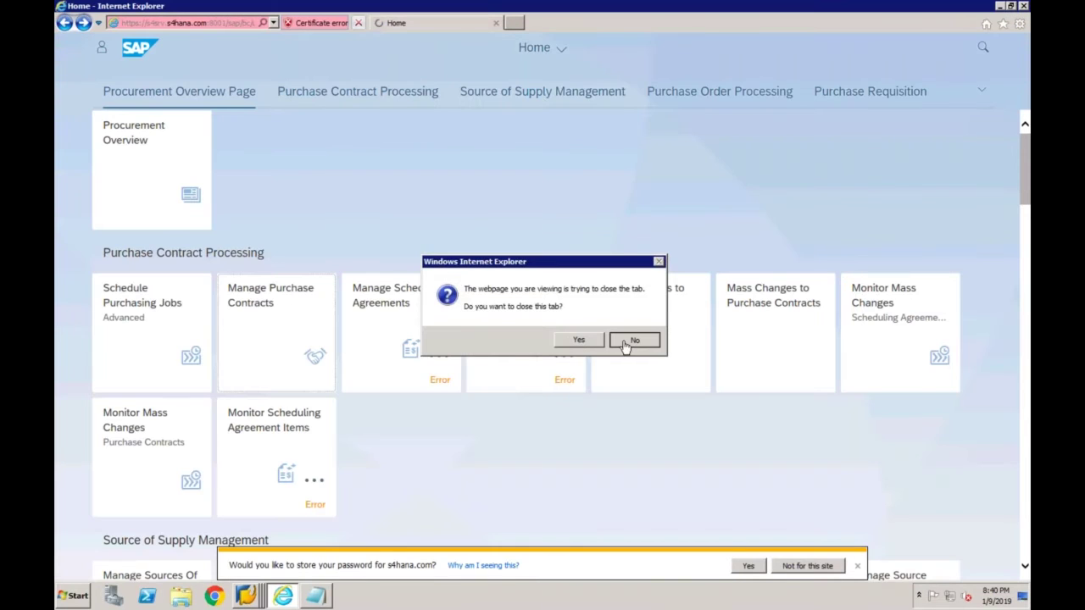
click(590, 343)
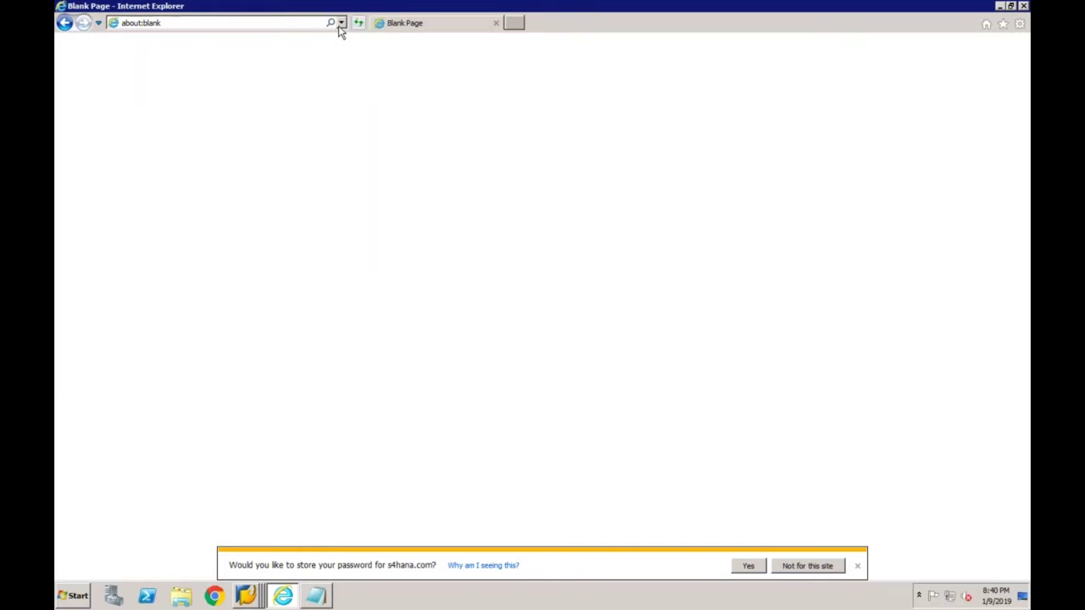
click(496, 23)
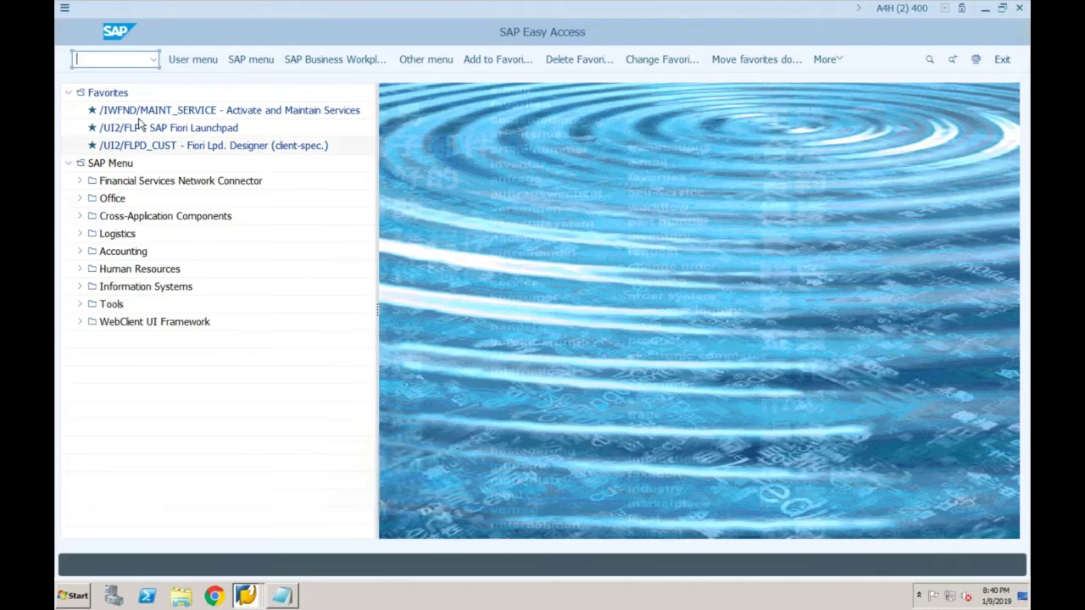
Launch SAP Fiori Launchpad from the SAP Easy Access favorites and continue past the certificate warning to the logon page.
double_click(148, 127)
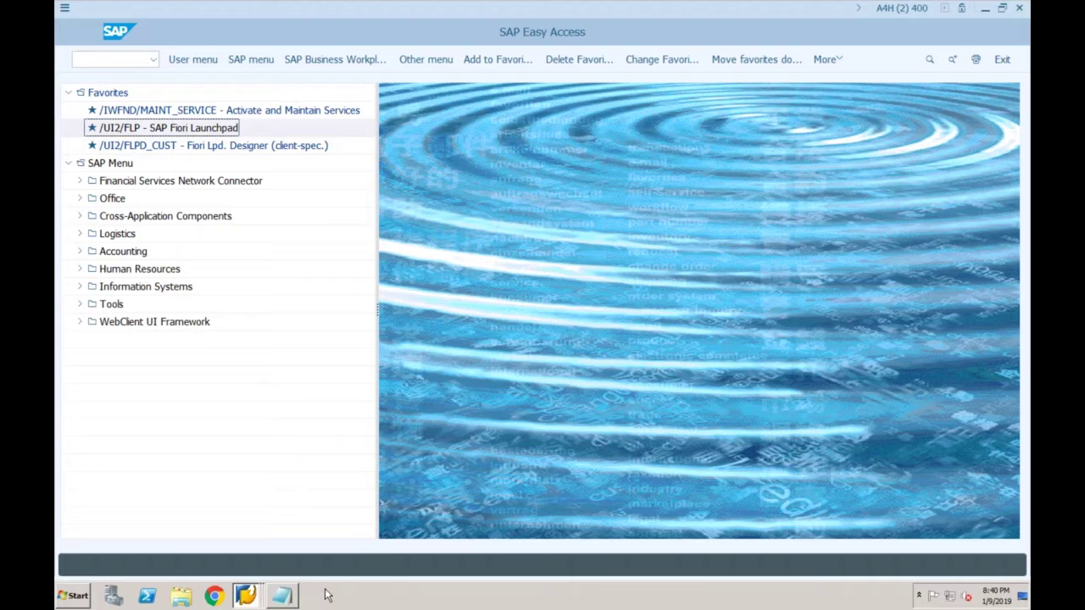
double_click(224, 128)
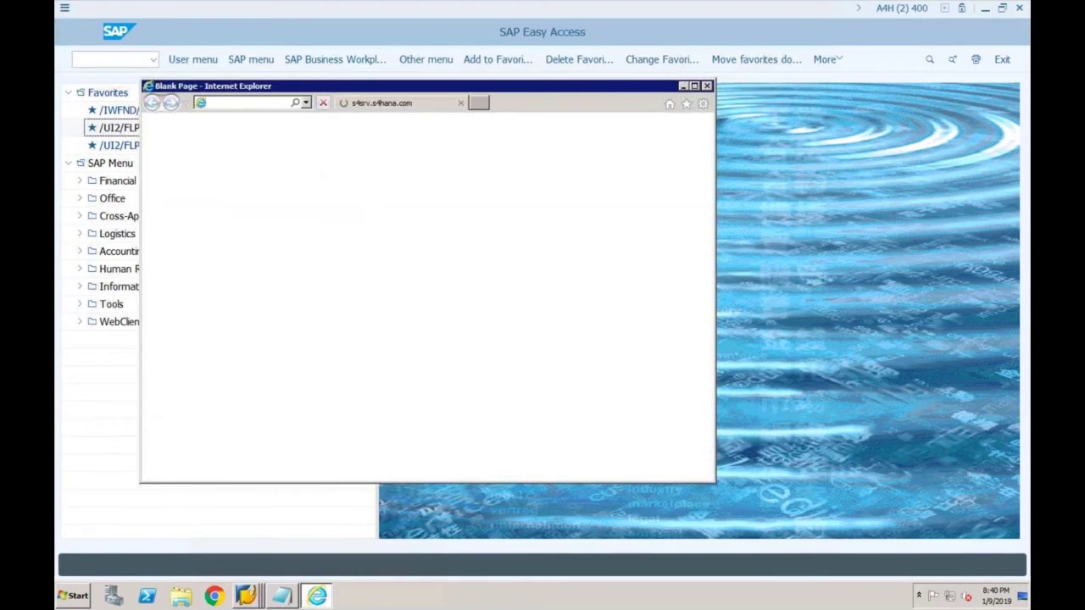
click(319, 597)
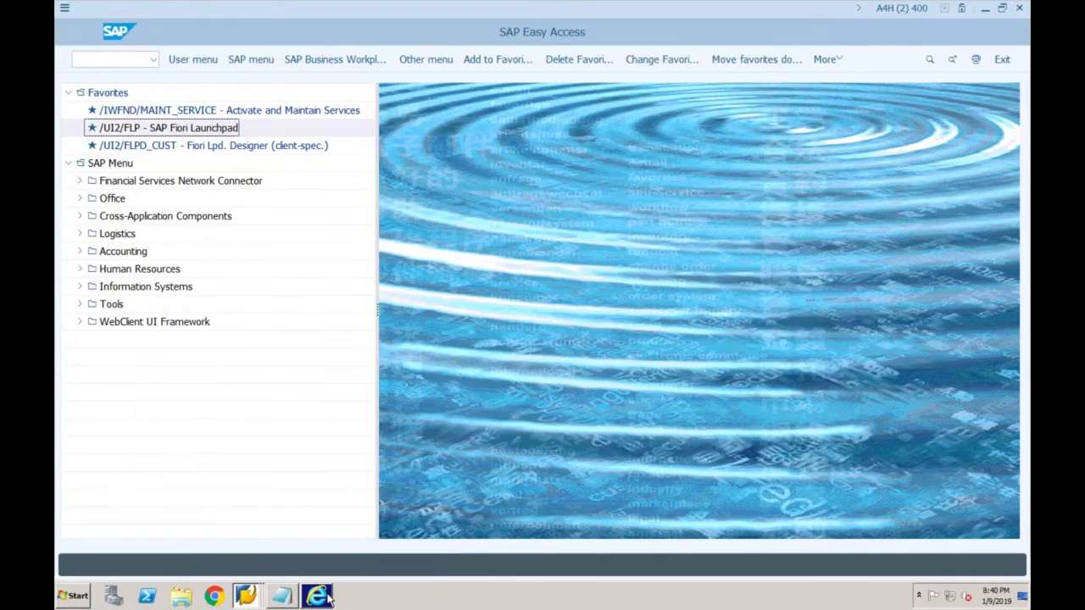
click(328, 598)
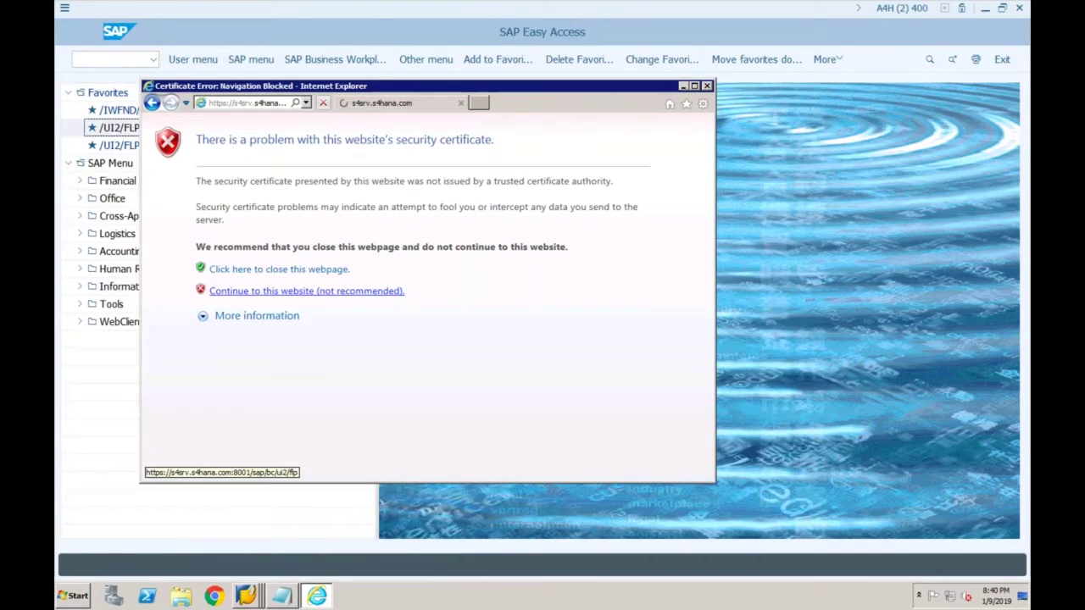
click(306, 290)
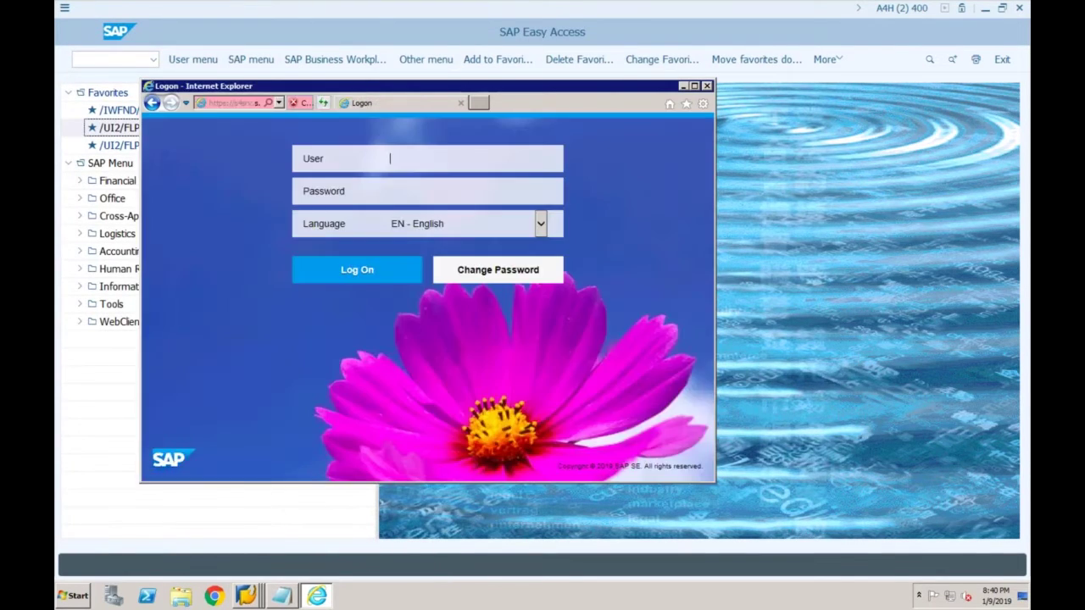
Maximize the logon window and log on to the Fiori Launchpad with the user name and account password.
click(696, 87)
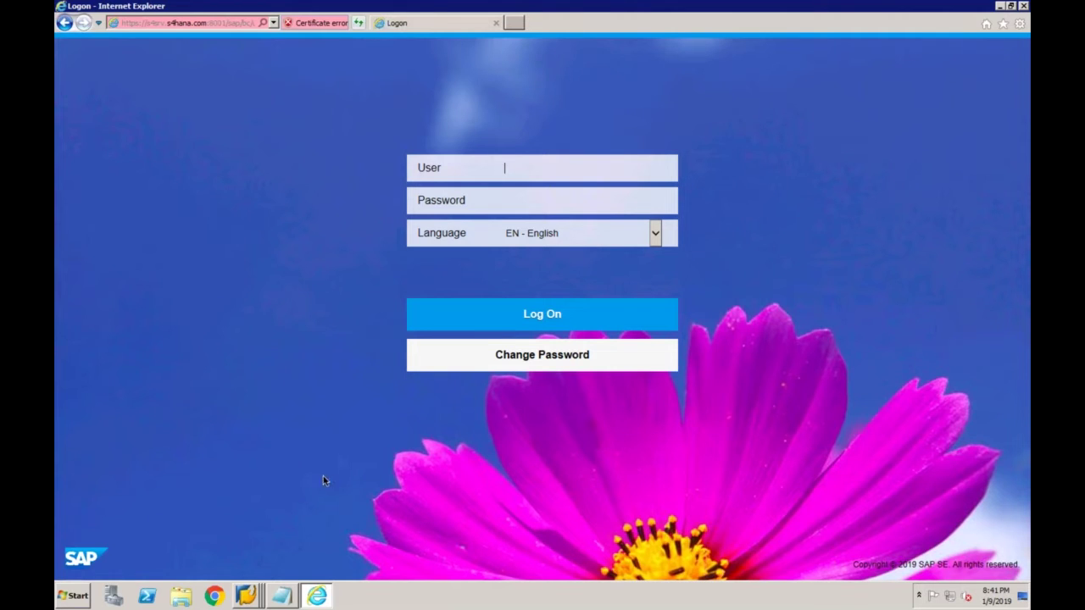
click(247, 596)
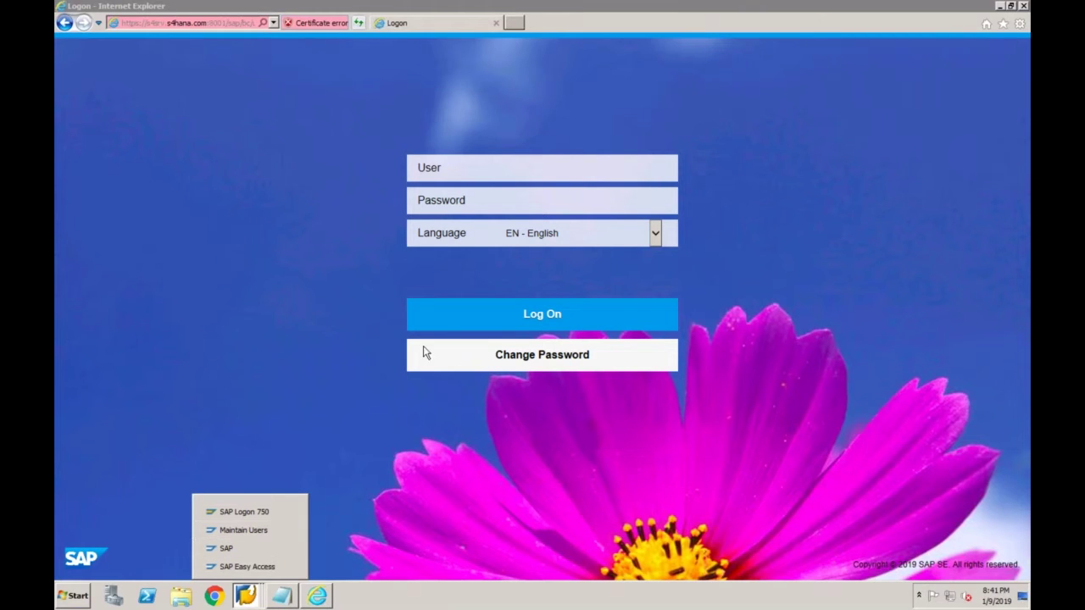
click(494, 176)
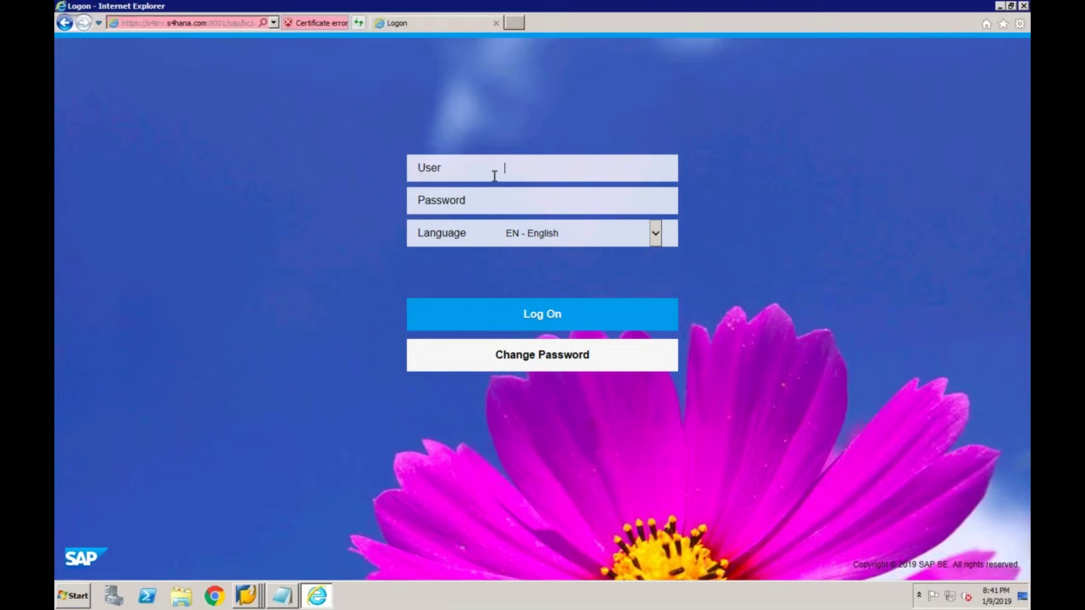
text(softnsol)
key(Tab)
text(********)
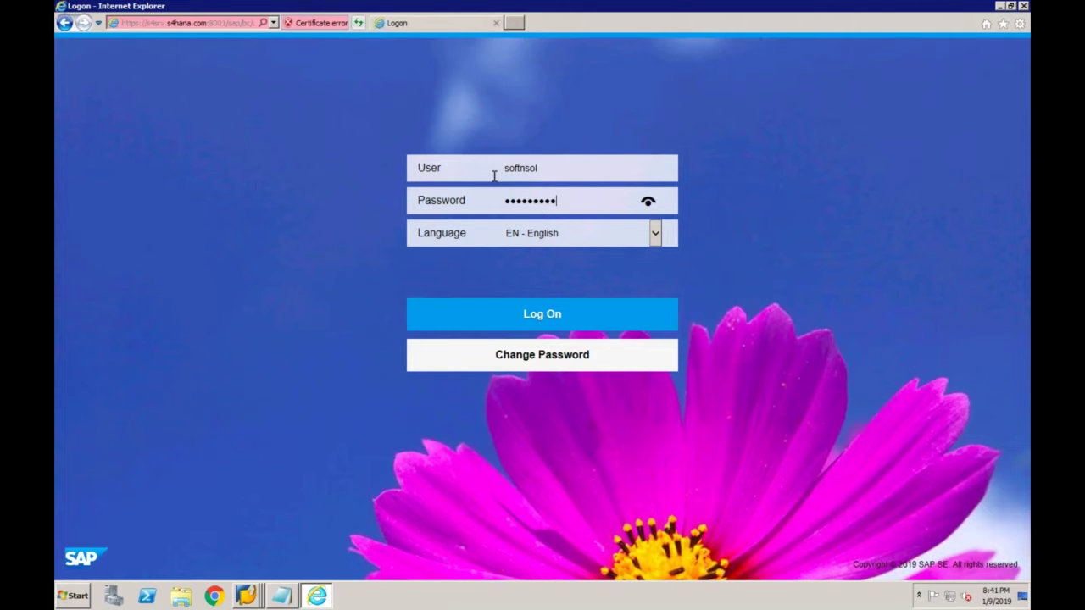
key(Return)
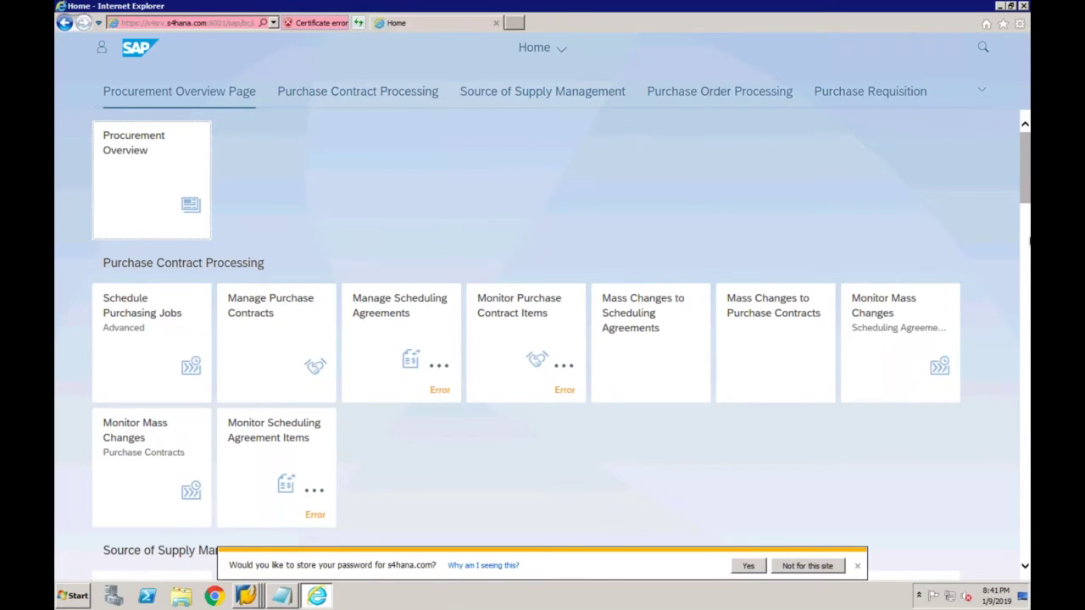
Look through the home page tile groups from Procurement Overview Page to Service Entry Sheet Processing and return to the first group.
click(1025, 242)
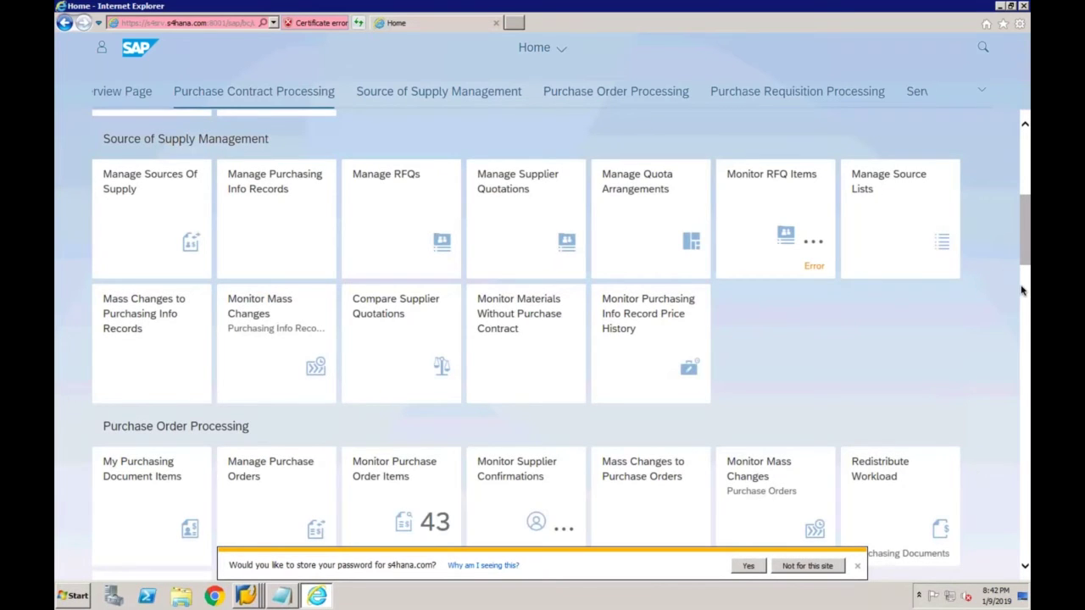
scroll(1021, 290, down, 5)
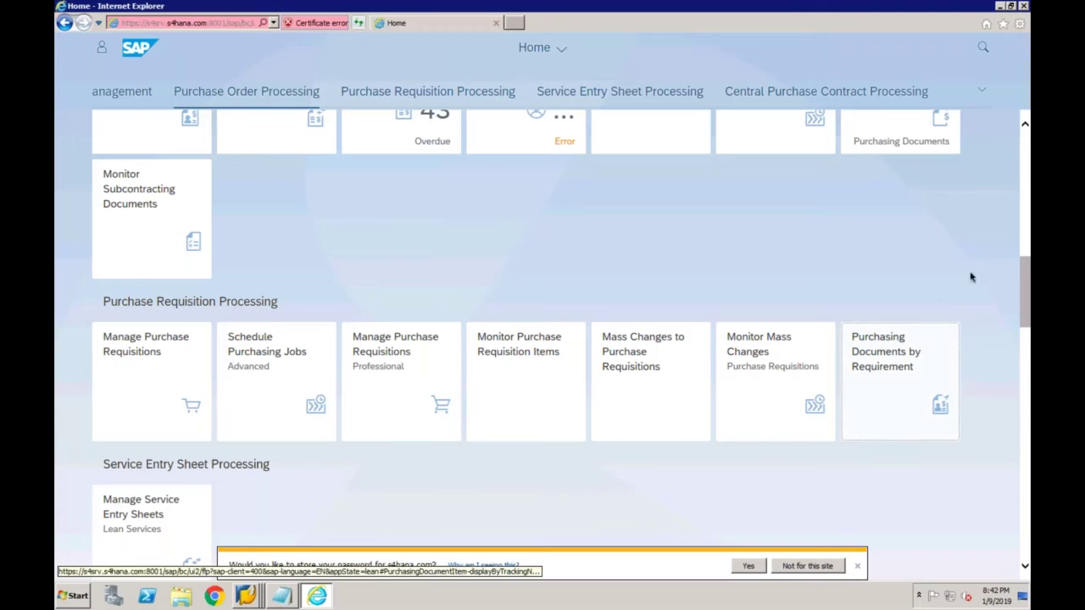
scroll(1024, 206, up, 5)
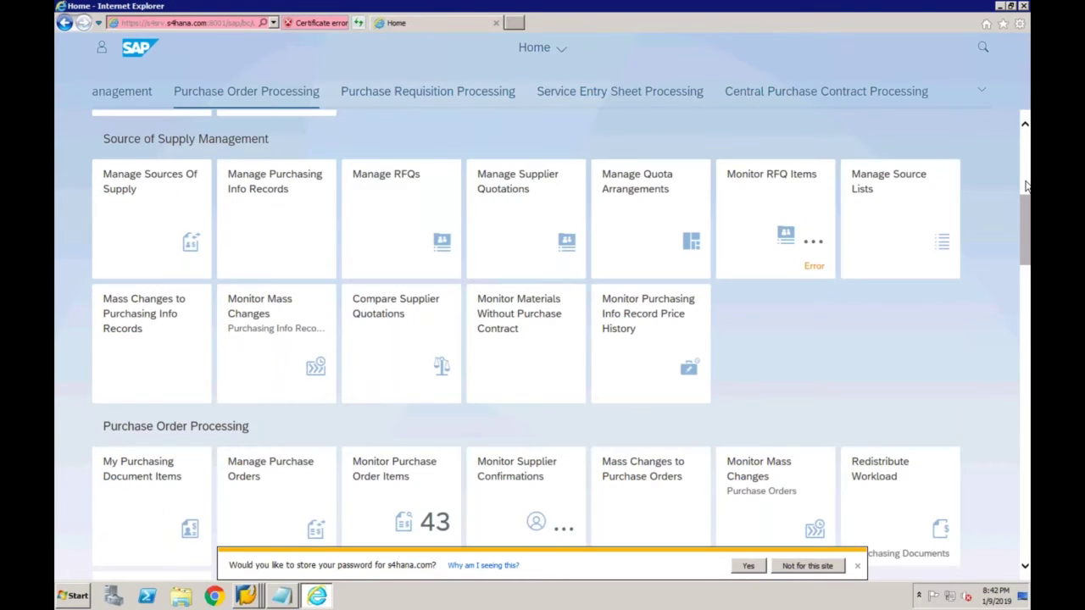
scroll(1024, 188, up, 5)
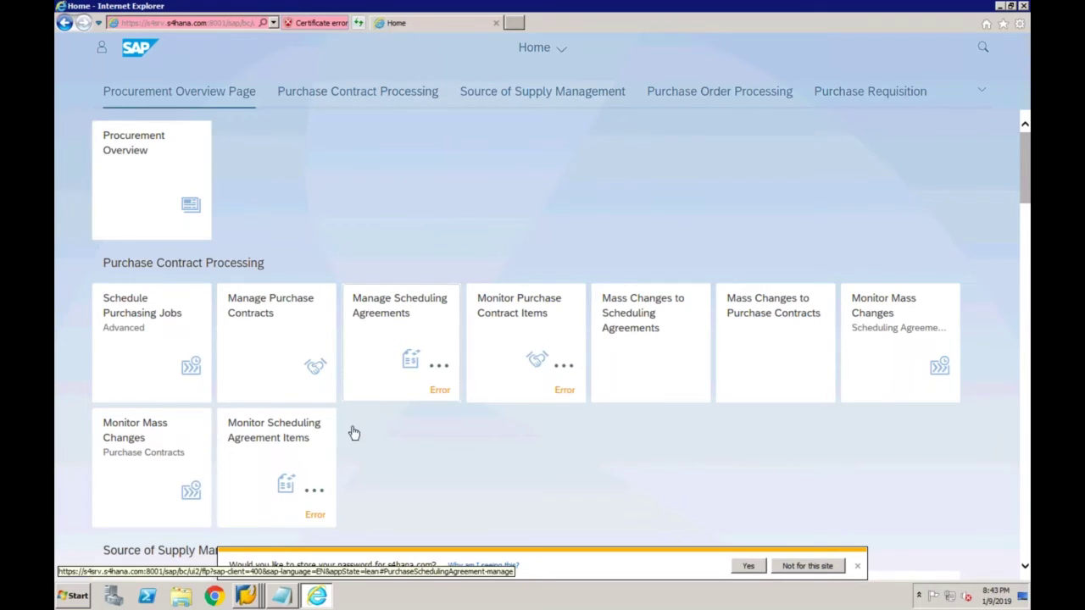
Remove the roles SAP_FND_BCR_MANAGER_T and SAP_MDG_BCR_APPROVER_T from the user in Maintain Users and save the change.
click(246, 596)
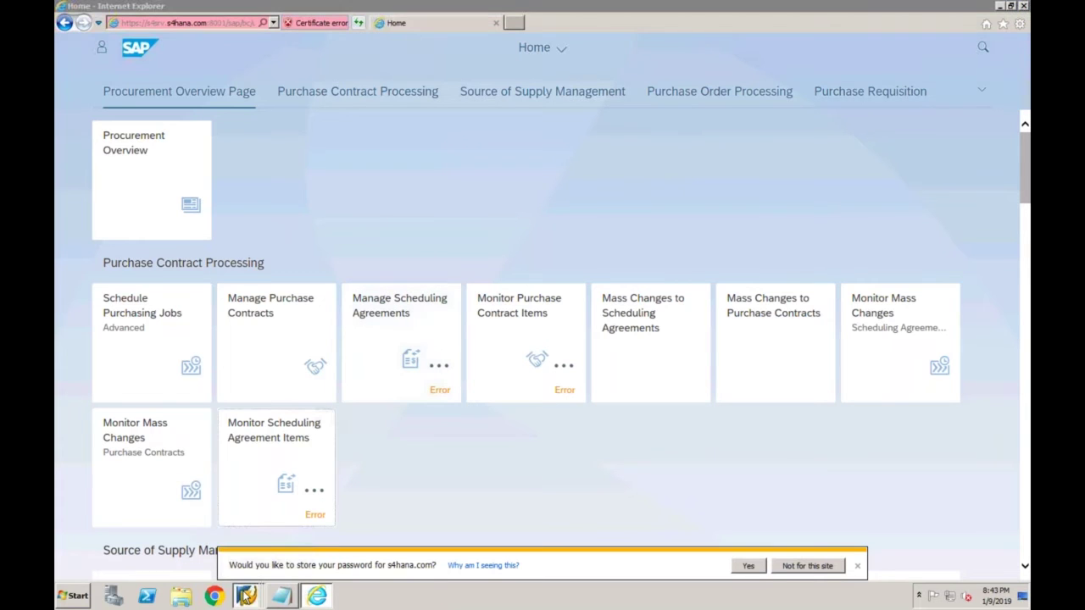
click(246, 595)
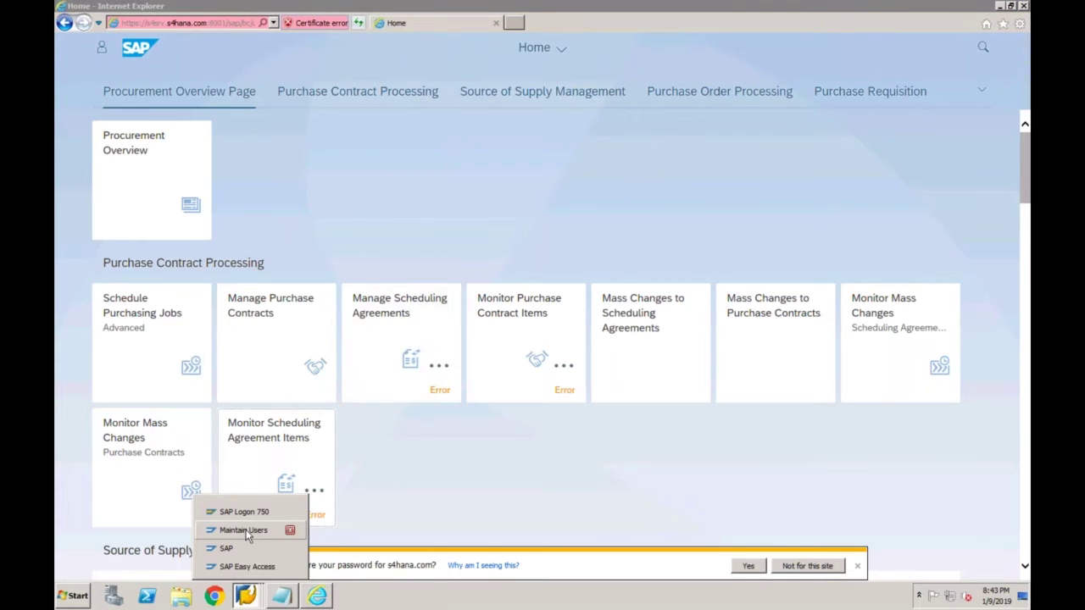
click(244, 530)
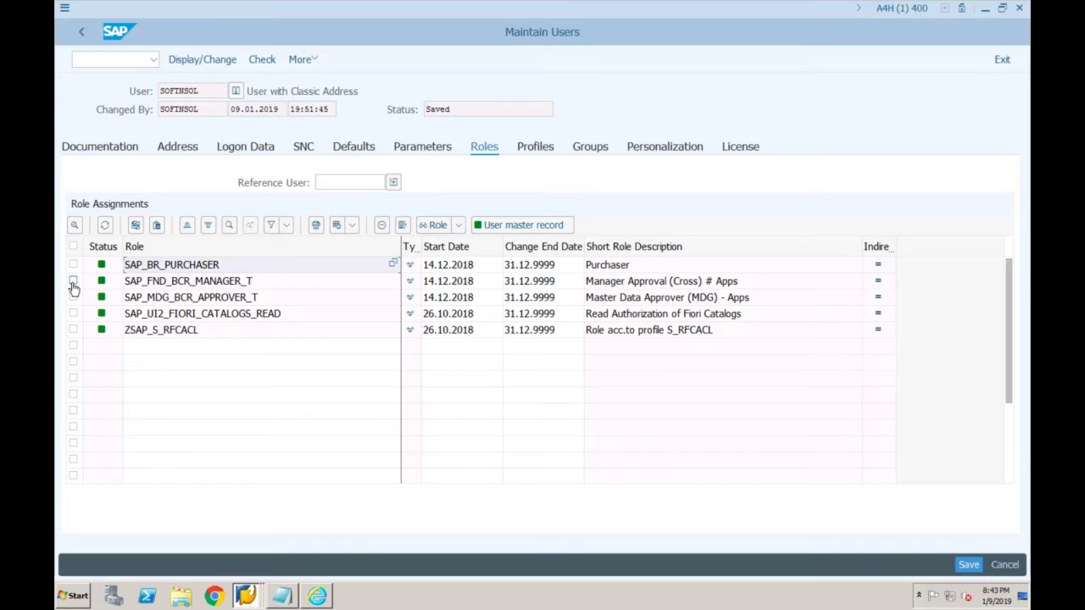
click(73, 284)
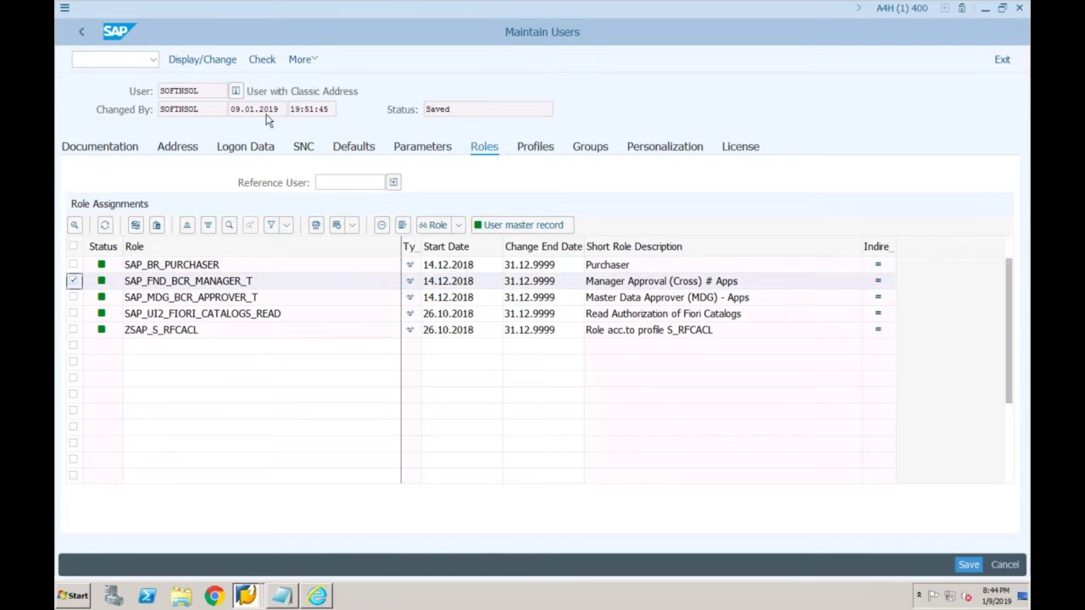
click(203, 60)
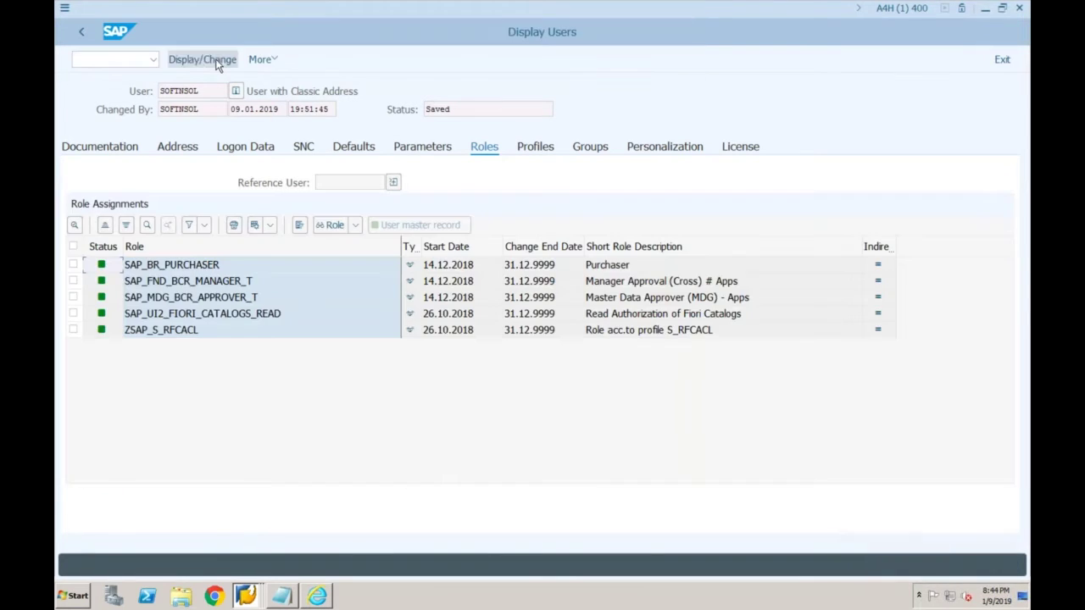
click(74, 282)
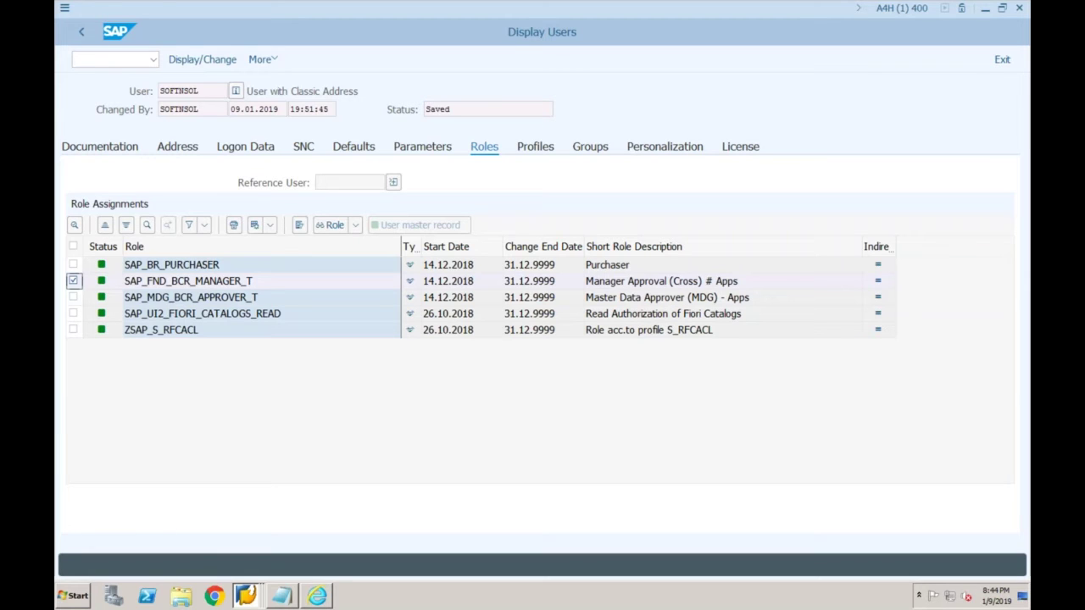
click(204, 58)
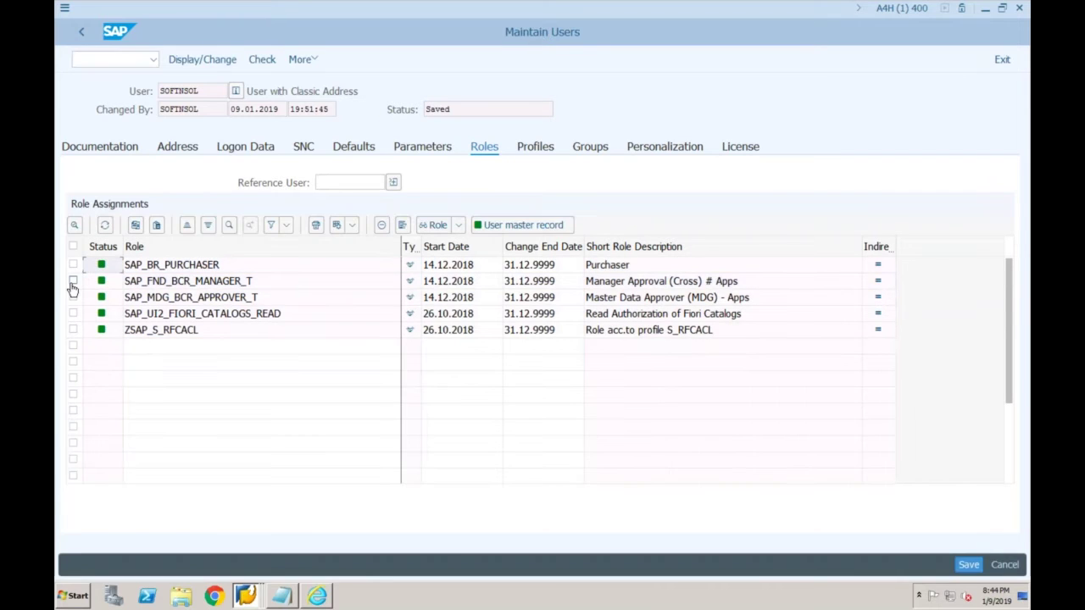
click(156, 225)
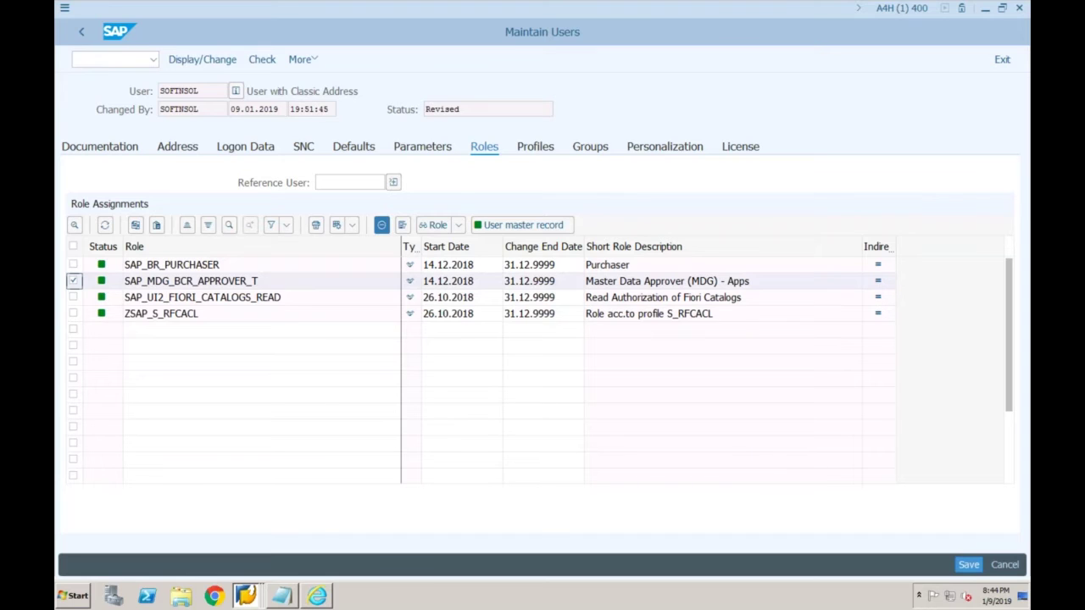
click(382, 224)
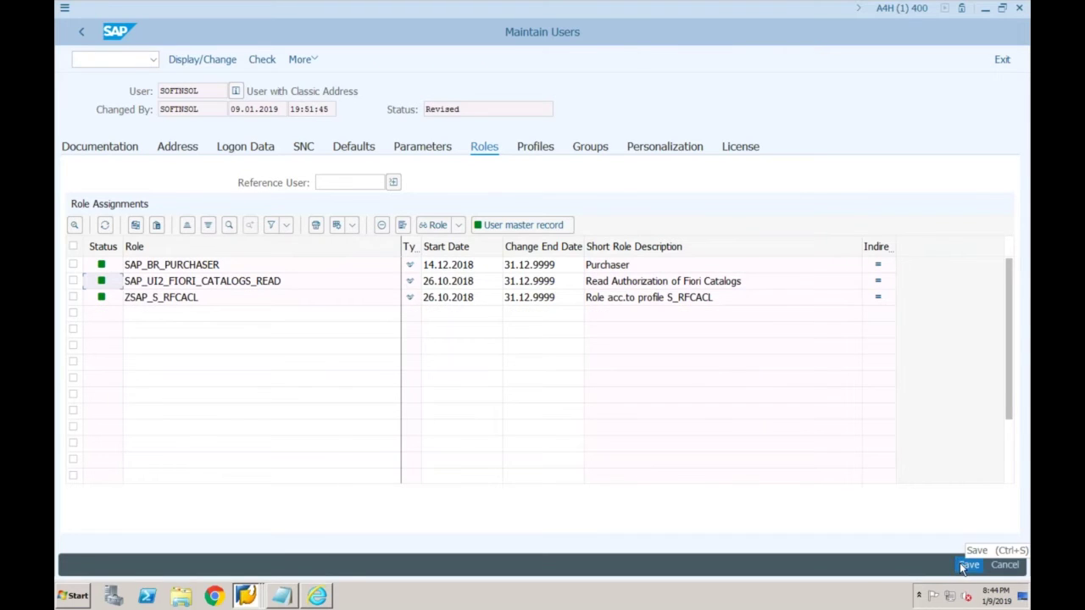
click(964, 566)
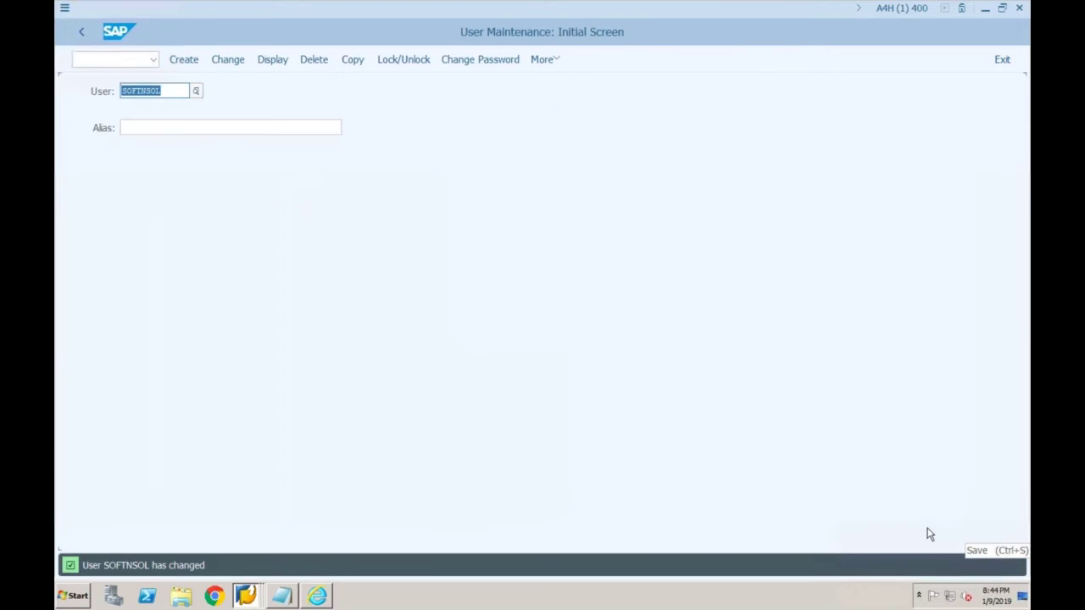
Reload the Fiori home page in Internet Explorer, and display the user's role assignments in SAP GUI.
click(317, 597)
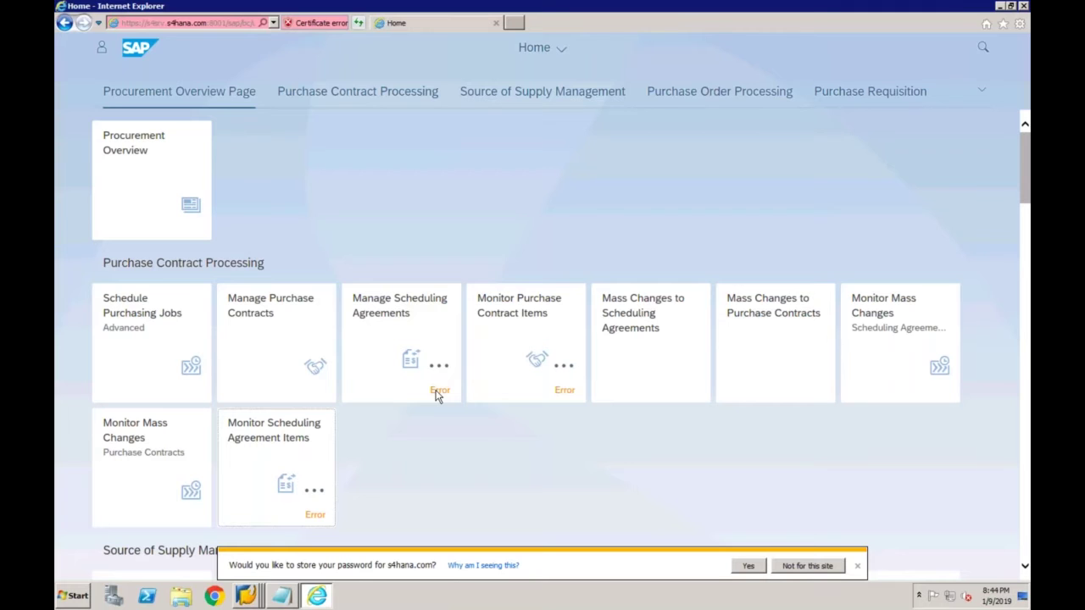
click(359, 24)
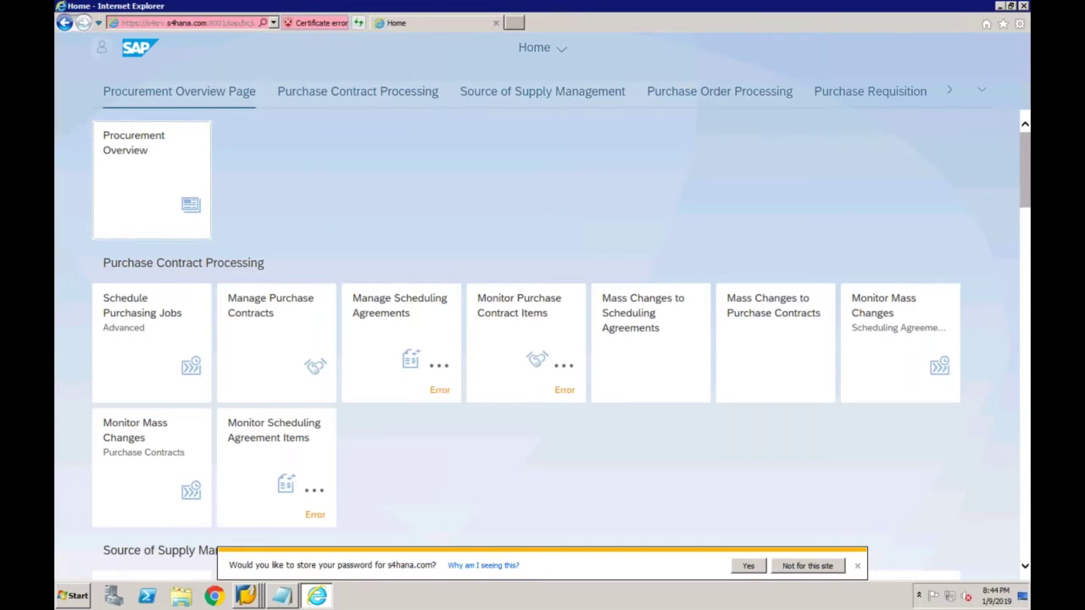
click(247, 595)
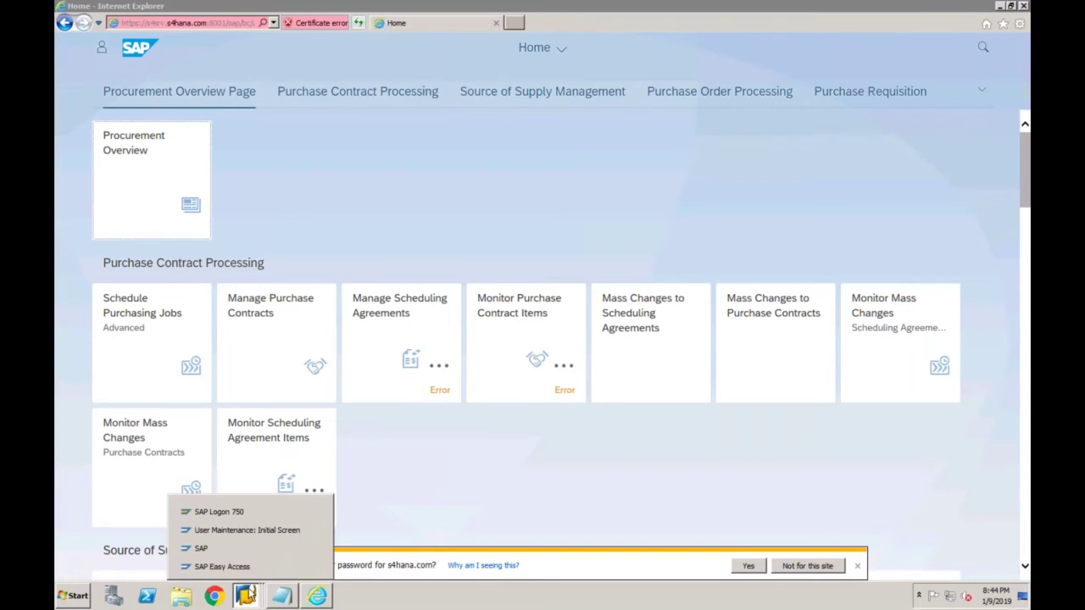
click(243, 530)
click(273, 61)
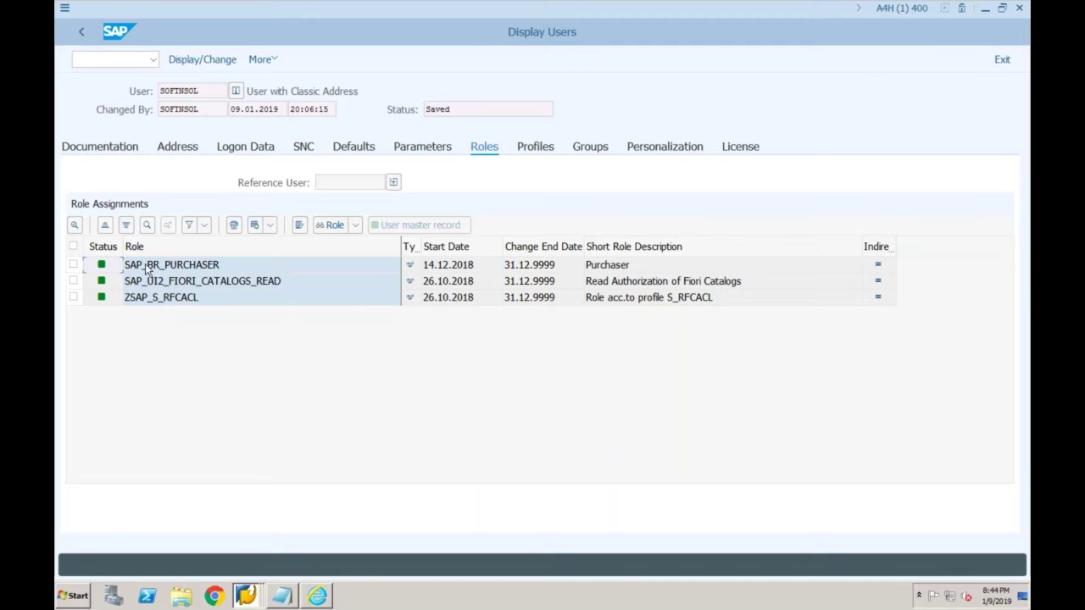
Compare the tiles on the Fiori home page with the roles assigned to the user in SAP GUI.
click(327, 579)
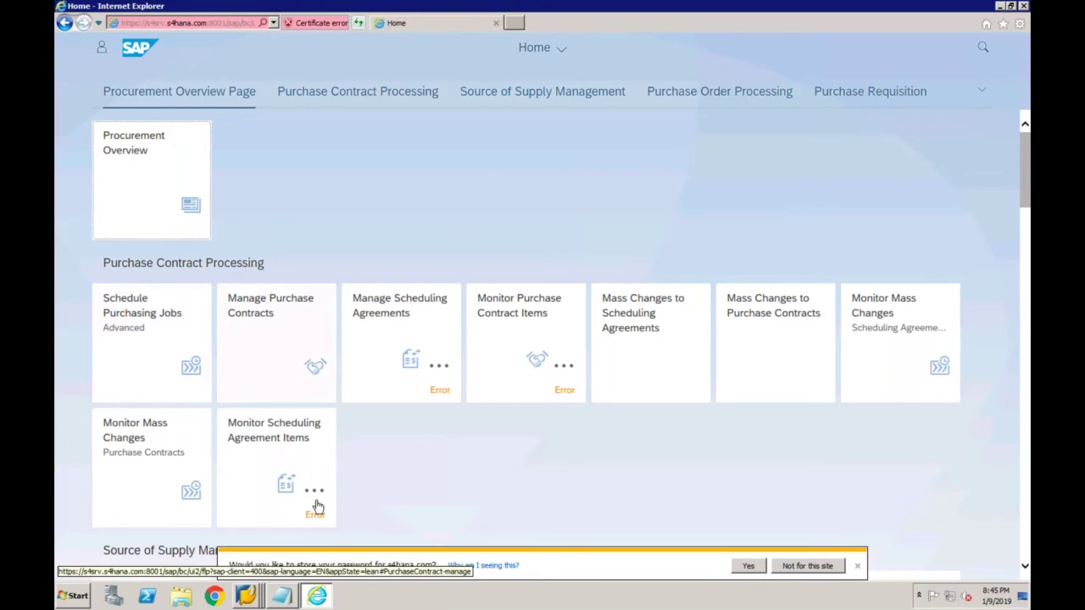
click(246, 596)
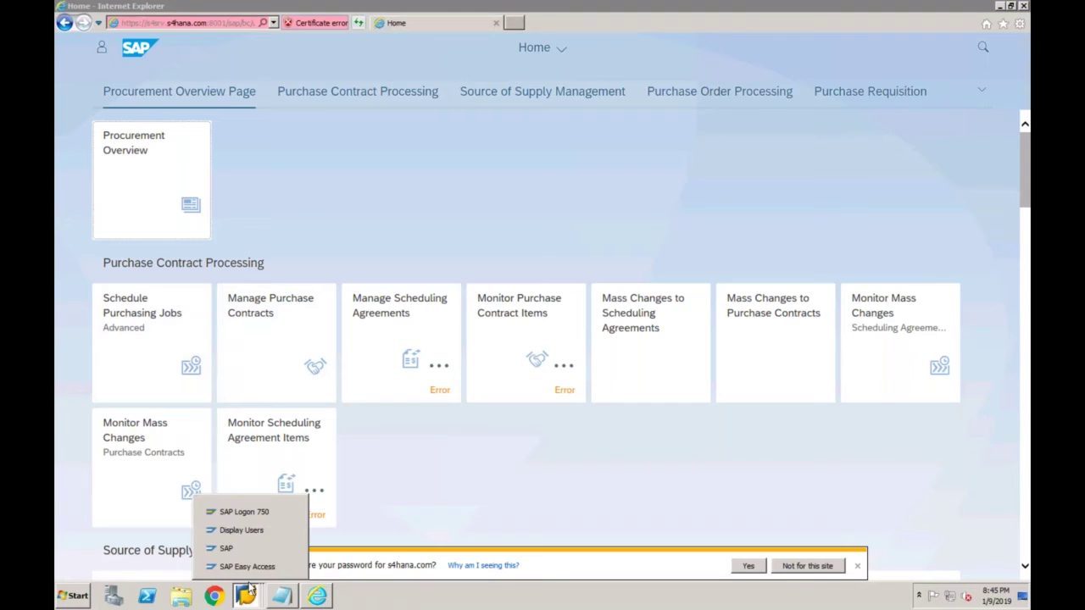
click(252, 531)
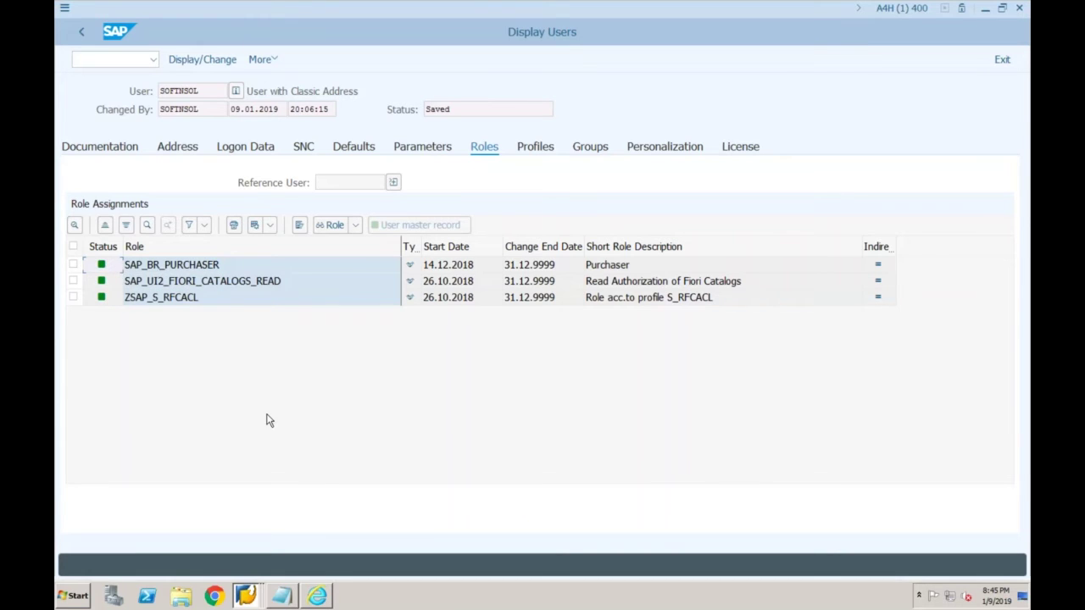
click(318, 598)
click(246, 596)
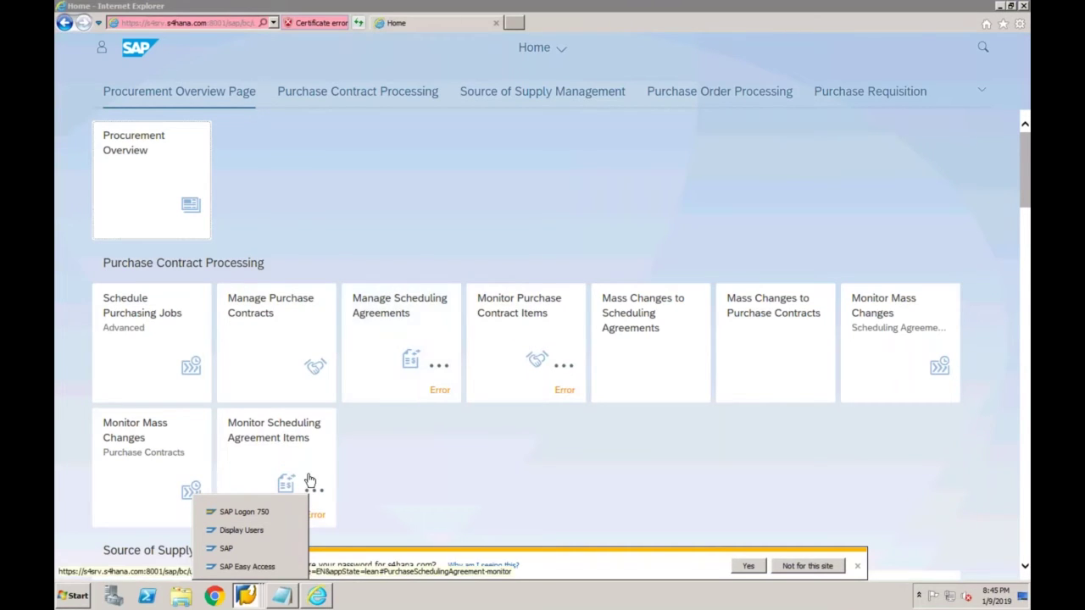
Display the SAP_BR_PURCHASER role from the user's assignments and select Purchasing - Contract Management in its role menu.
click(241, 529)
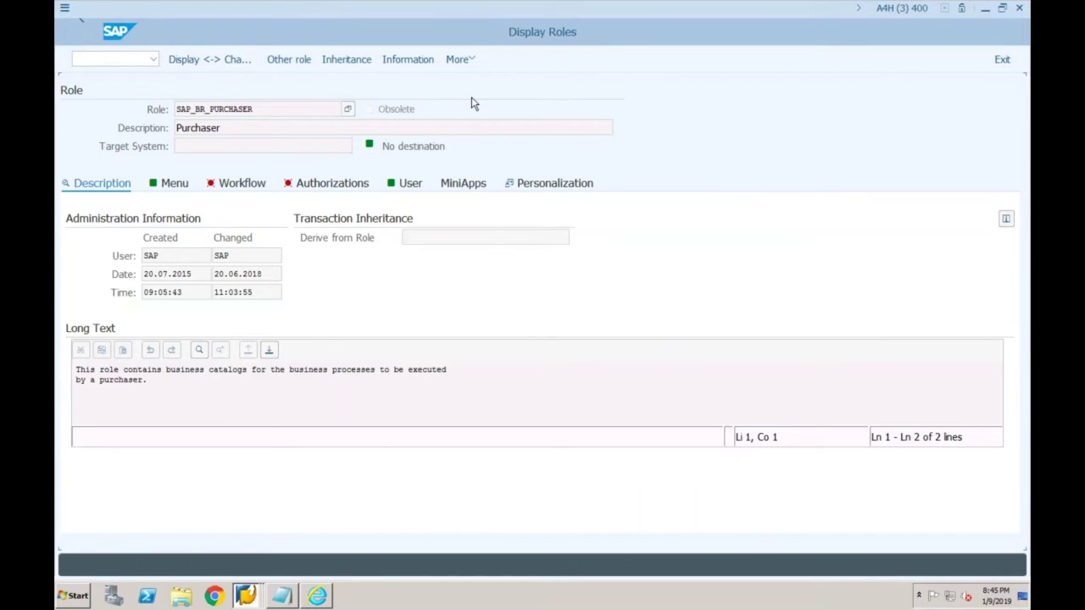
click(174, 185)
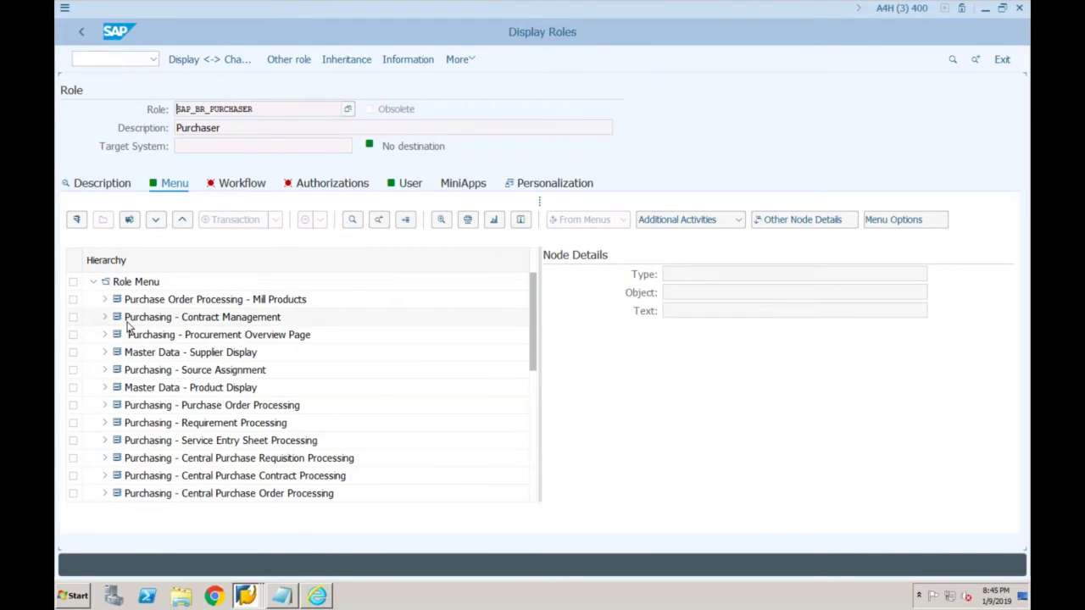
click(174, 319)
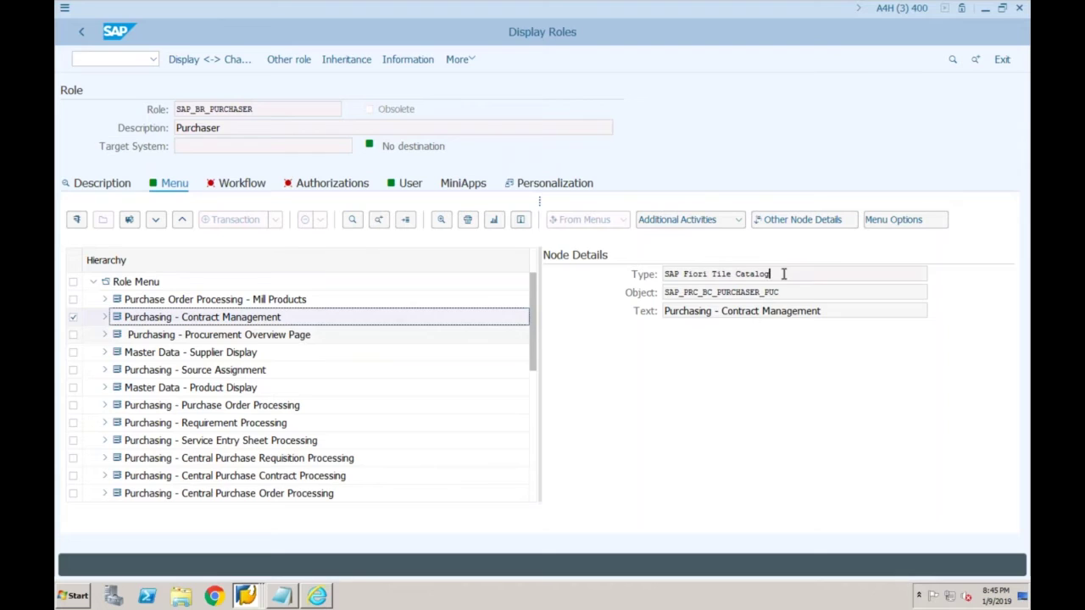
Examine the type and object name in the node details of the Purchasing - Contract Management entry.
drag(783, 274, 668, 278)
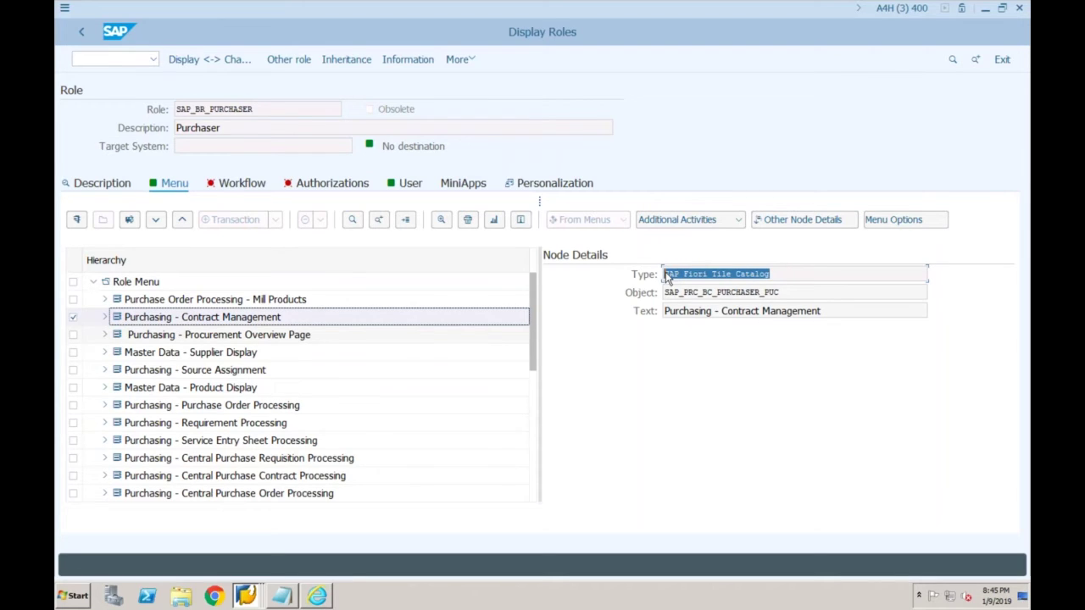
click(685, 273)
drag(768, 274, 662, 272)
drag(778, 292, 664, 293)
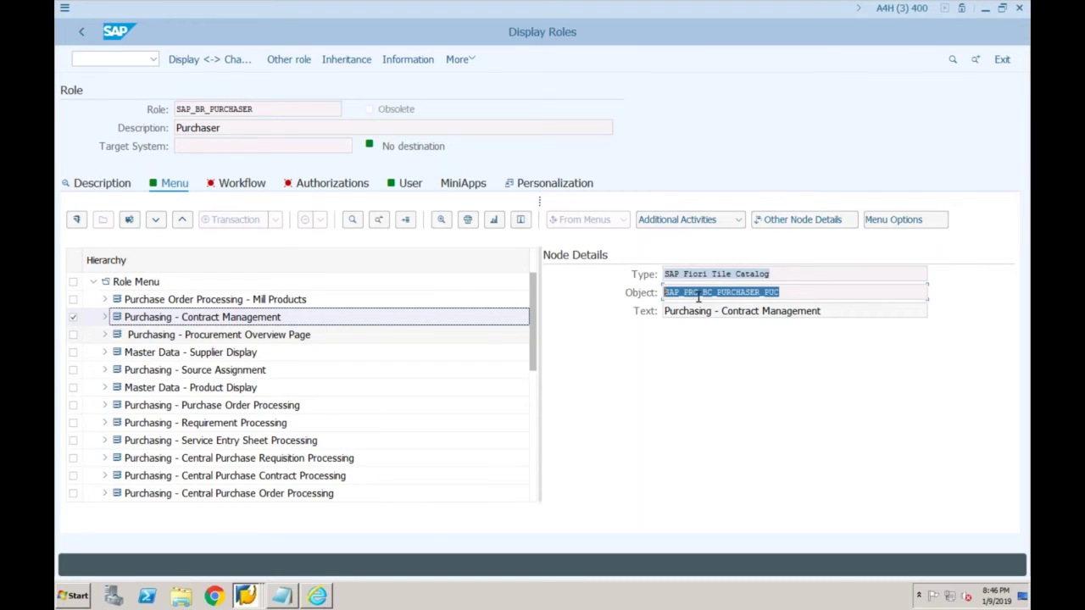
click(699, 296)
drag(785, 292, 664, 293)
click(787, 293)
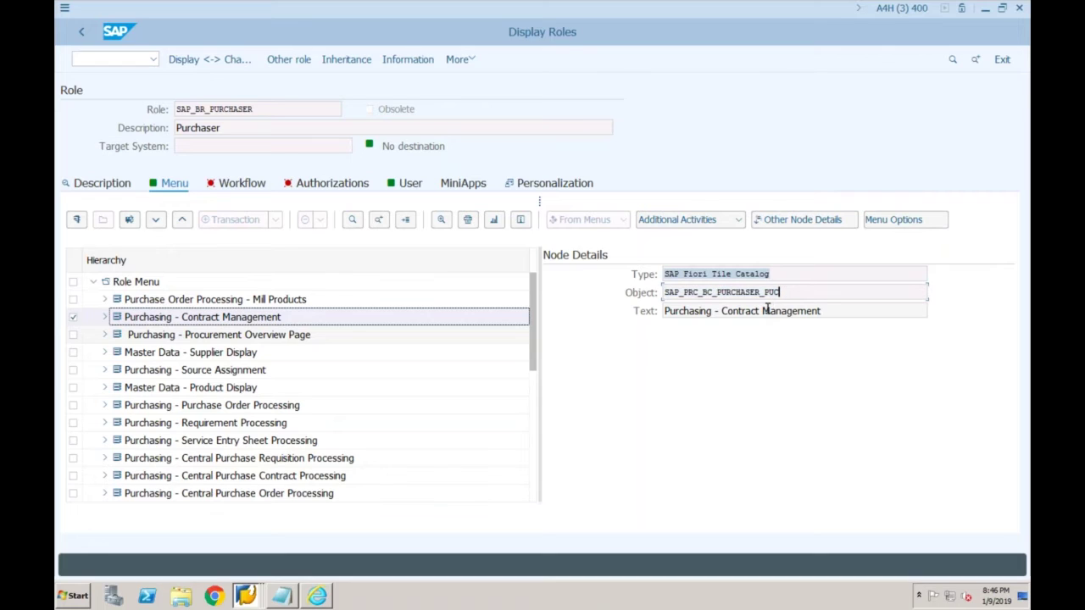
drag(780, 293, 655, 294)
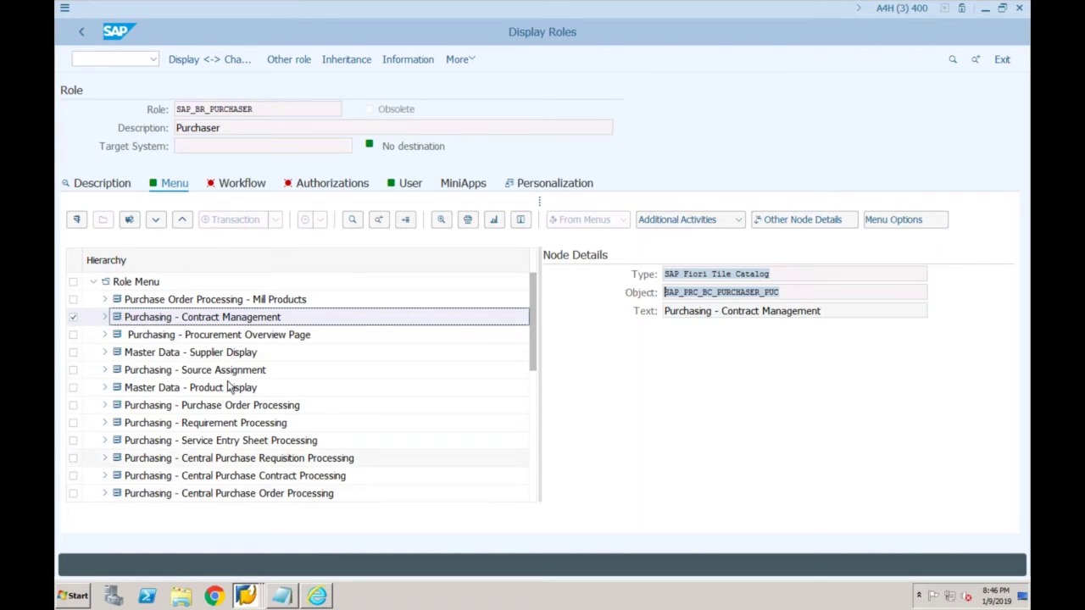
Start the client-specific Fiori Launchpad Designer from the SAP Easy Access favorites in a new GUI session, and maximize its Internet Explorer window.
click(66, 10)
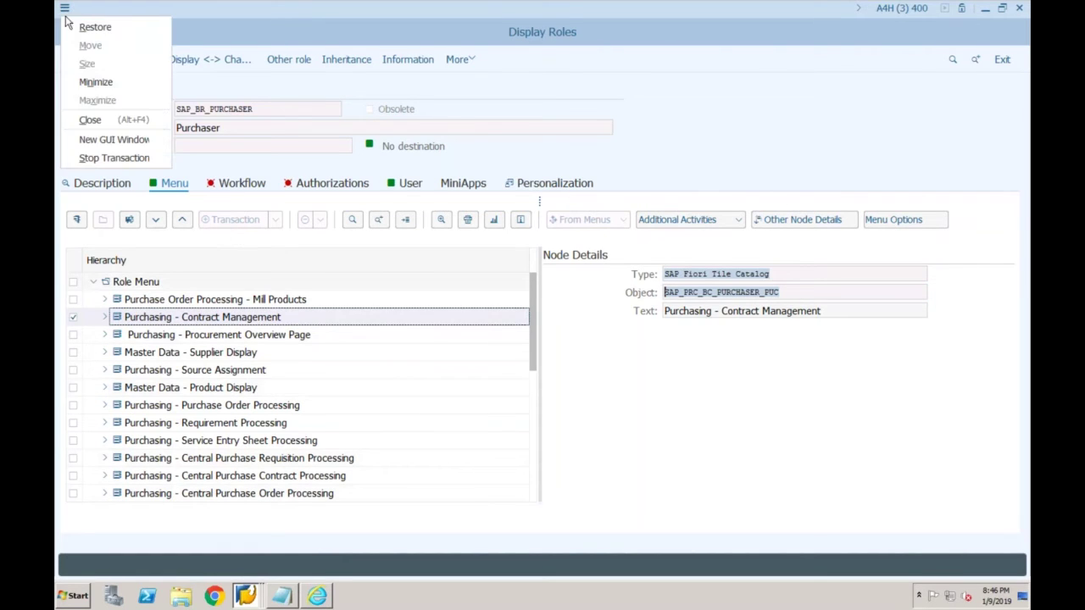
click(87, 140)
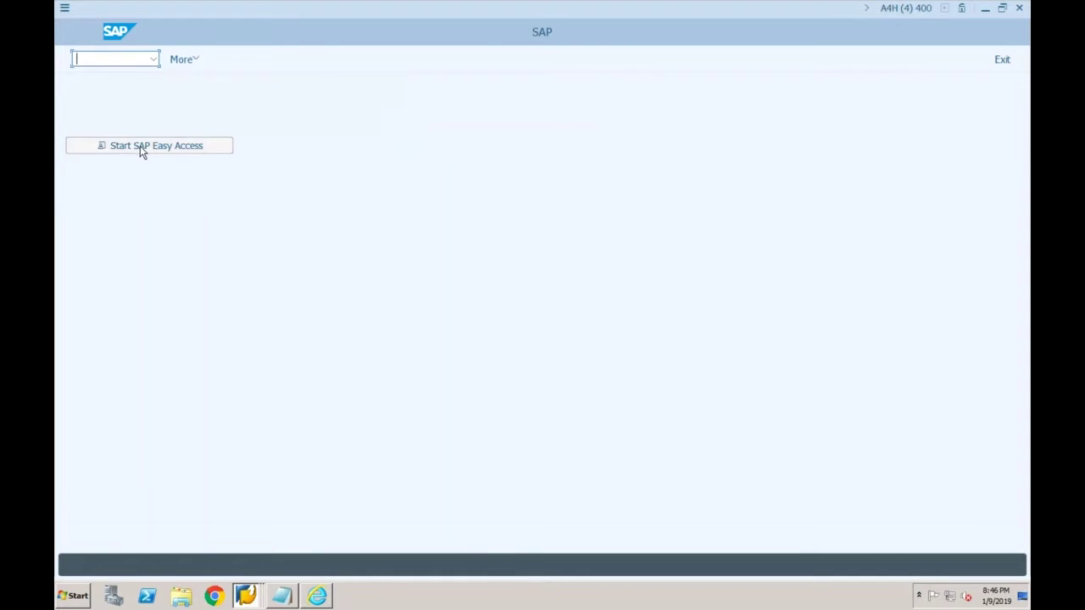
click(140, 146)
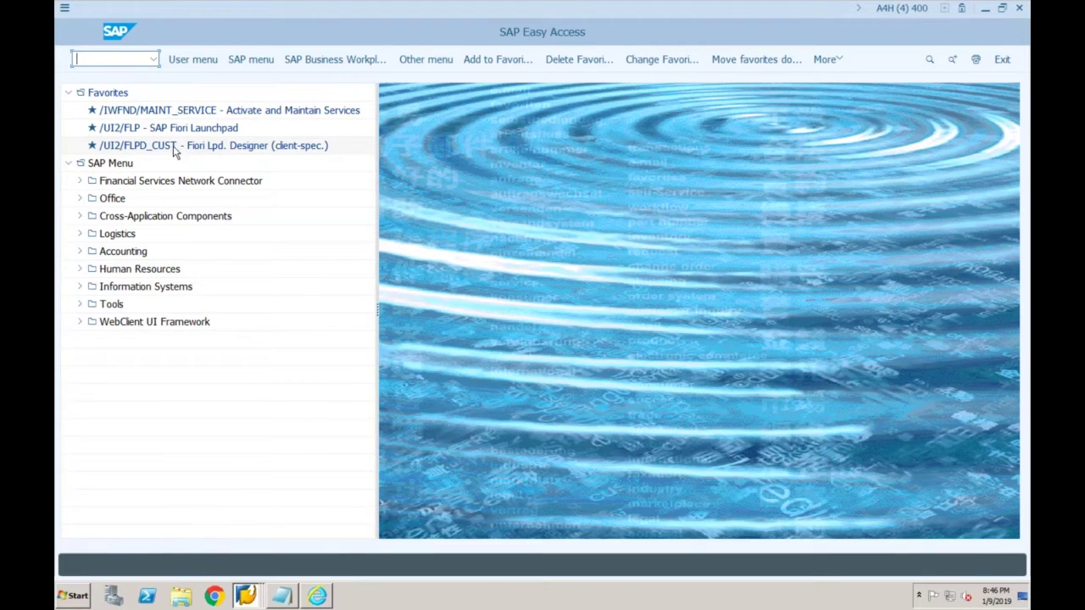
double_click(175, 148)
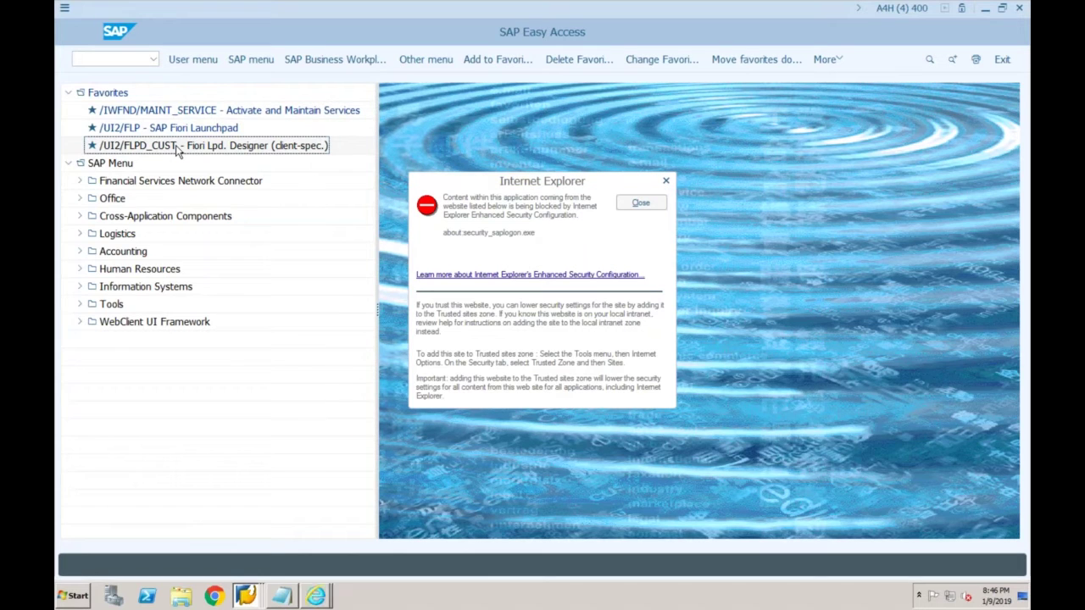
click(637, 203)
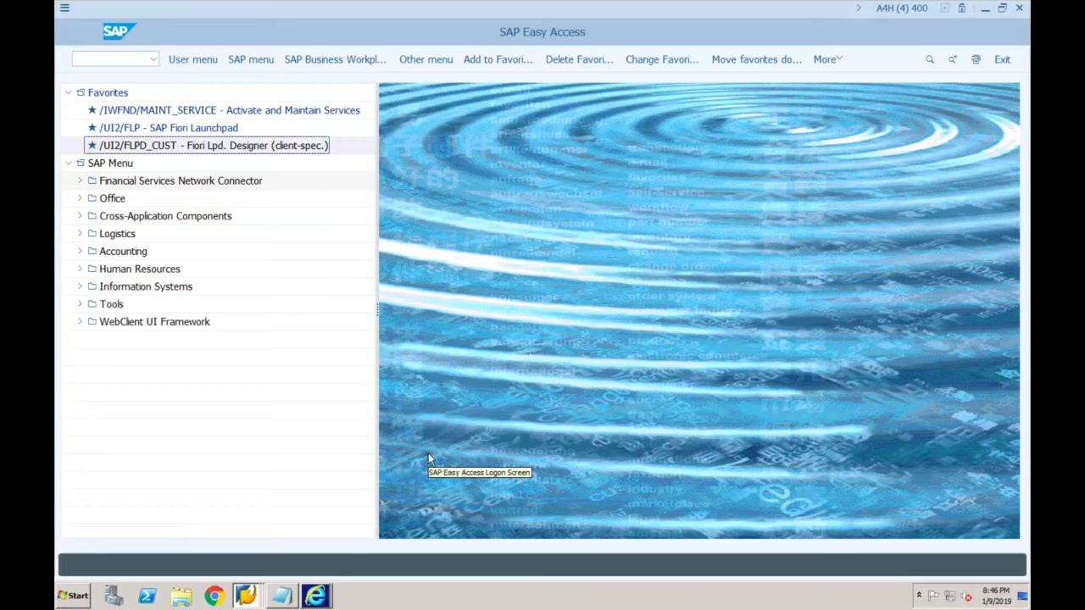
click(322, 596)
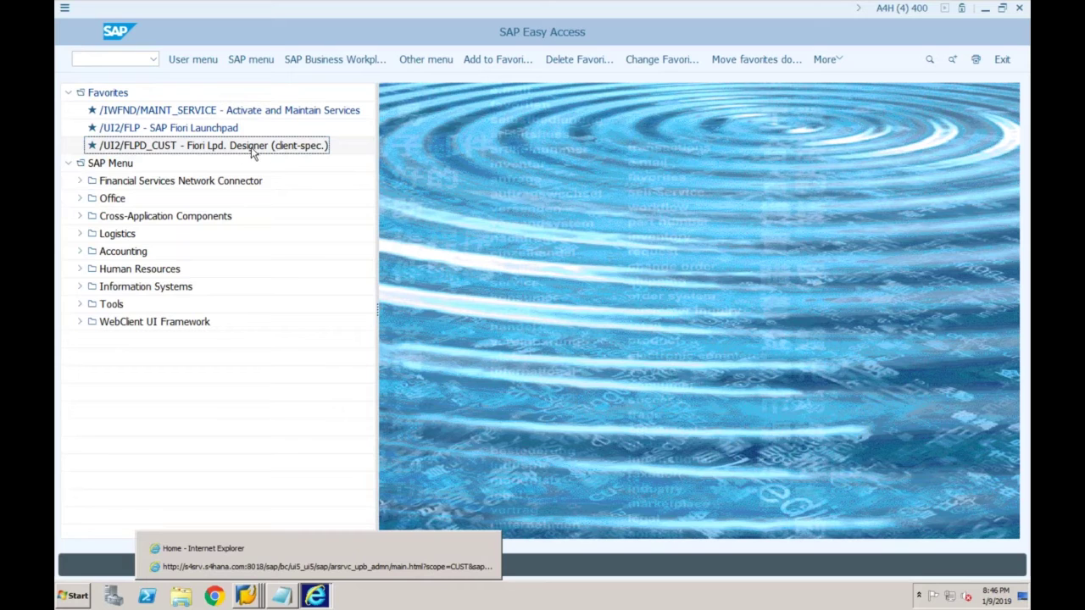
click(288, 566)
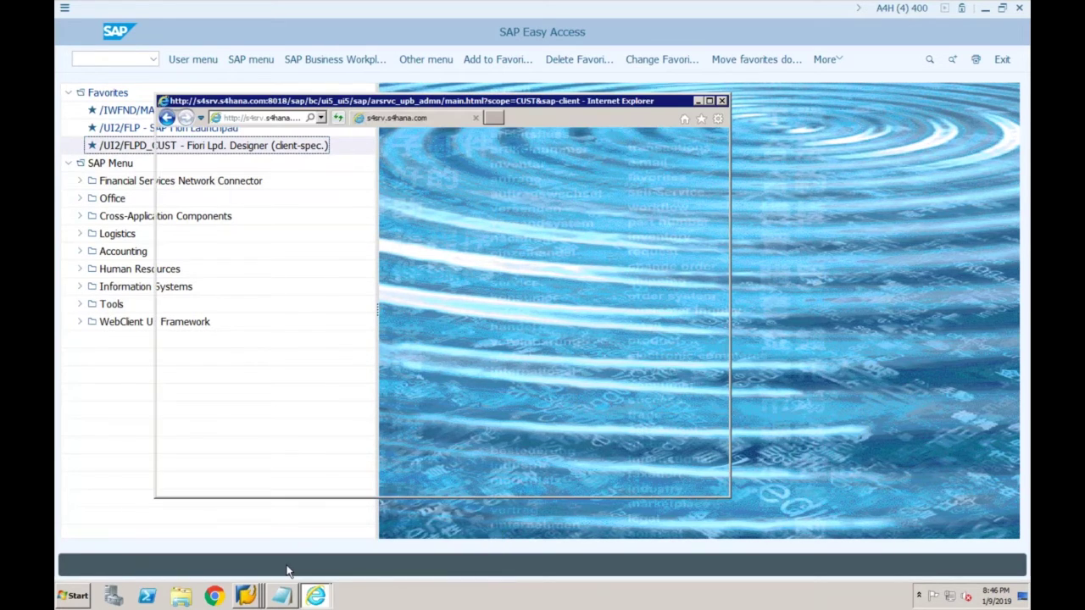
double_click(570, 101)
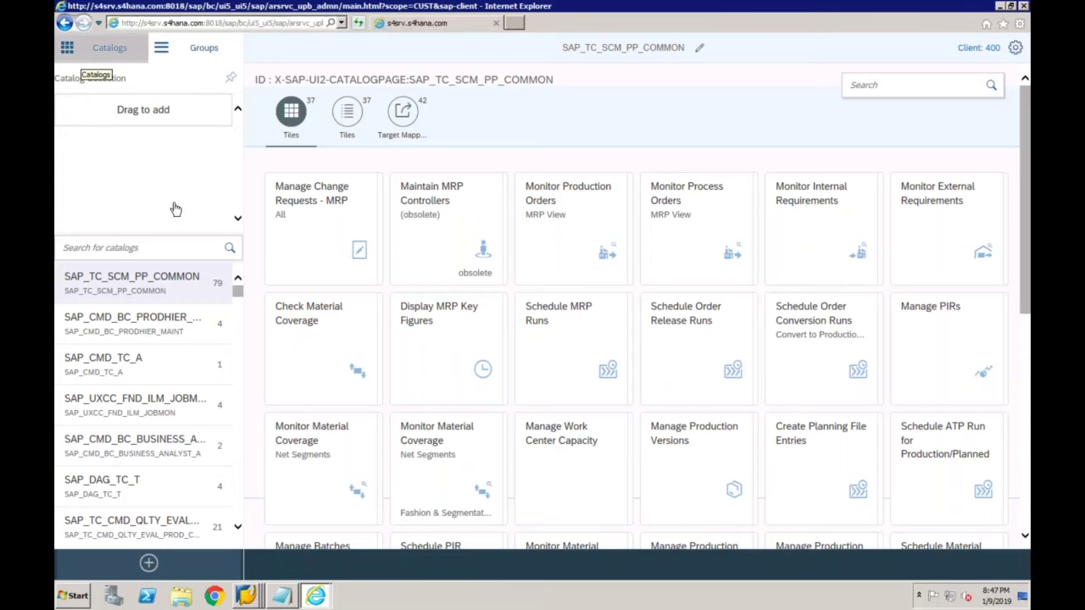
Return to the Display Roles window in SAP GUI and copy the Purchasing - Contract Management catalog's object name, SAP_PRC_BC_PURCHASER_PUC.
click(247, 596)
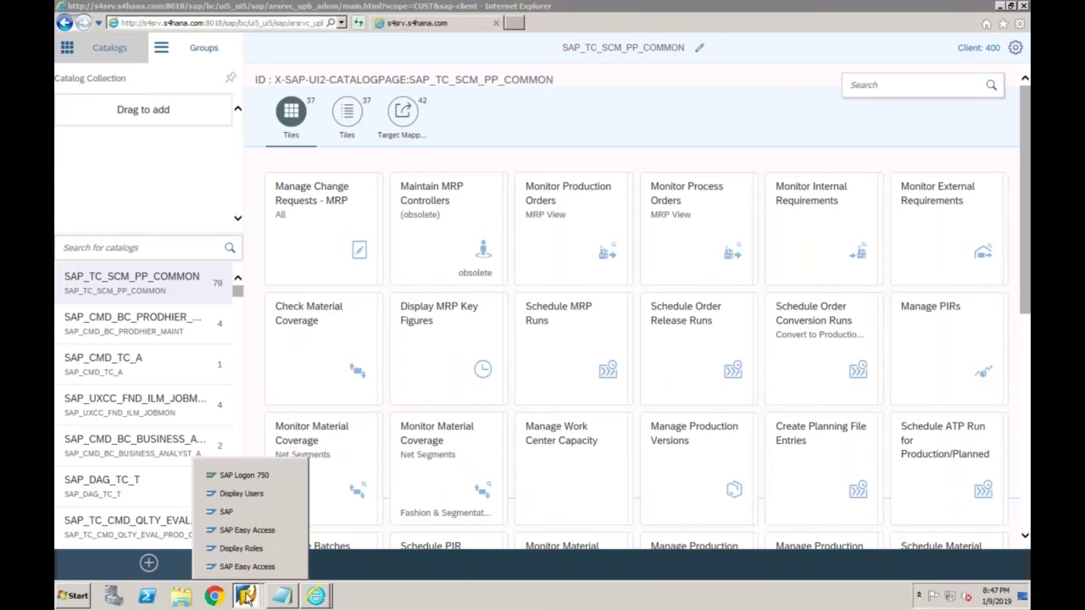
click(242, 548)
drag(780, 292, 660, 292)
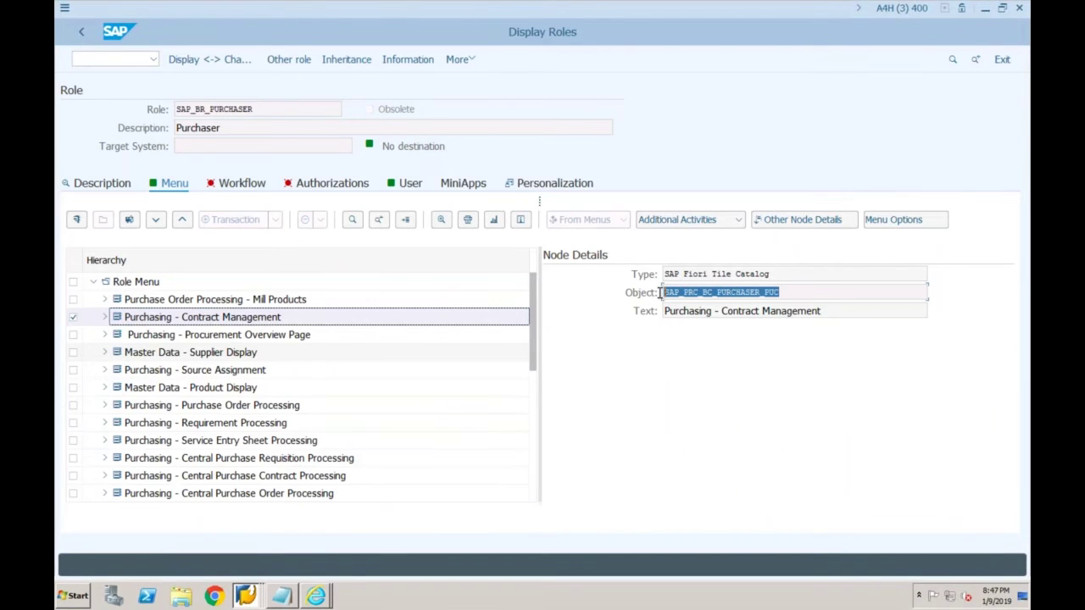
key(ctrl+c)
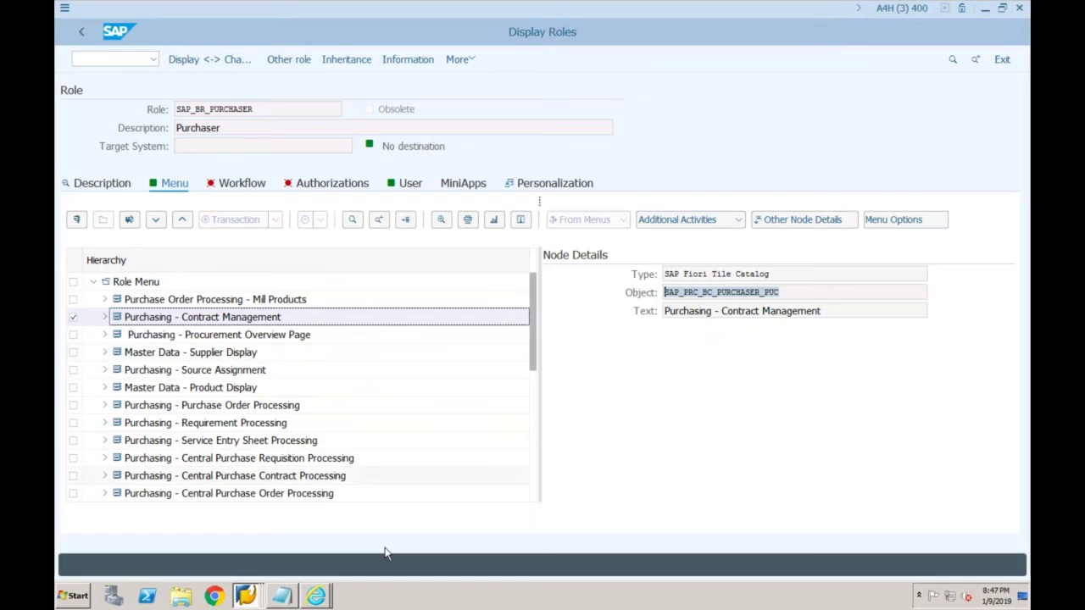
Search the Launchpad Designer's catalogs for SAP_PRC_BC_PURCHASER_PUC and display the Purchasing - Contract Management catalog.
click(315, 596)
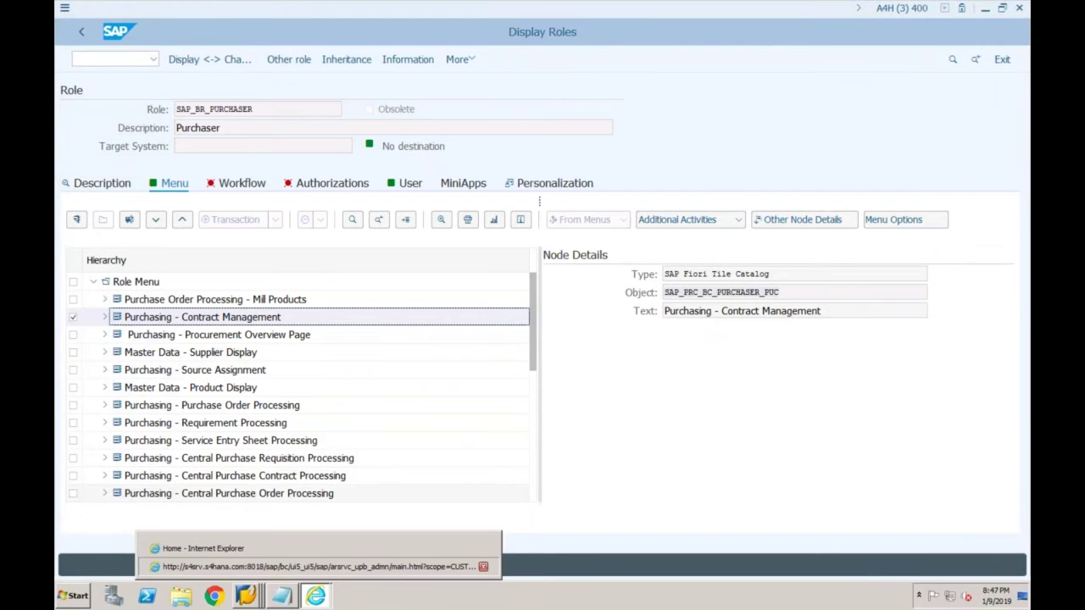
click(314, 566)
click(132, 245)
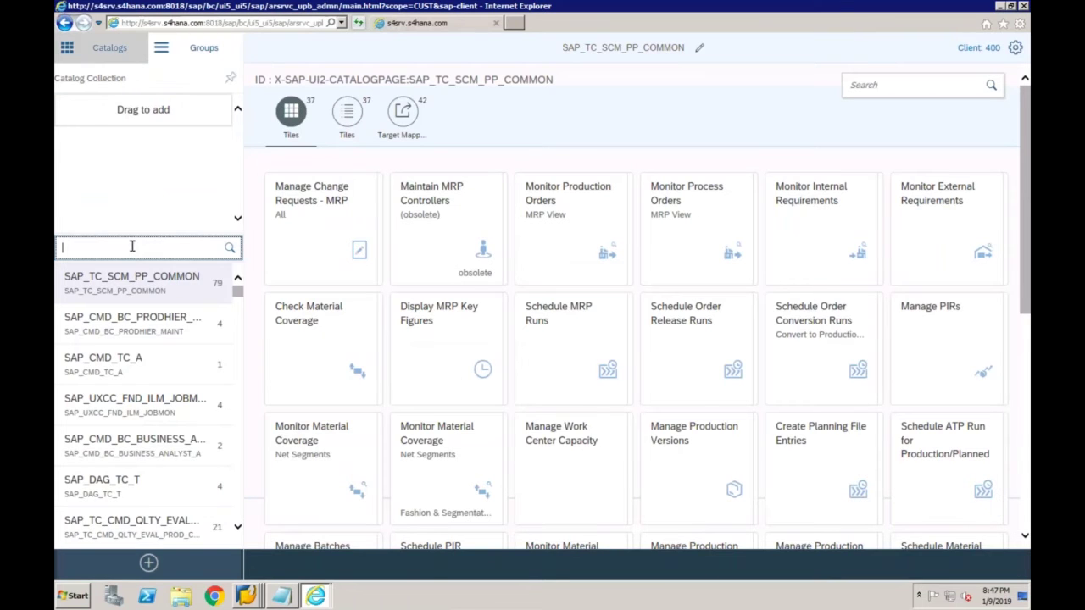
key(ctrl+v)
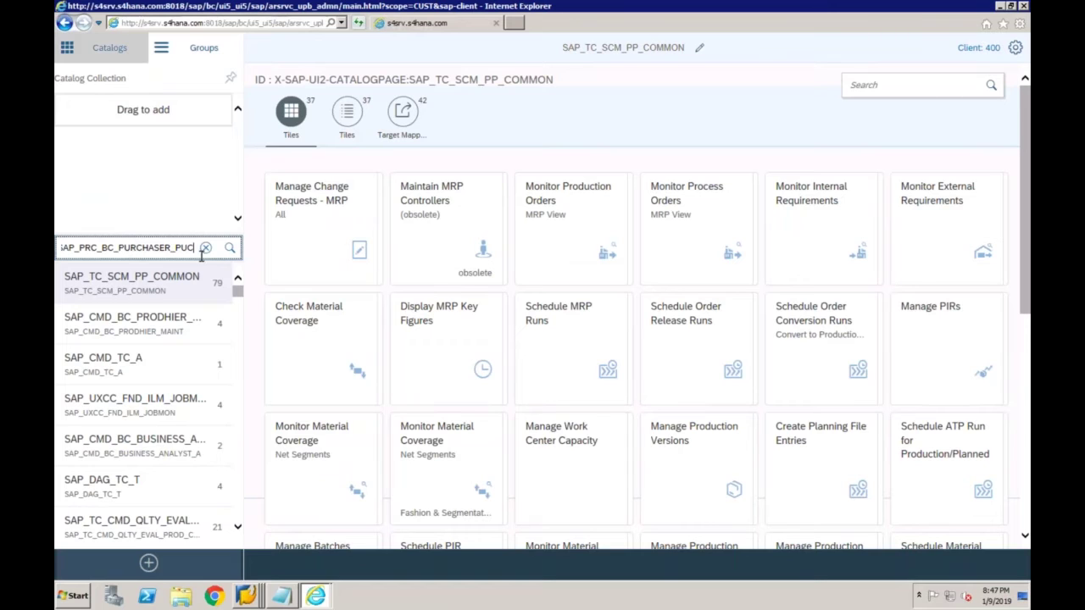
click(229, 248)
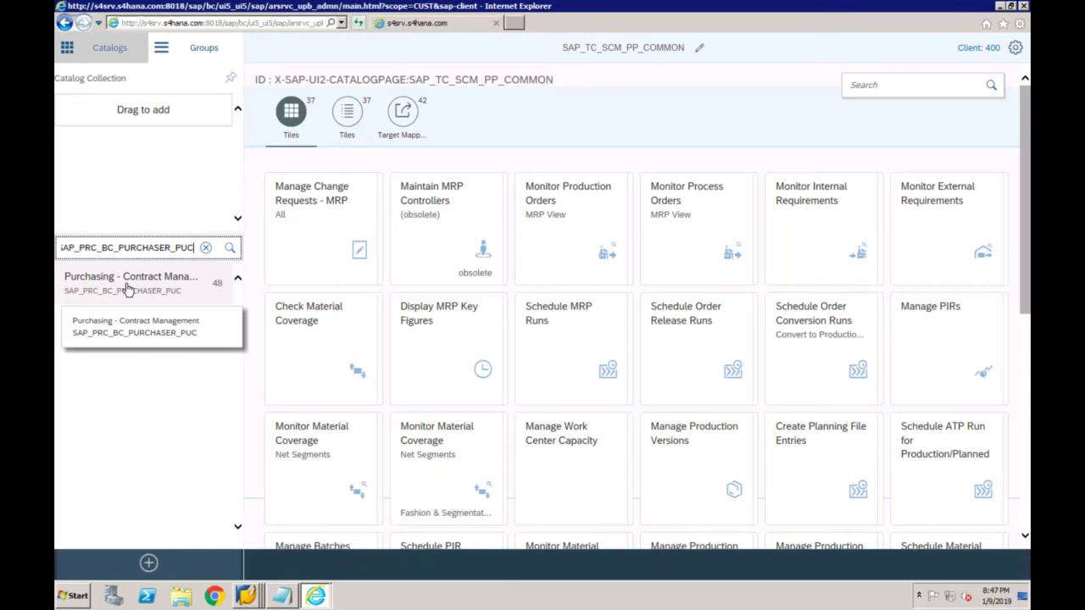
click(125, 289)
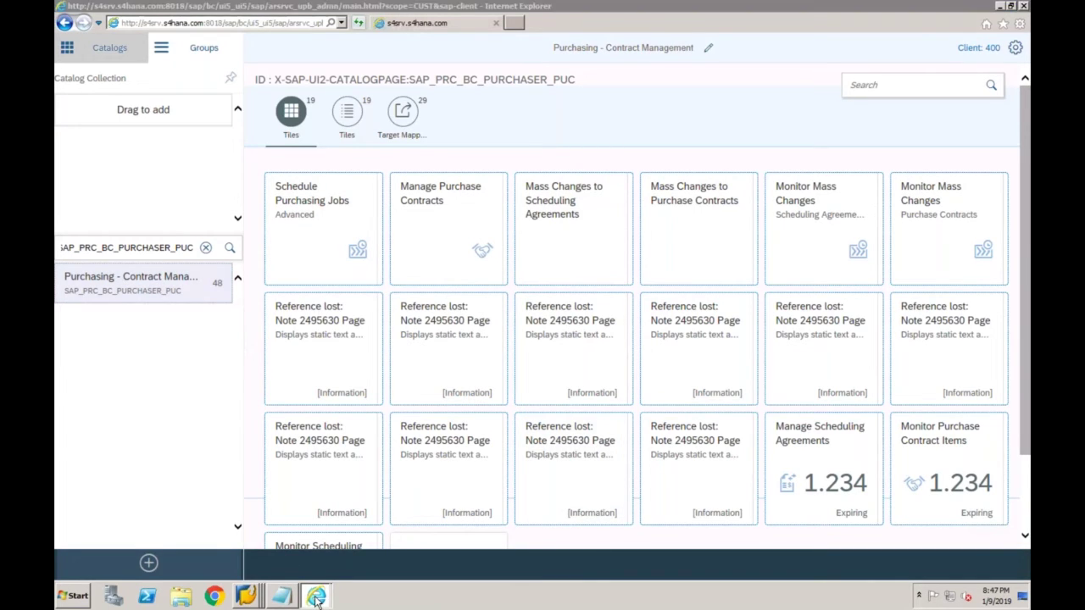
Compare the Purchase Contract Processing tiles on the Fiori home page with the tiles in the Purchasing - Contract Management catalog.
mouse_move(317, 597)
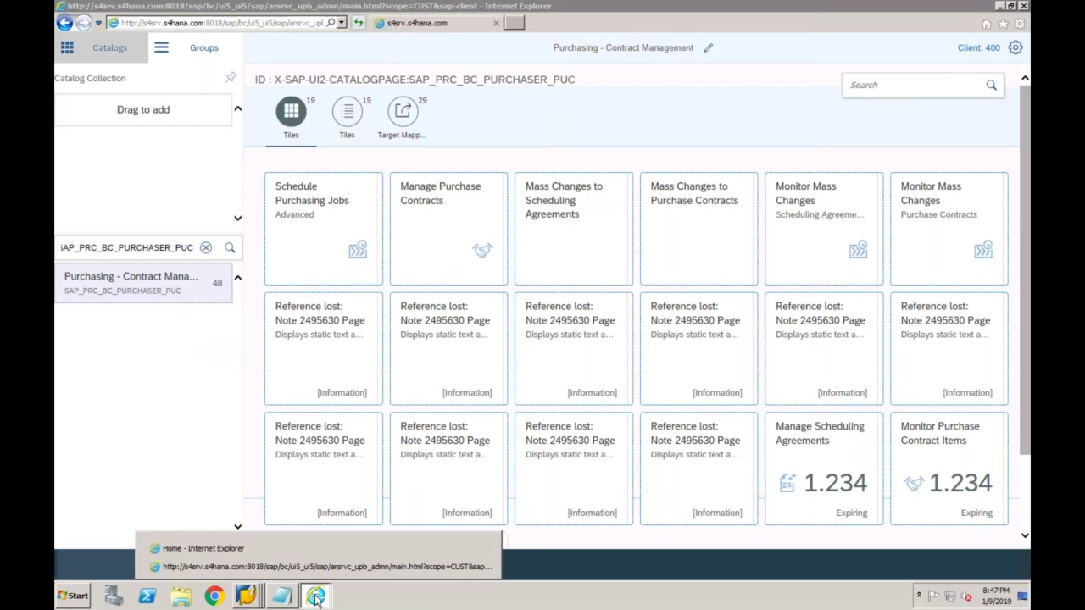
click(286, 549)
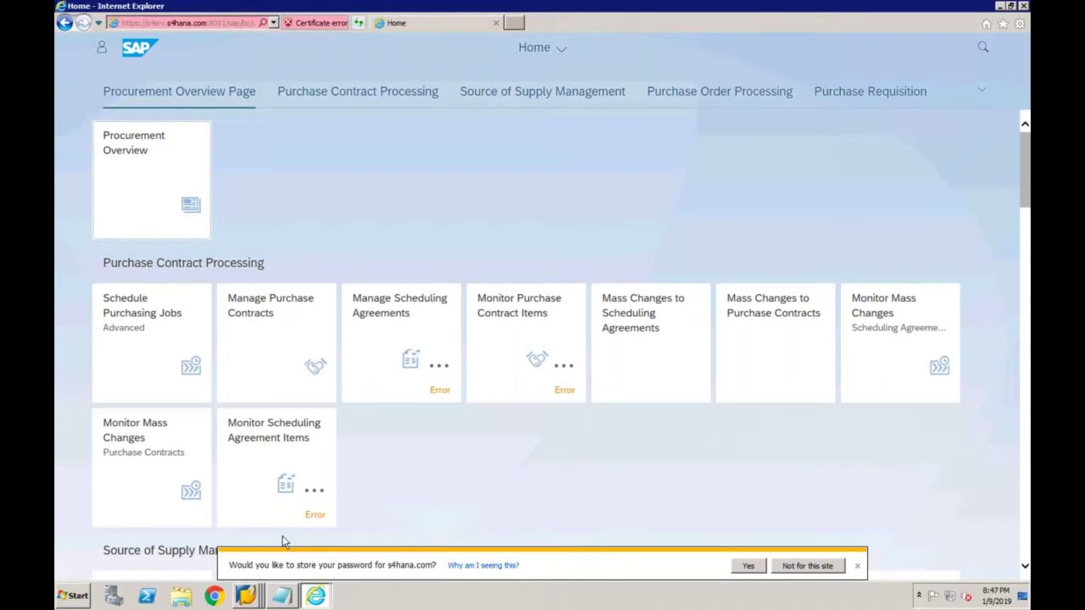
click(412, 94)
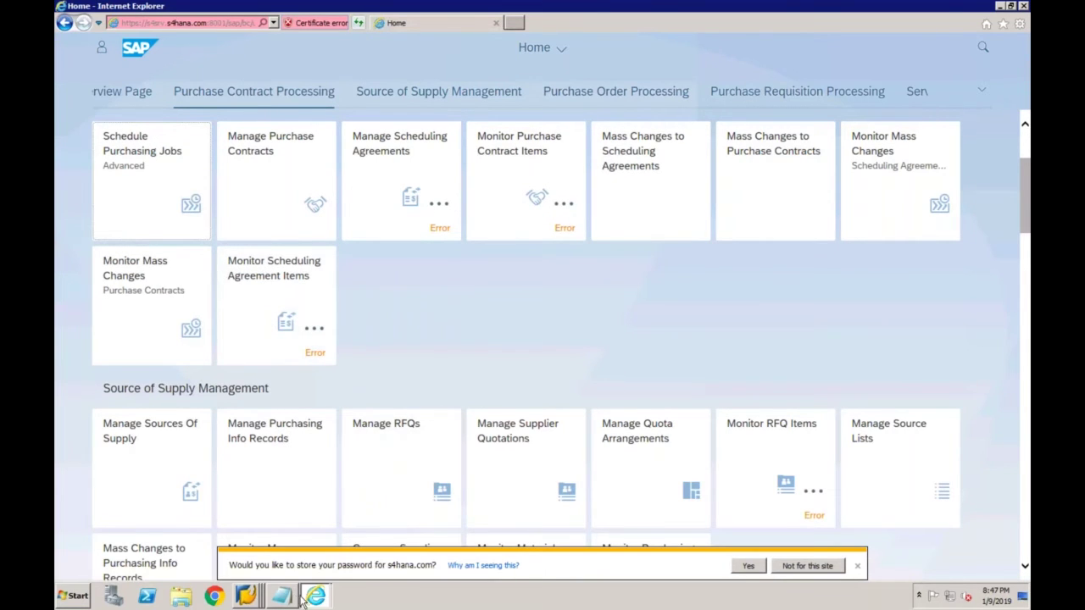
mouse_move(315, 598)
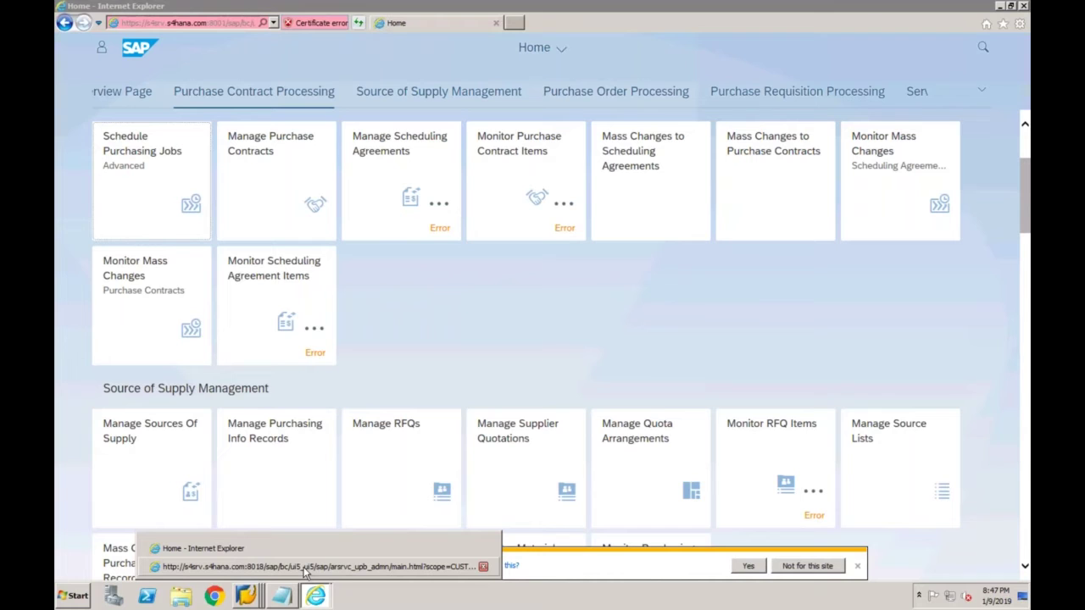
click(305, 567)
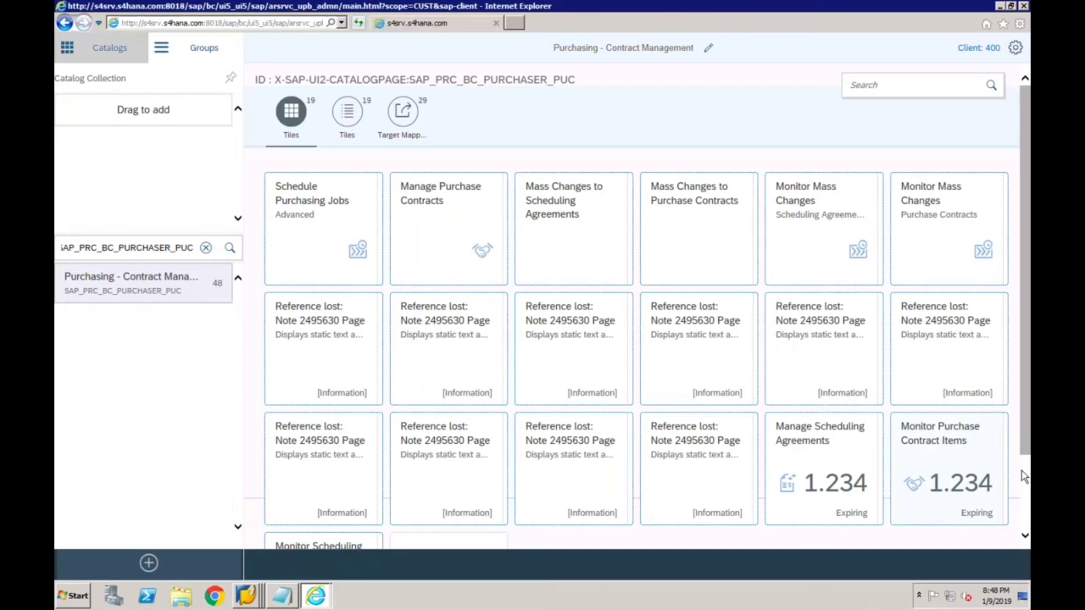
scroll(1024, 477, down, 2)
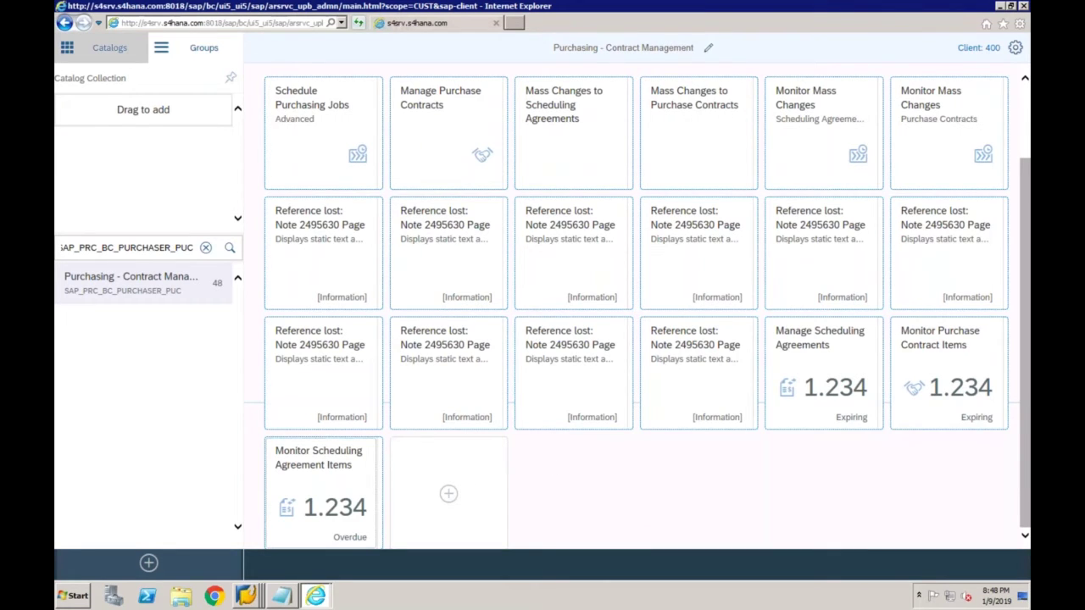
Switch to Notepad and add the heading "SAP Authorizations:" below the list of Fiori app types.
click(295, 597)
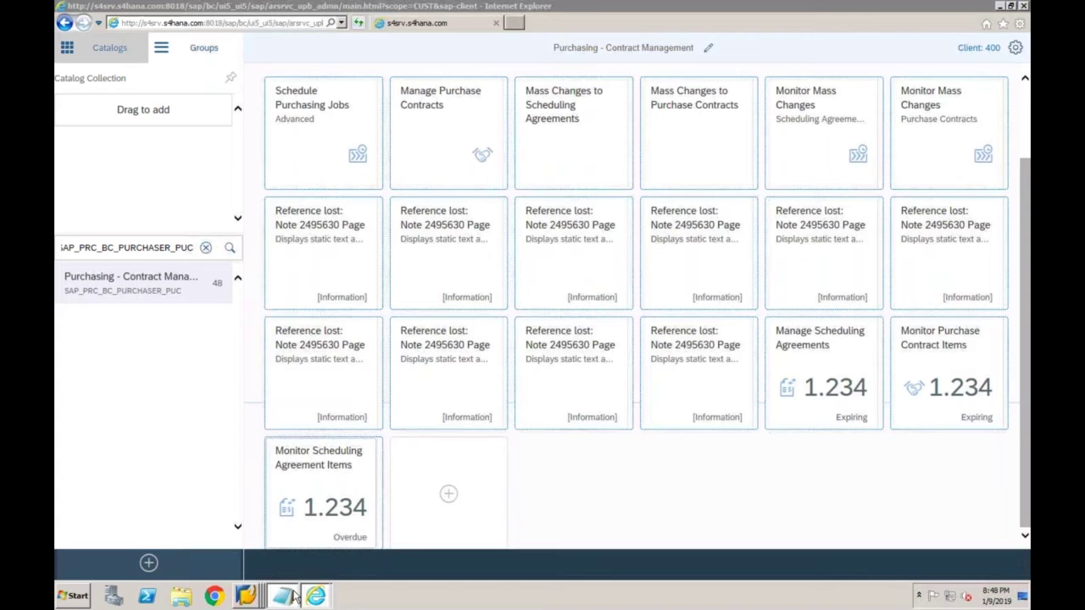
text(Auth)
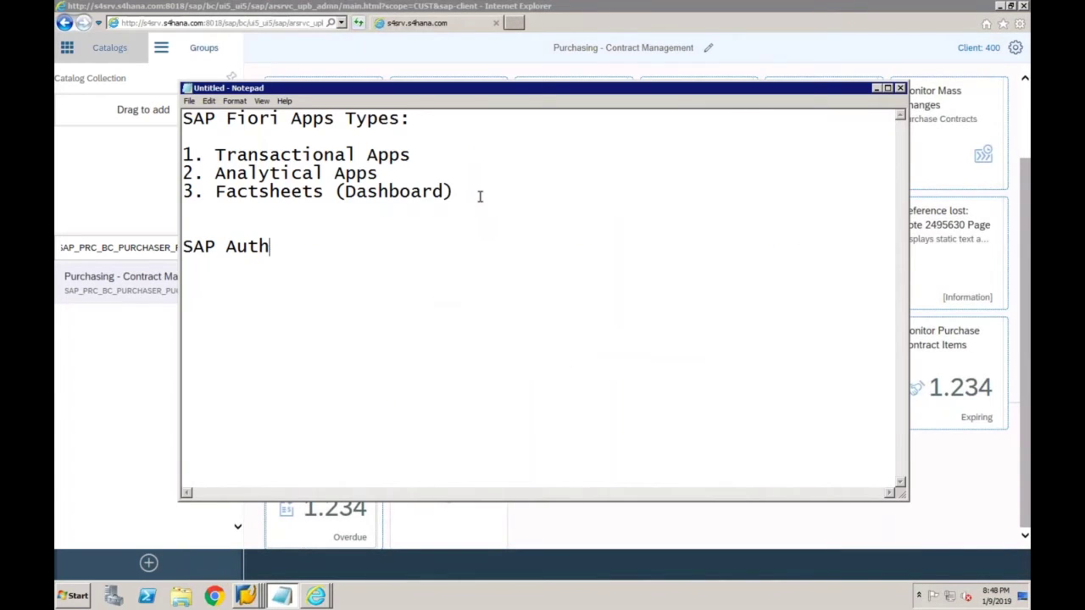
text(orizatio)
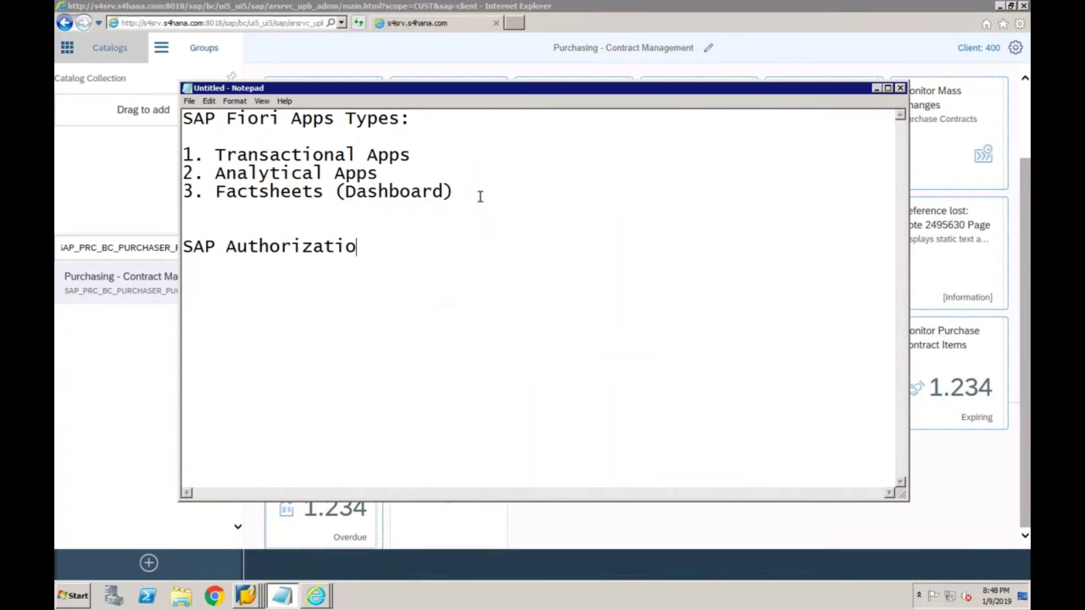
text(ns:)
Write the line "User ---> Roles ---> Catalogs ----> Groups ----> Apps" under the SAP Authorizations heading, leaving a blank line between.
key(Return)
key(Return)
text(User ---)
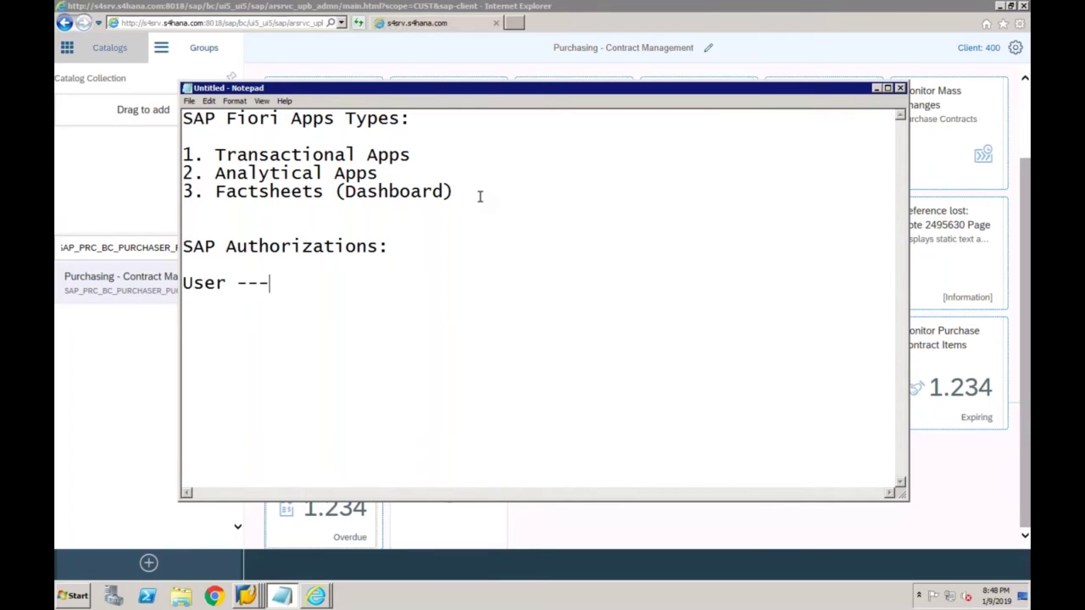
text(> Roles ---> Ca)
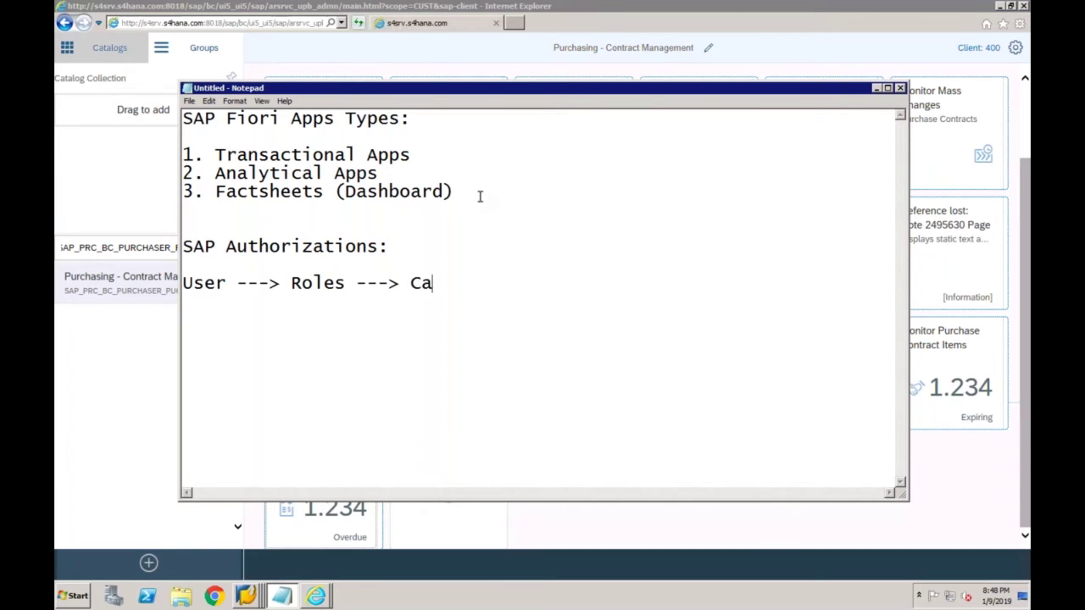
text(talogs)
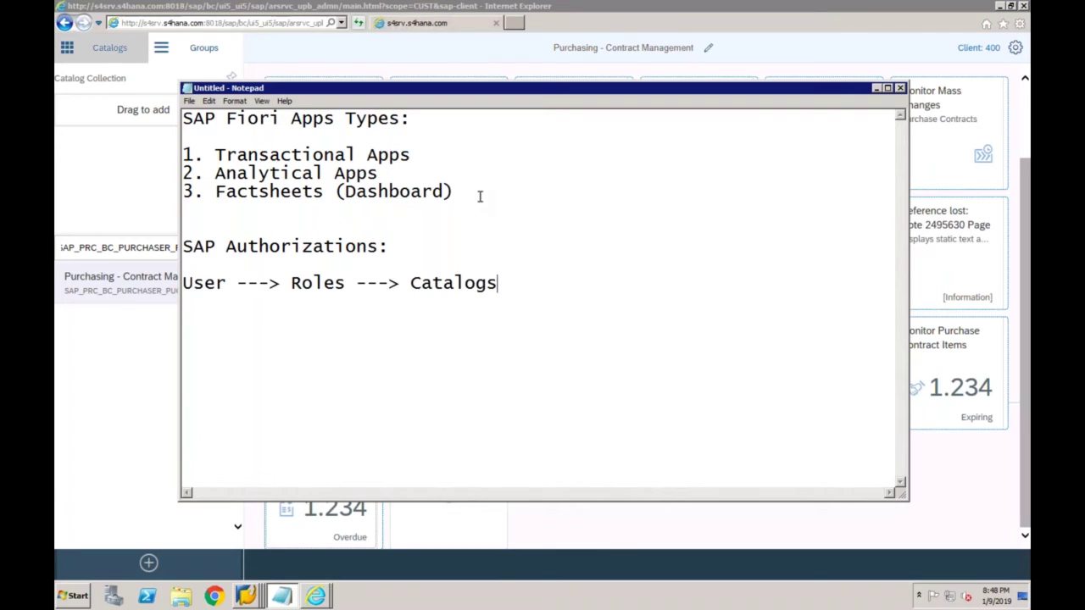
text( ----> Groups ----)
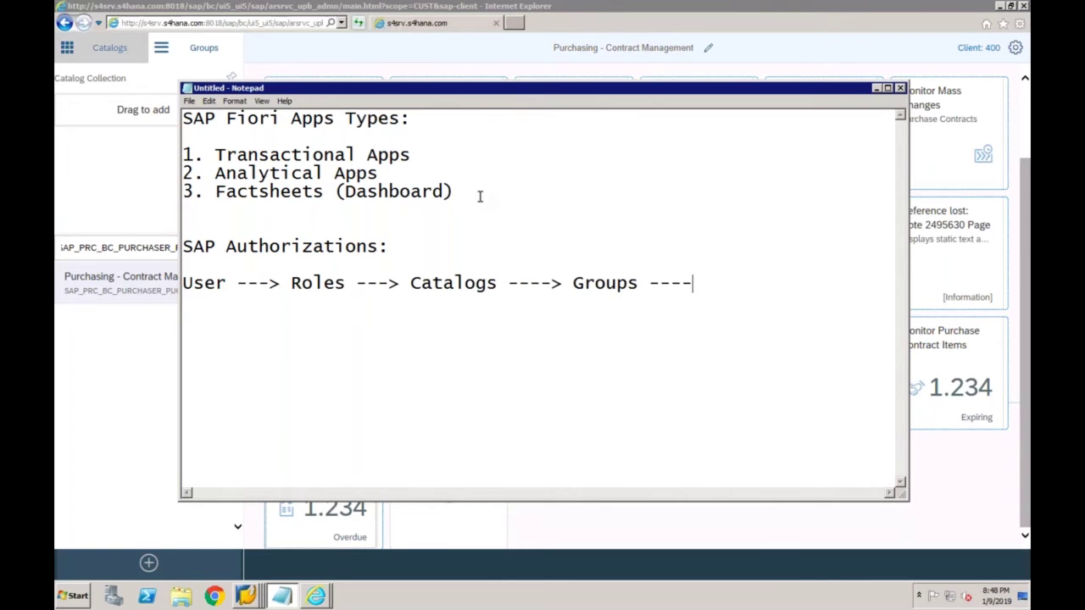
text(> Apps)
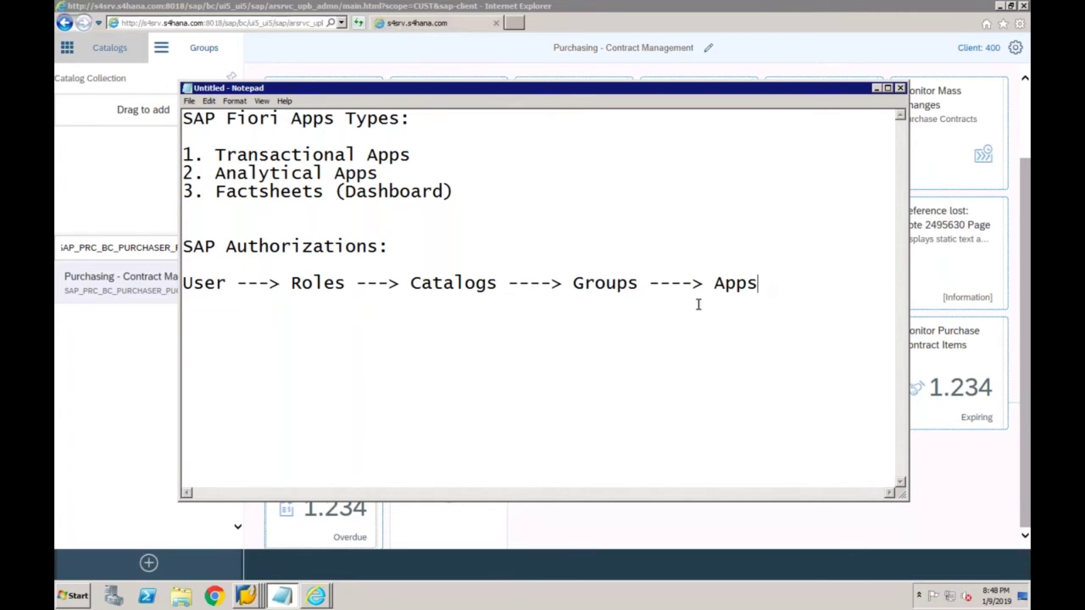
Review the authorization chain in the notes, tracing it from Apps back through Groups, Catalogs and Roles to User.
click(225, 283)
click(737, 283)
click(440, 287)
click(342, 289)
click(780, 293)
drag(757, 285, 715, 284)
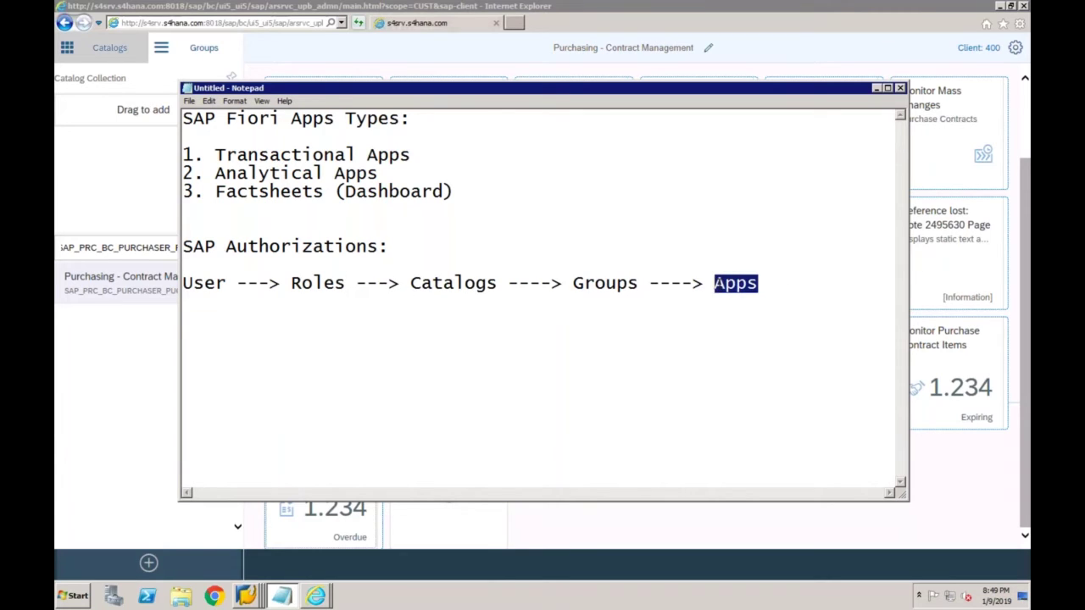
drag(640, 285, 574, 284)
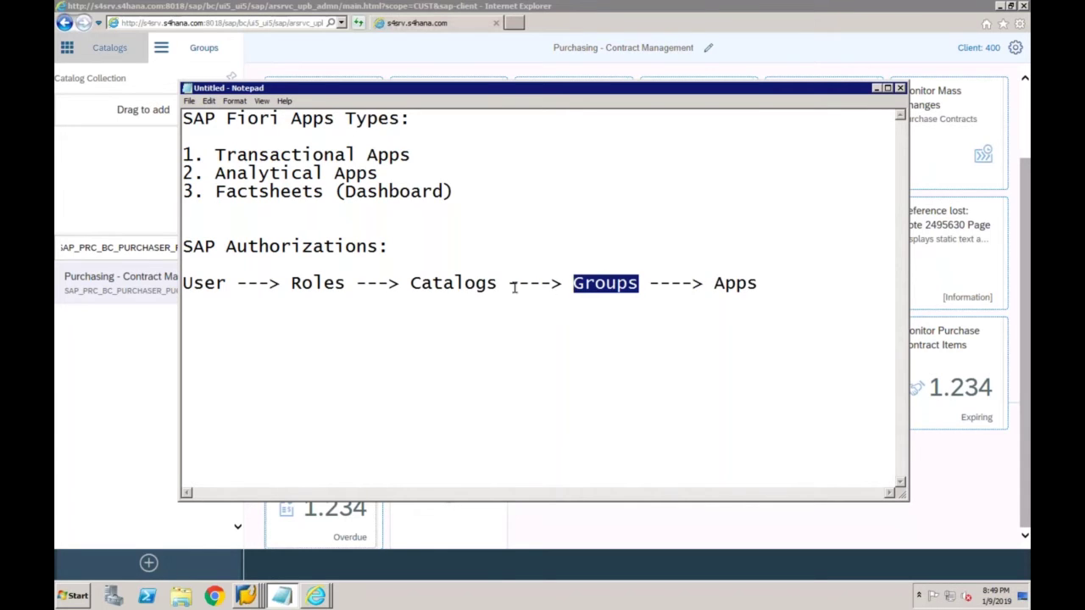
drag(498, 285, 291, 285)
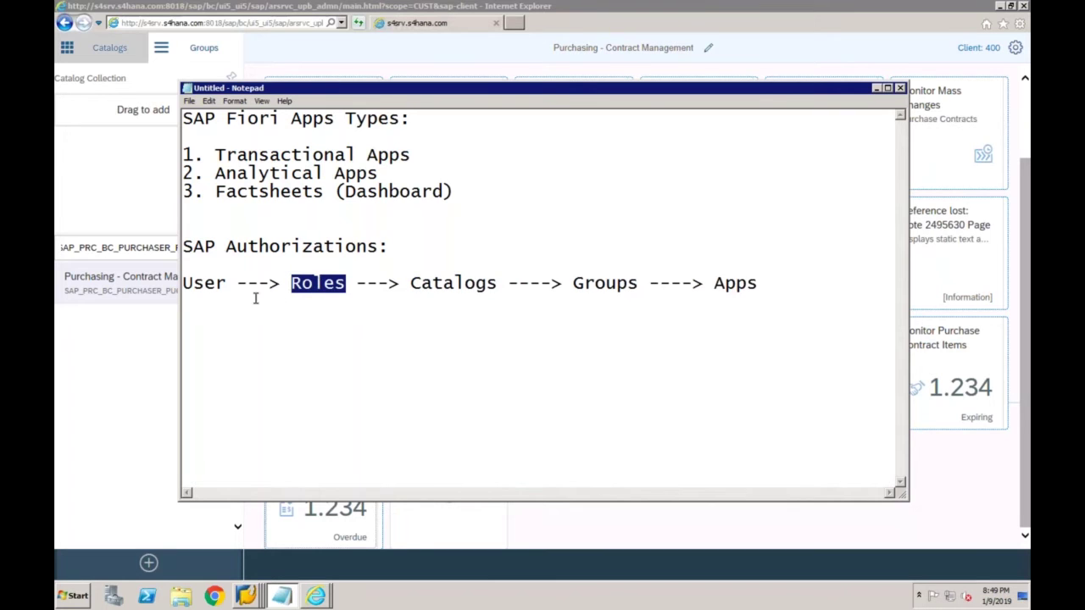
drag(225, 285, 184, 285)
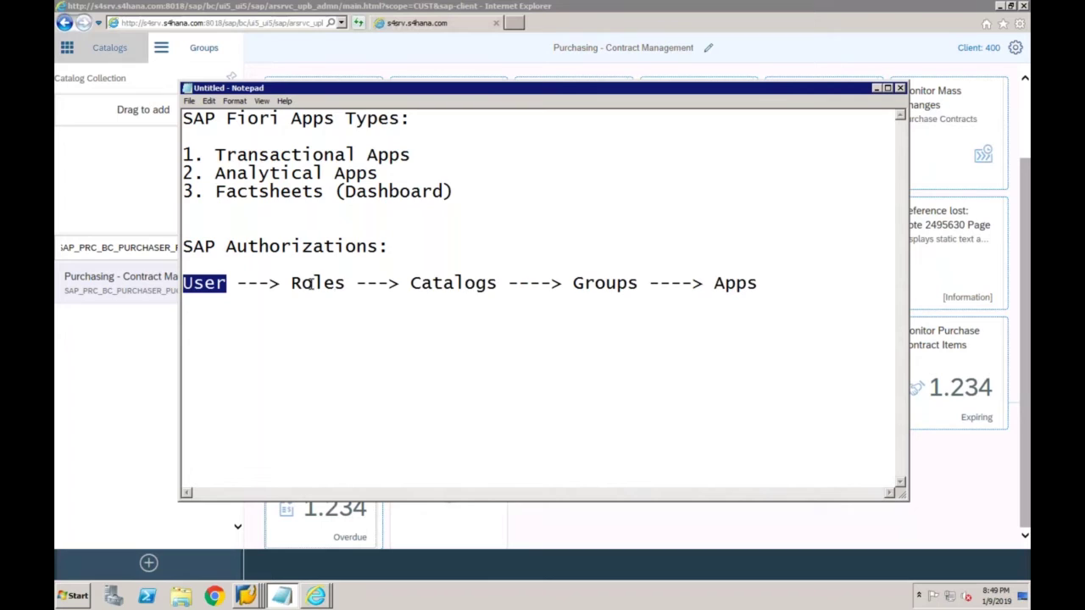
click(466, 283)
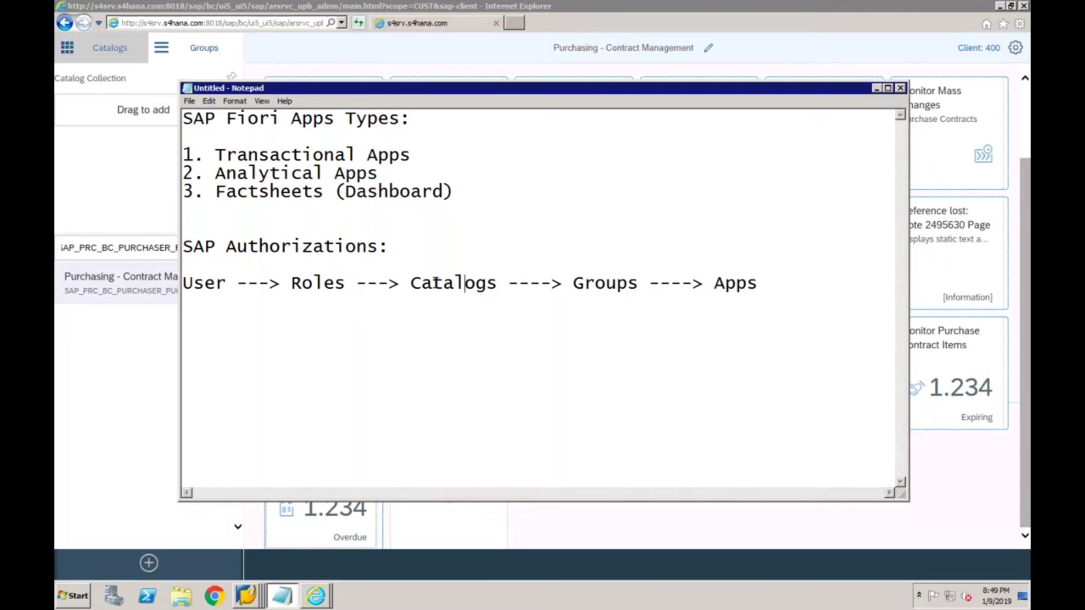
Trace the authorization chain in the notes once more, highlighting Apps, Groups and Roles before ending at User.
key(Left)
key(Left)
key(Left)
click(604, 286)
drag(758, 286, 714, 285)
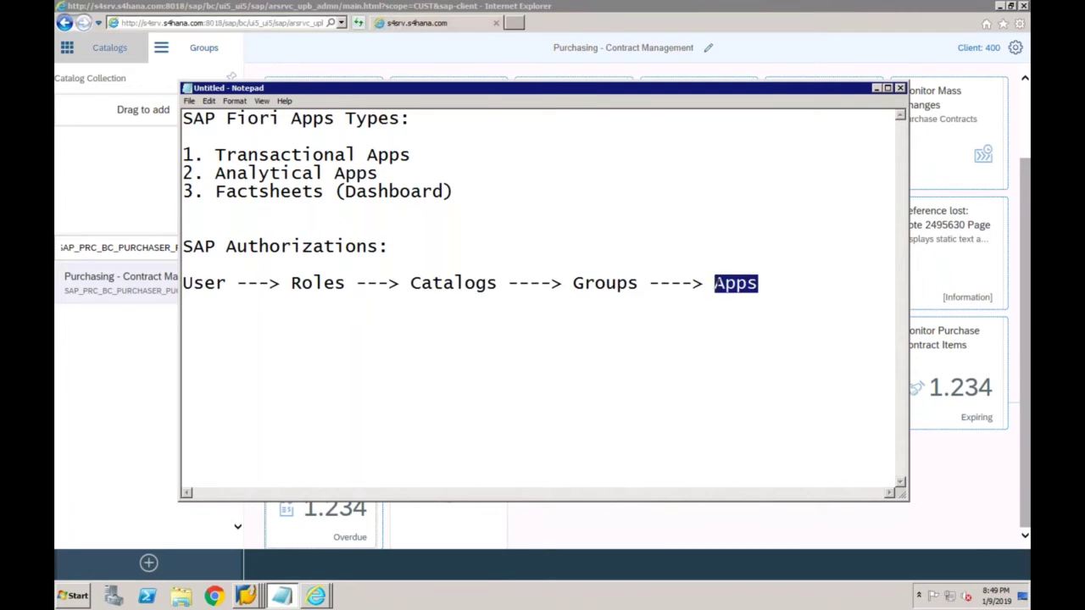
drag(639, 285, 573, 285)
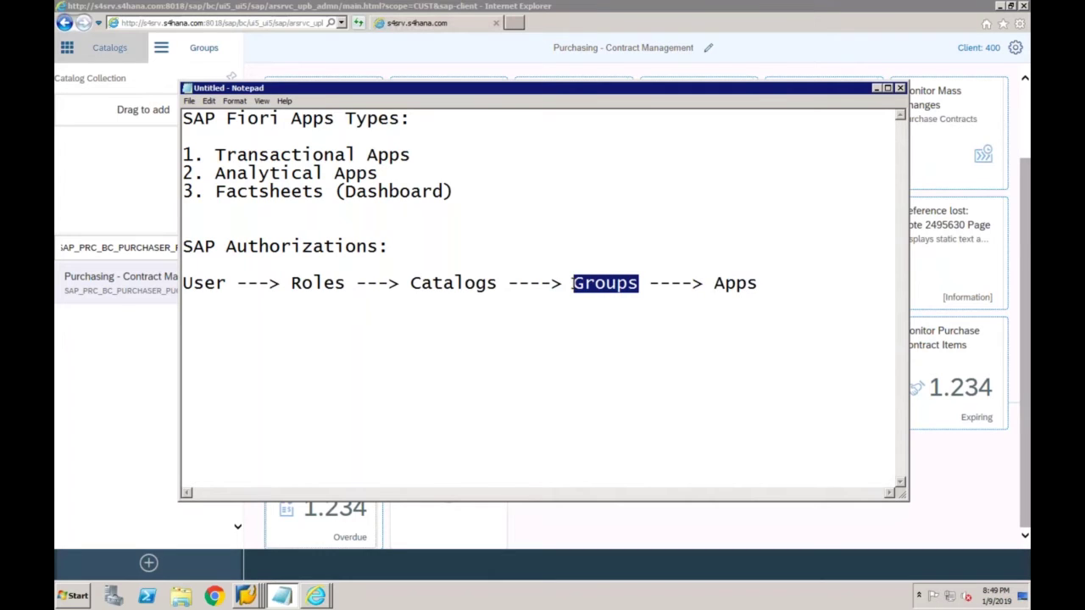
drag(498, 286, 291, 284)
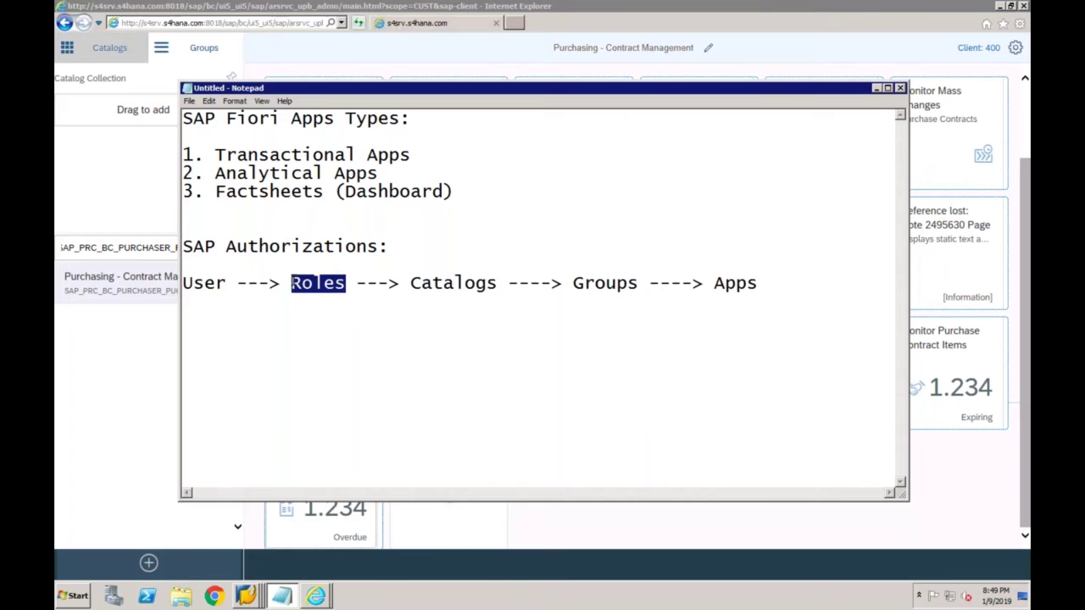
click(225, 283)
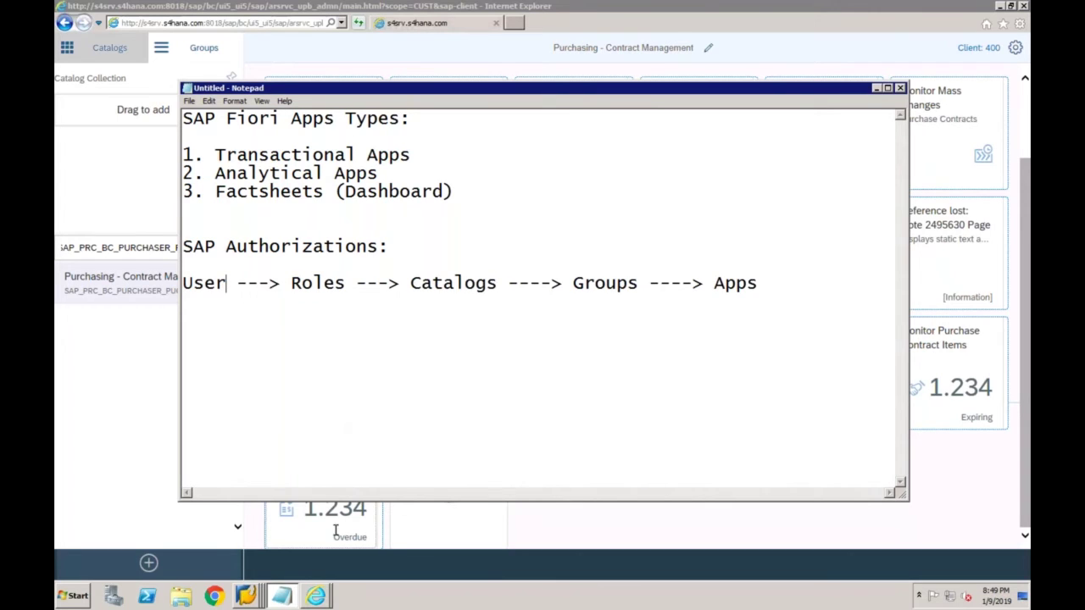
Switch to the Fiori home page in Internet Explorer and load google.com in a new tab.
click(318, 598)
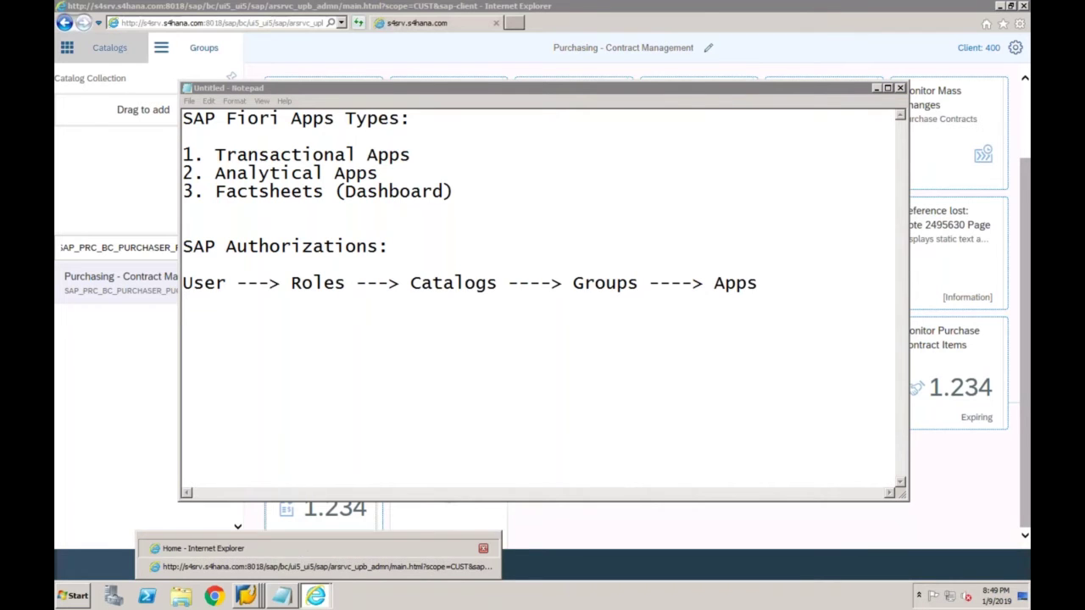
click(203, 549)
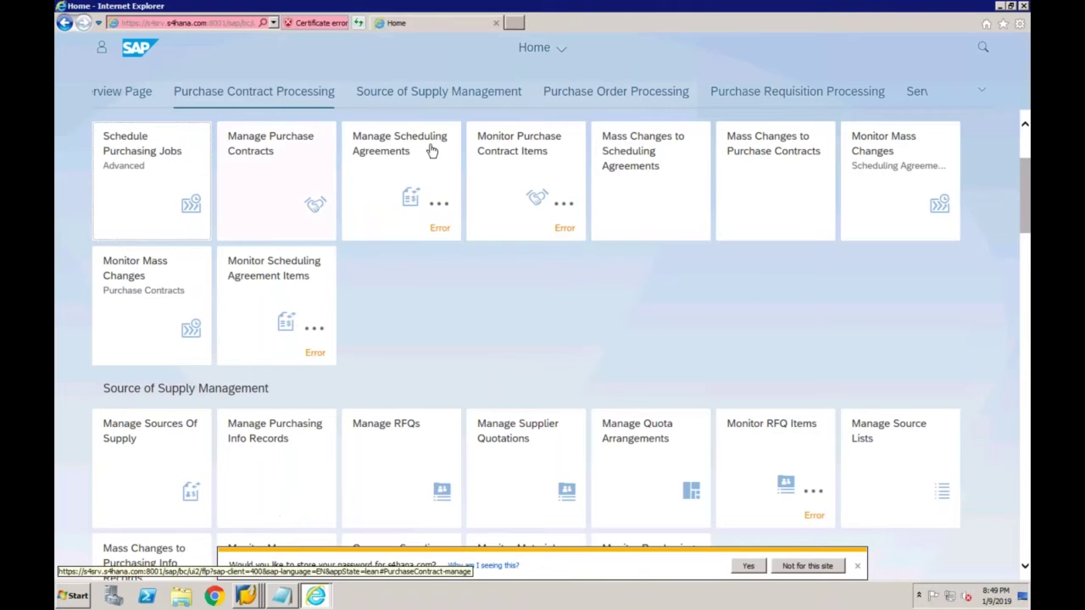
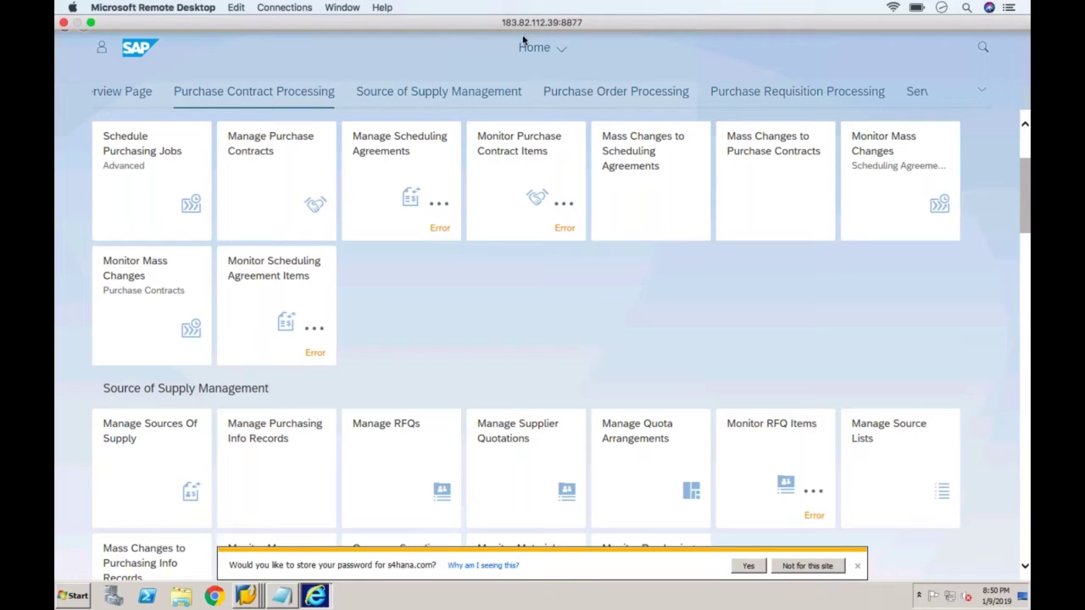
click(517, 24)
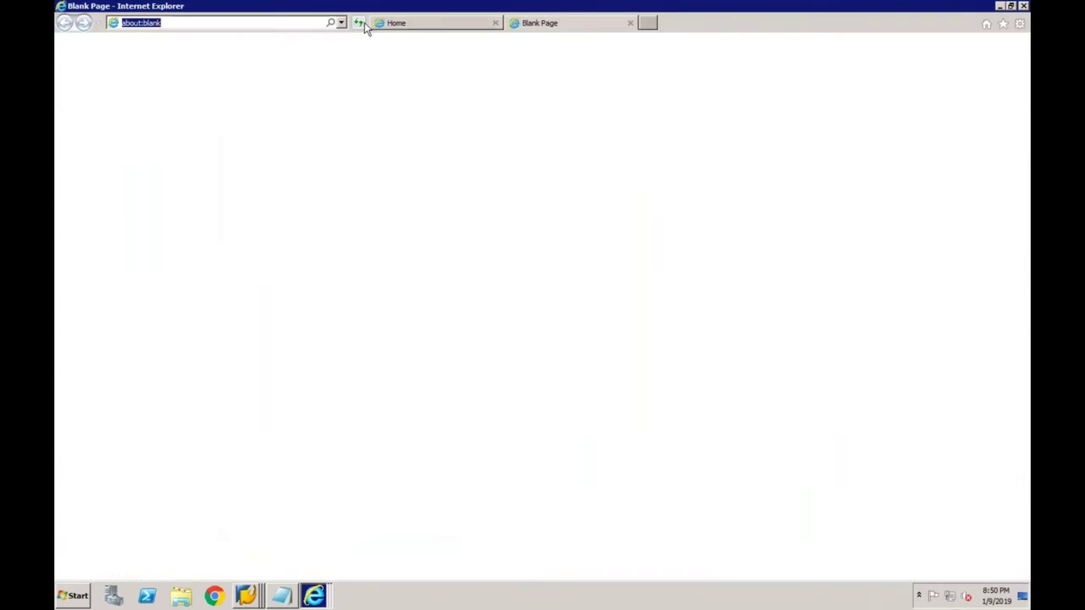
click(292, 22)
text(google.com/)
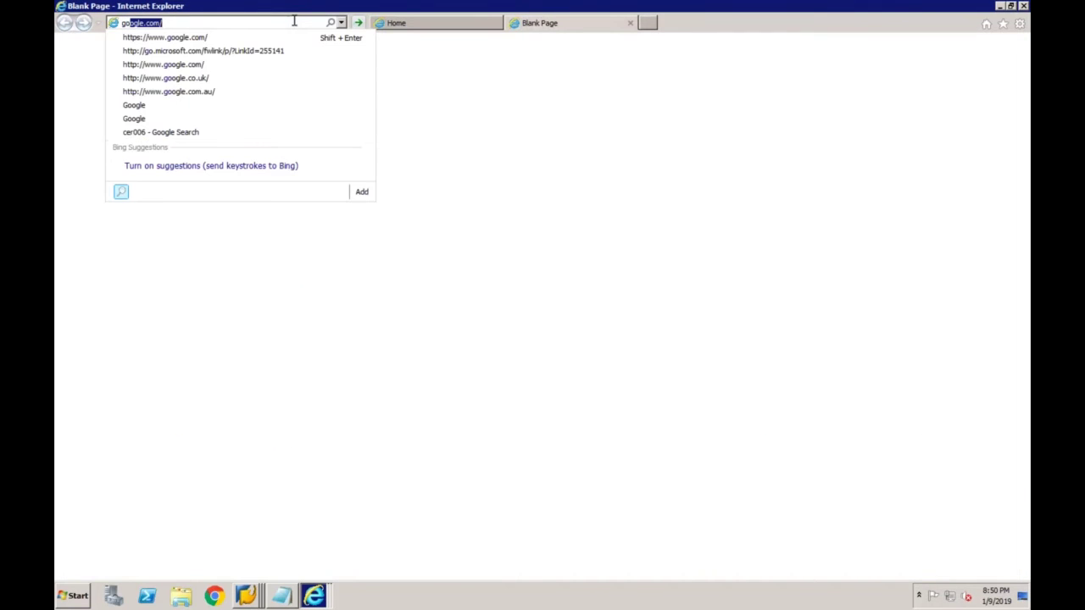
key(Return)
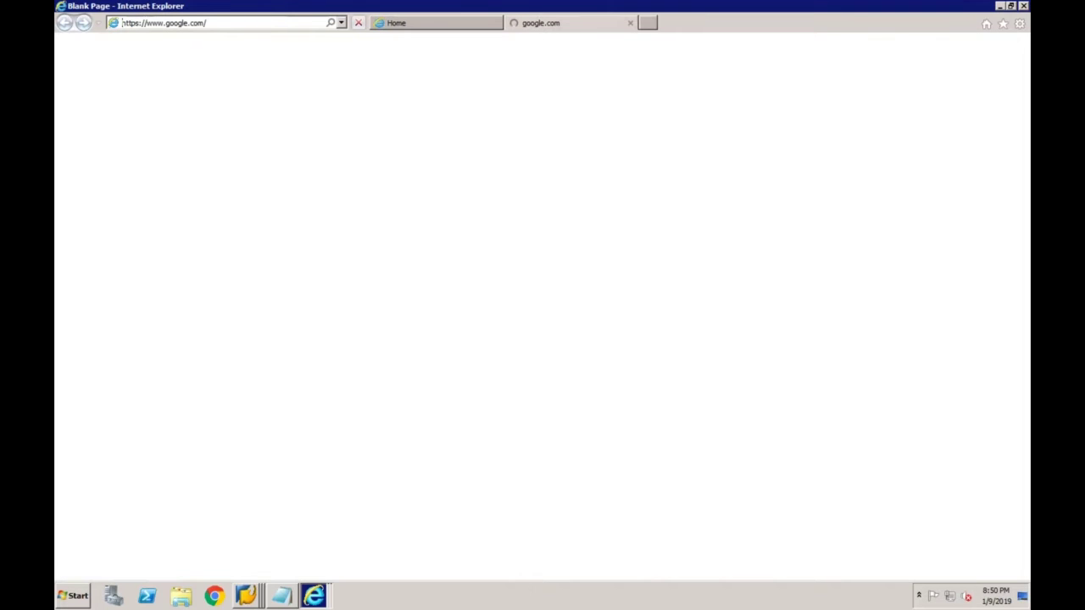
Search Google for "sap fiori apps library" and try to open the SAP Fiori apps reference library in Internet Explorer.
text(sap )
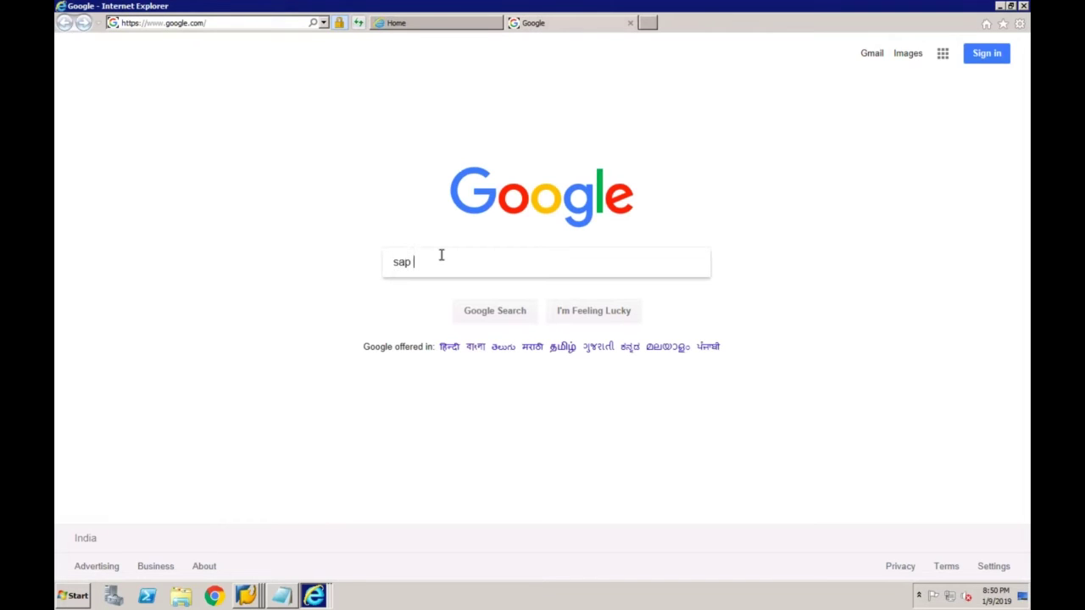
text(fiori apps library)
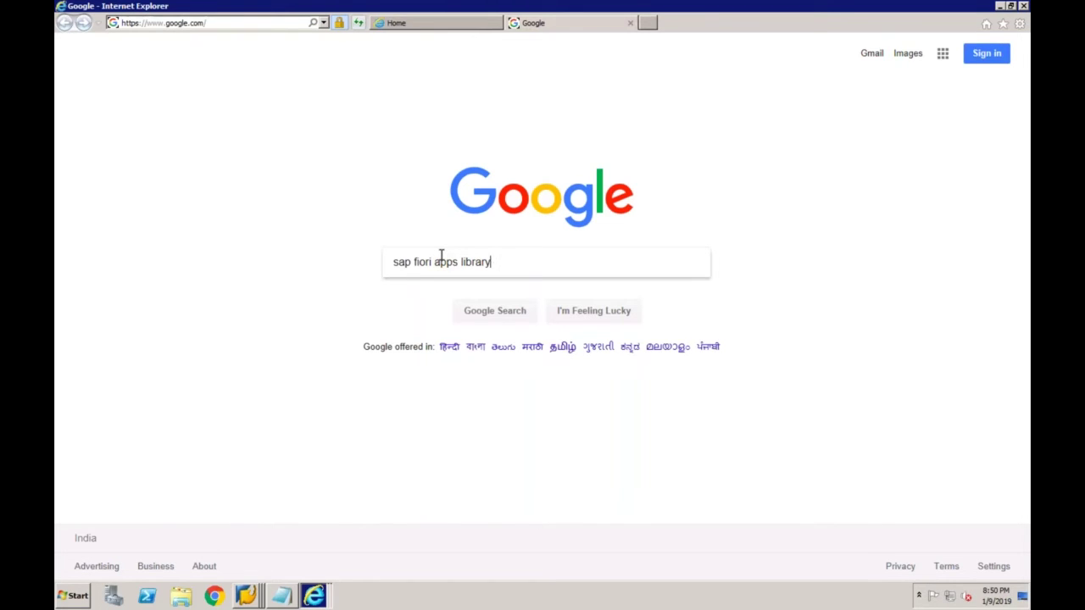
key(Return)
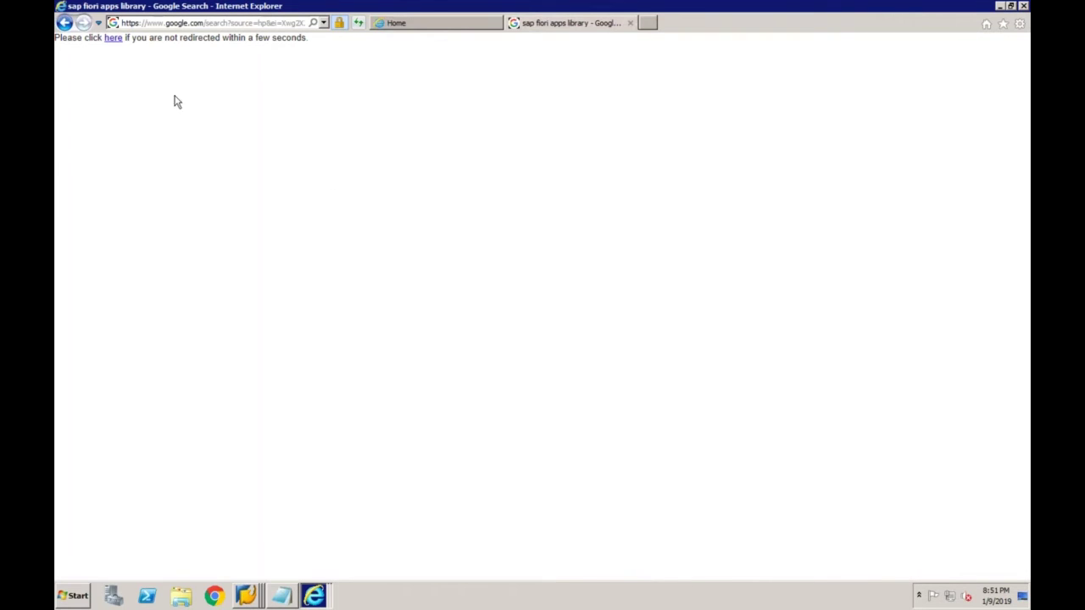
click(113, 38)
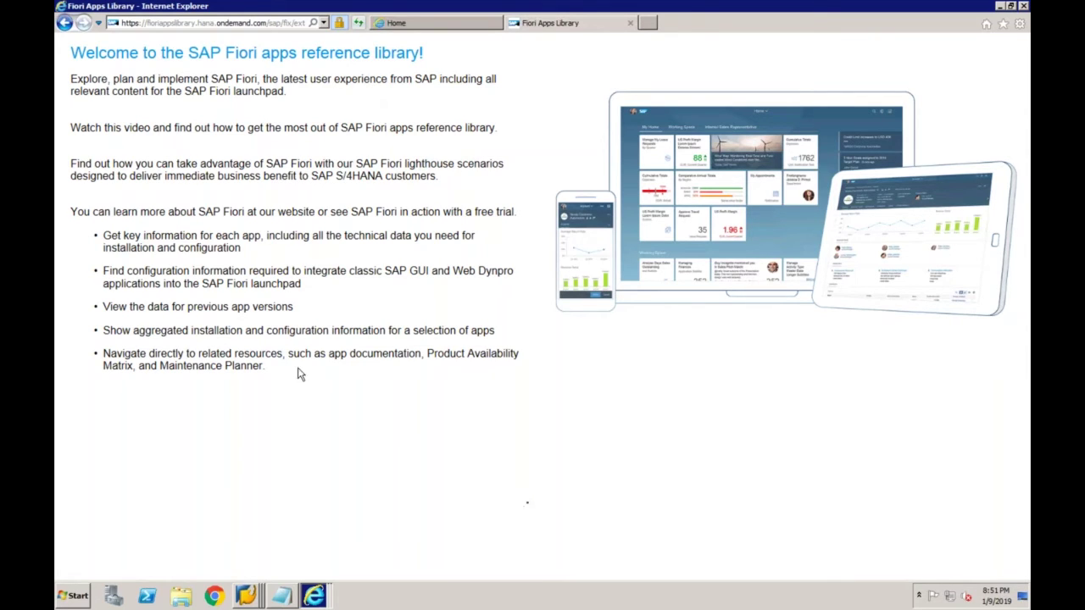
Switch to Chrome and search Google for "sap fiori apps library".
click(215, 597)
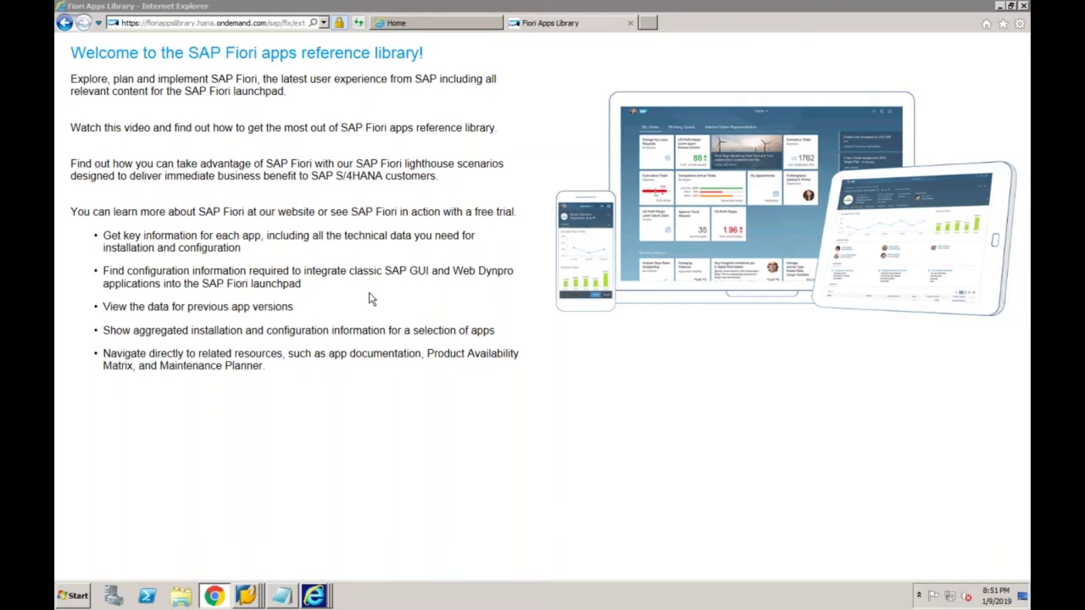
text(go)
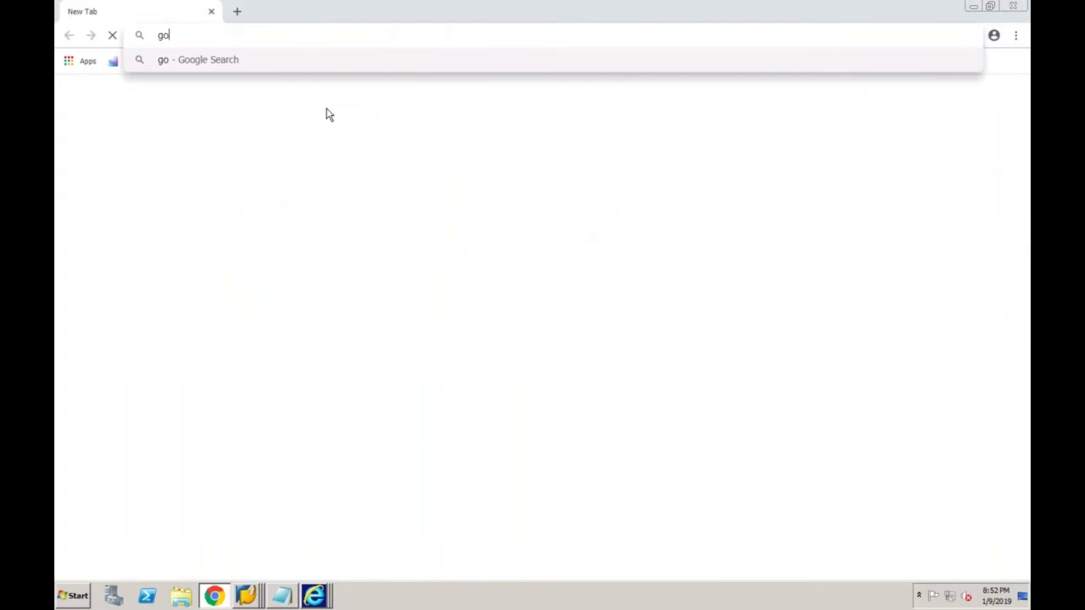
text(o)
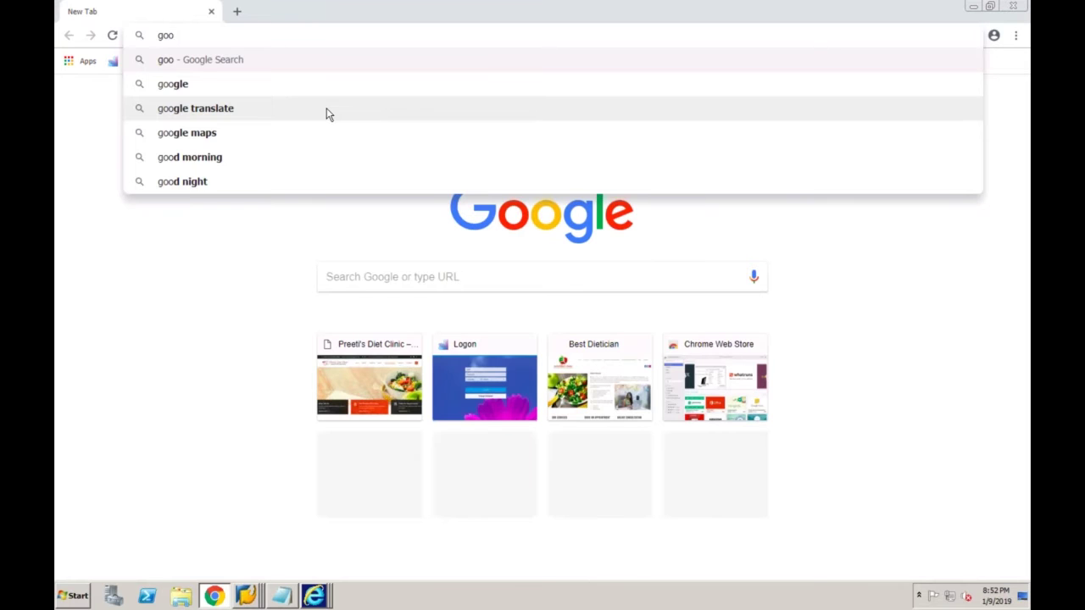
click(395, 271)
text(sapfio)
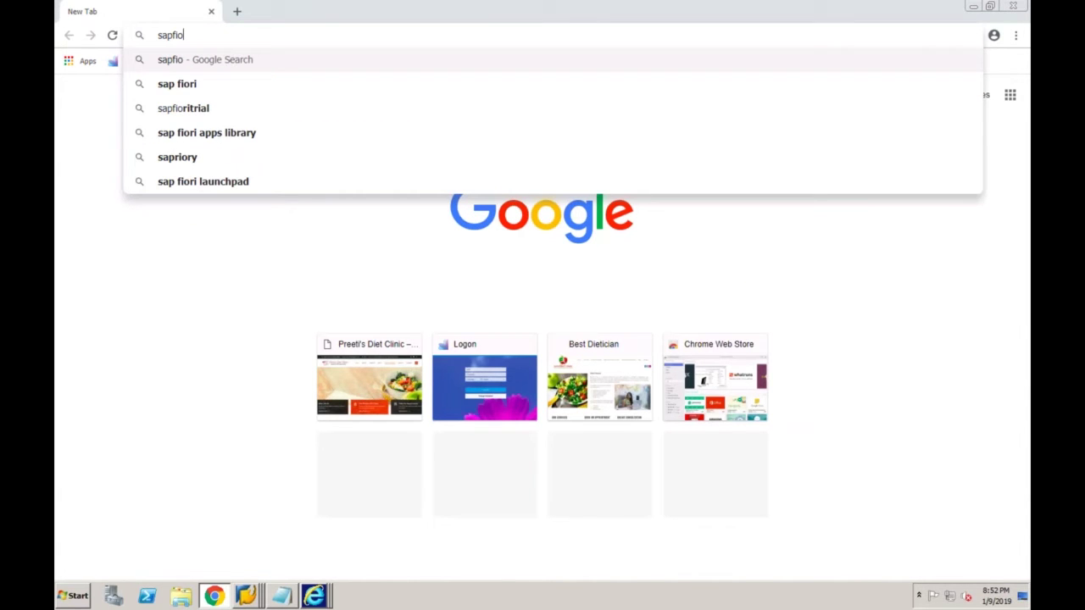
key(BackSpace)
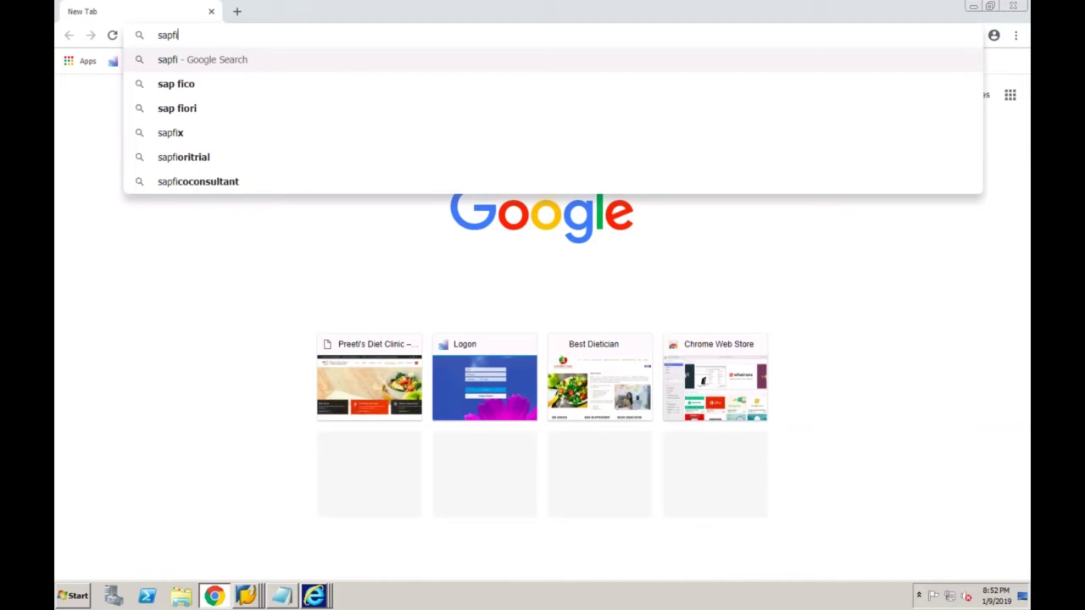
key(BackSpace)
key(BackSpace)
text(fiori)
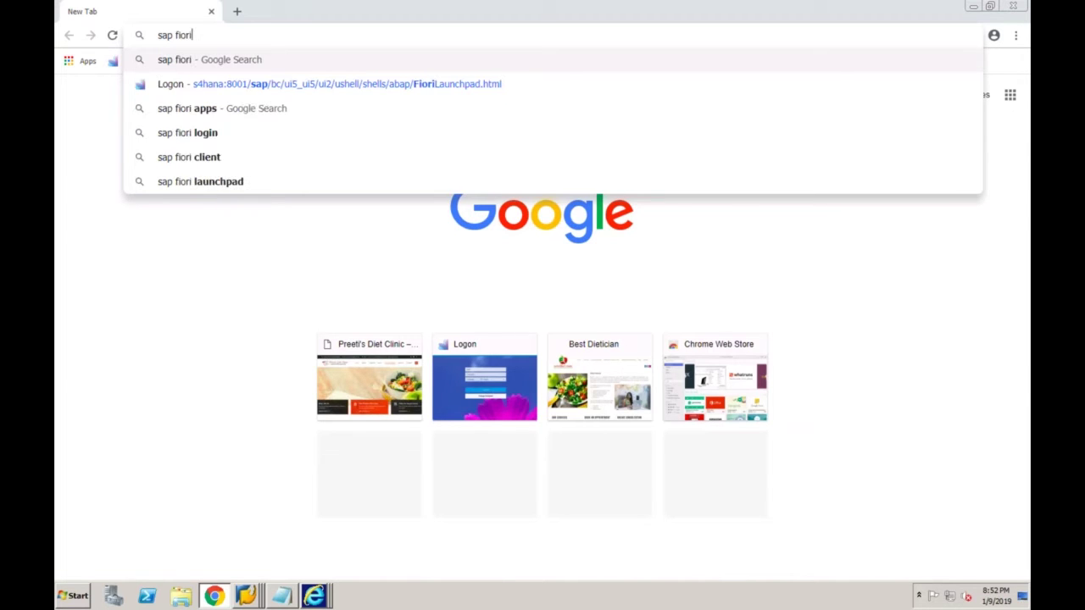
text( apps)
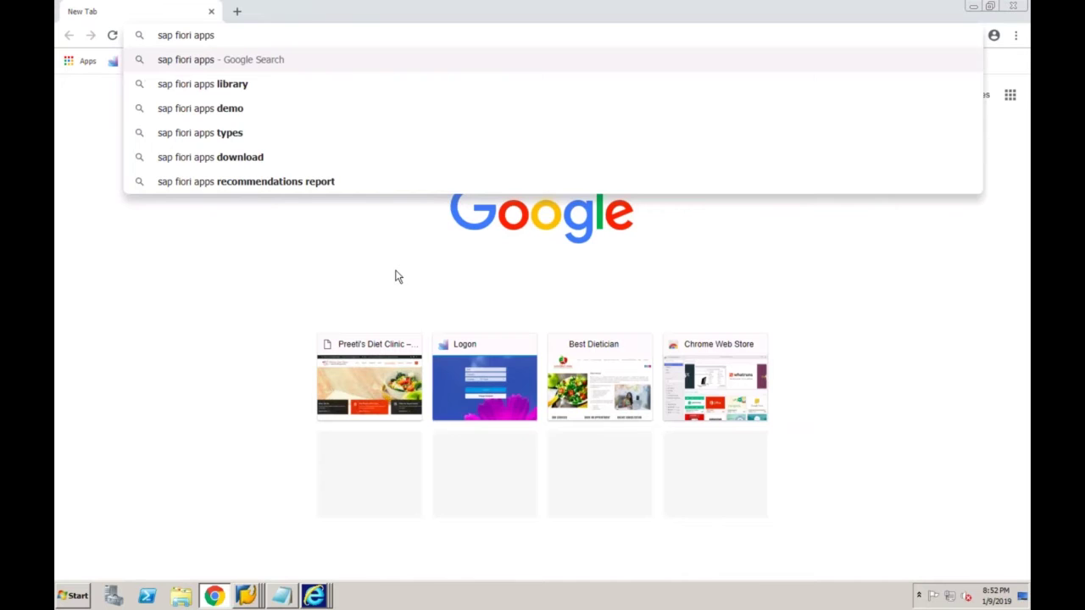
text( library')
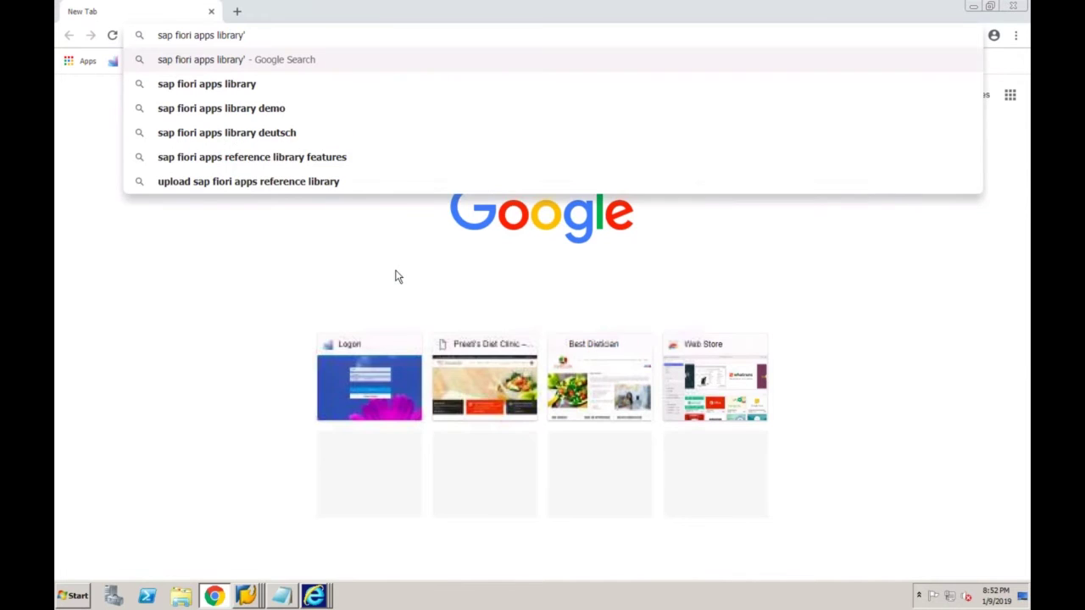
key(BackSpace)
key(Return)
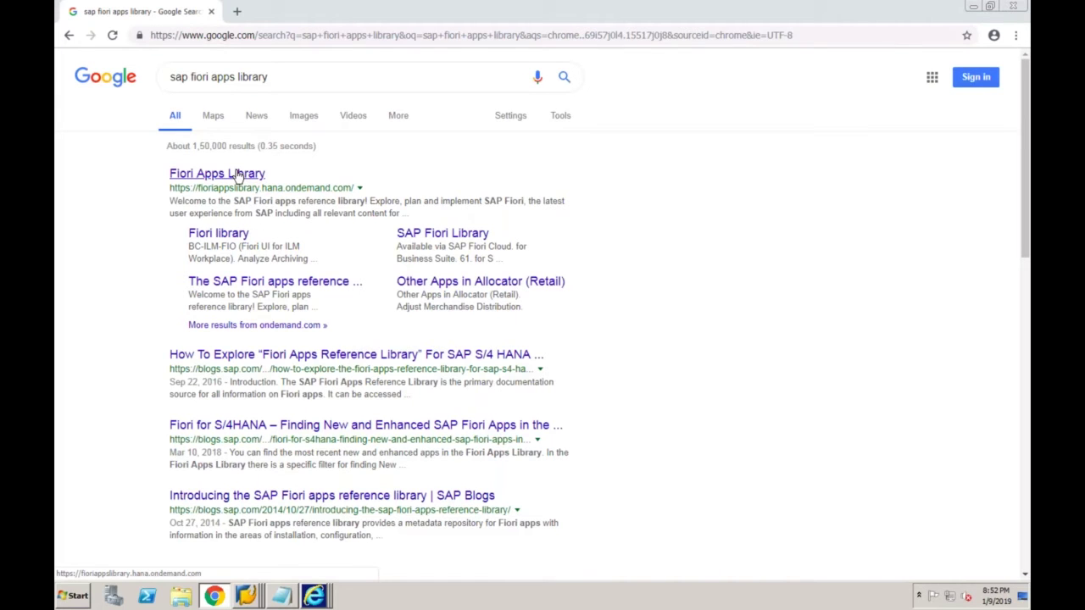
Open the Fiori Apps Library search result in Chrome and close the duplicate library tab in Internet Explorer.
click(238, 174)
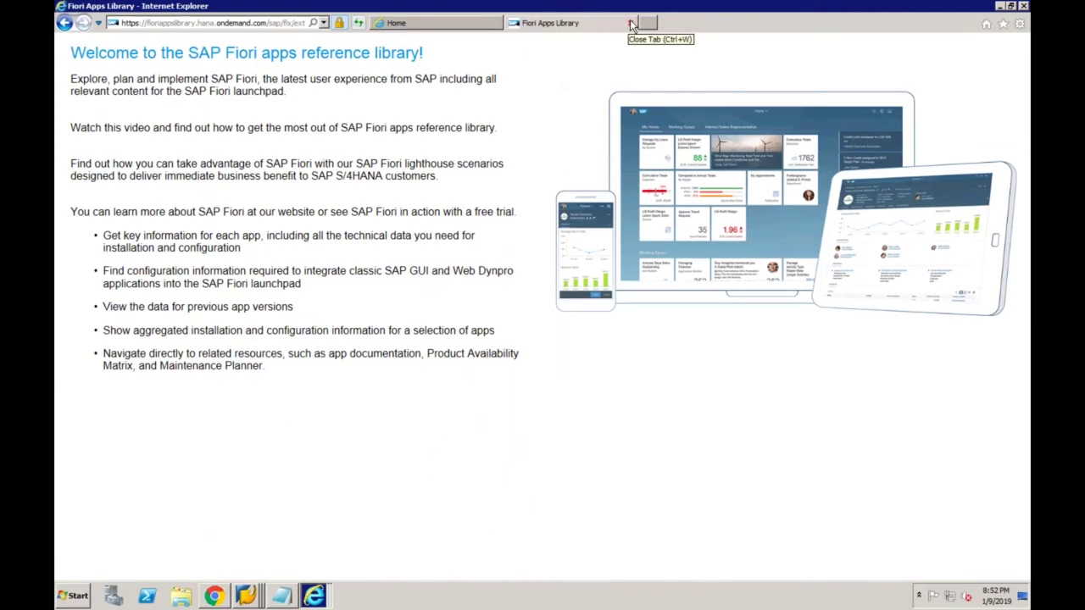
click(632, 24)
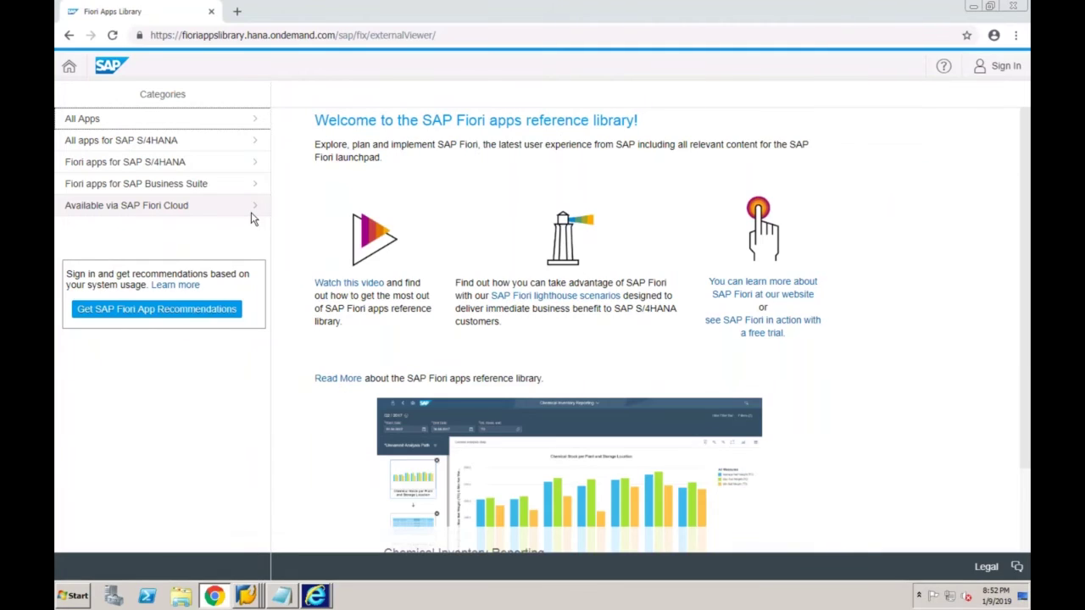
Search the library's All Apps category for the transaction FS00.
click(105, 126)
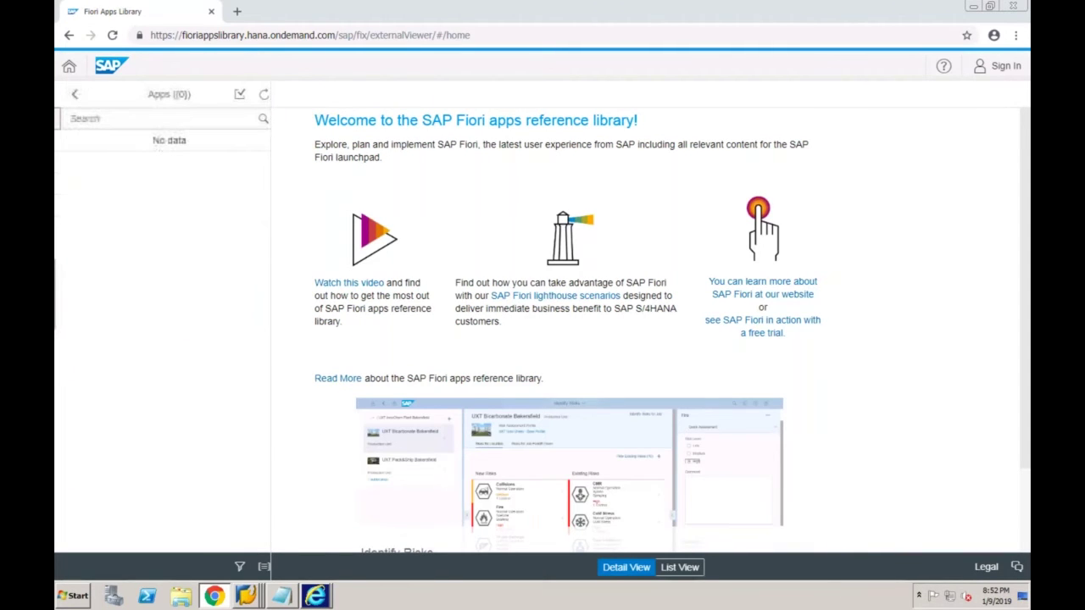
click(127, 119)
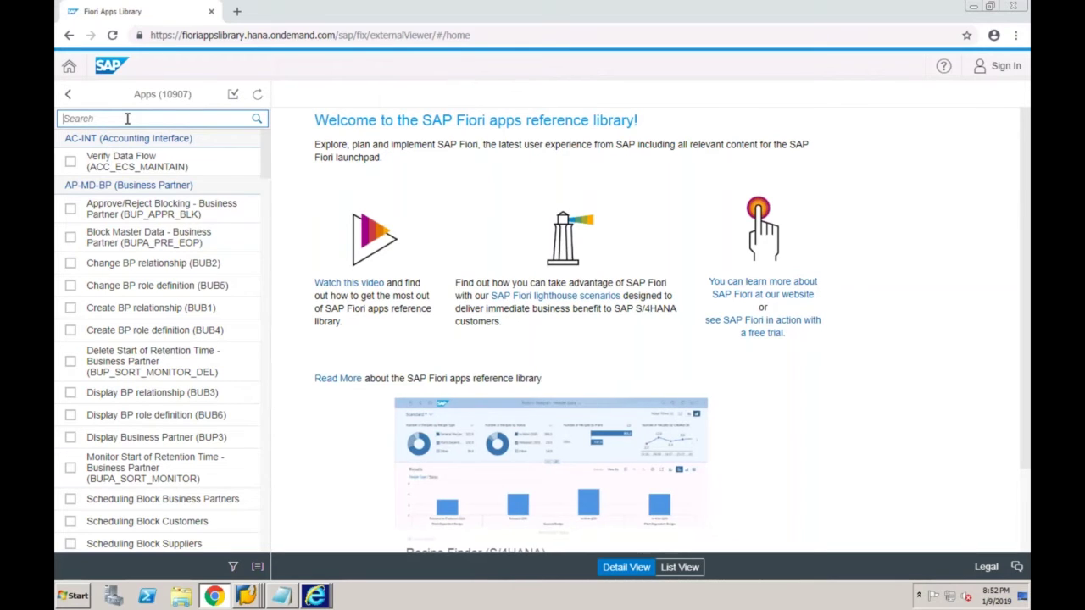
text(FS)
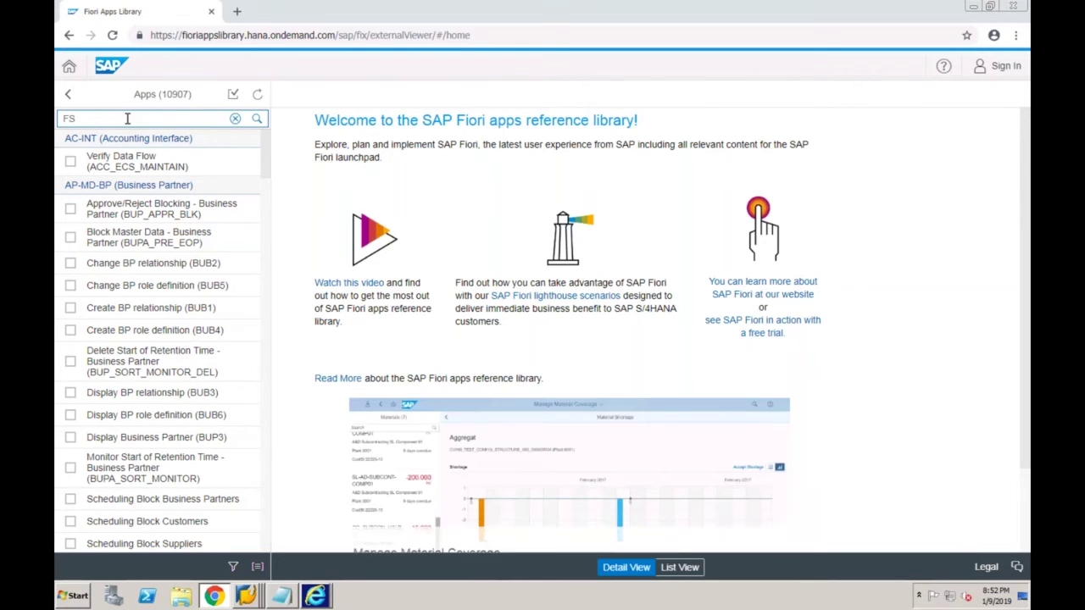
key(ctrl+a)
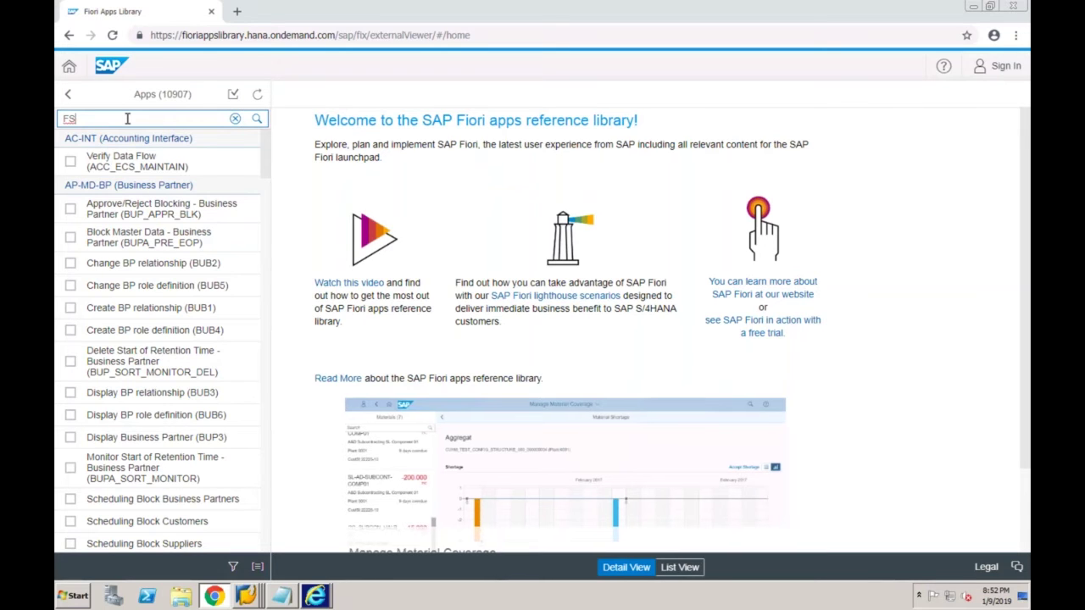
text(FS00)
click(256, 119)
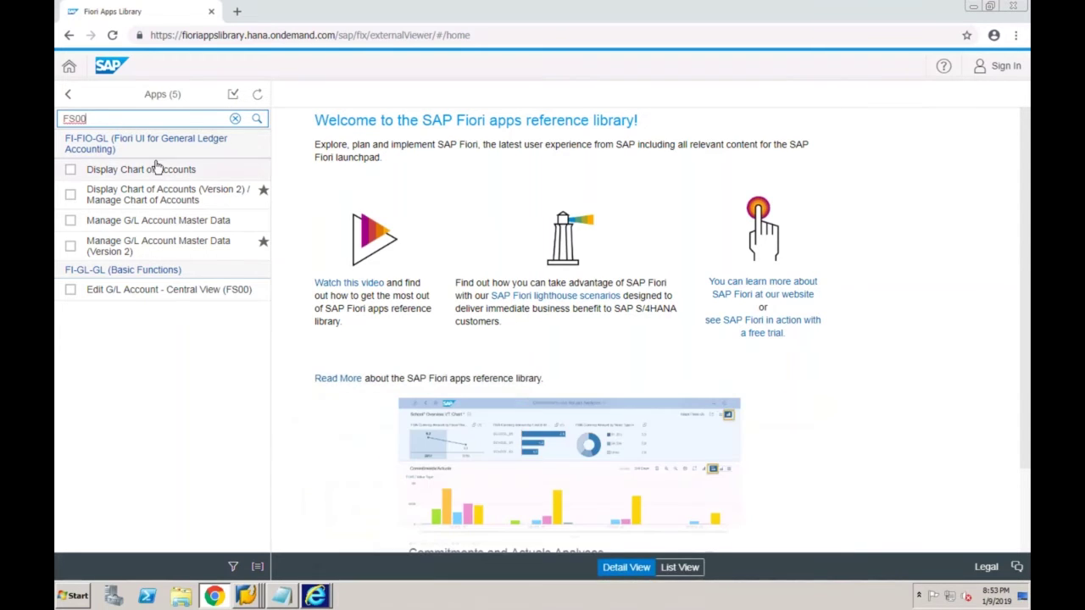
Open Edit G/L Account - Central View (FS00) and view its implementation information and available releases, keeping SAP S/4HANA 1809 selected.
click(137, 293)
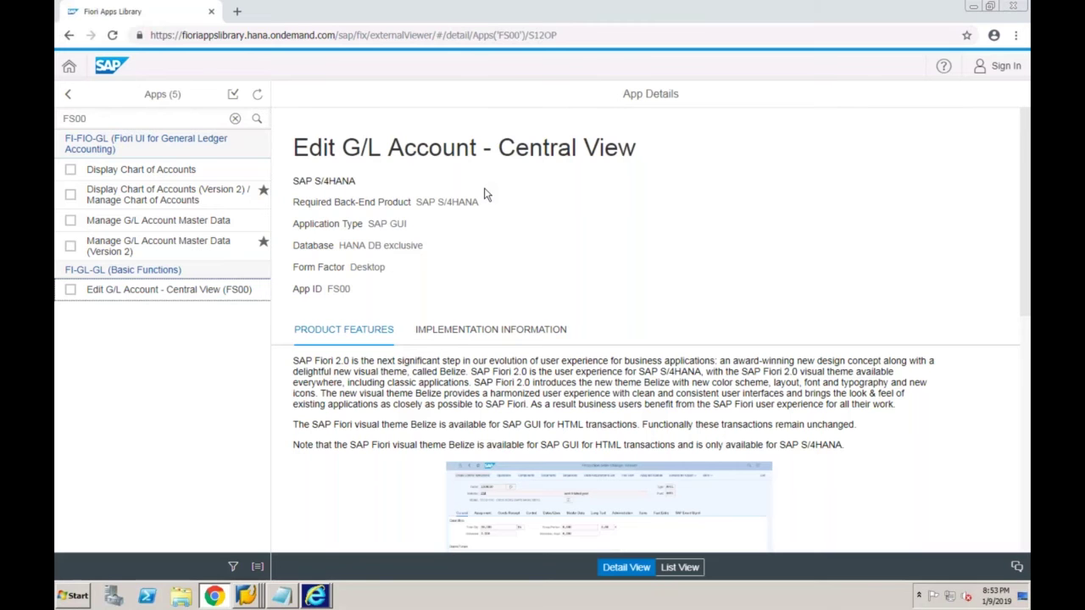
click(491, 329)
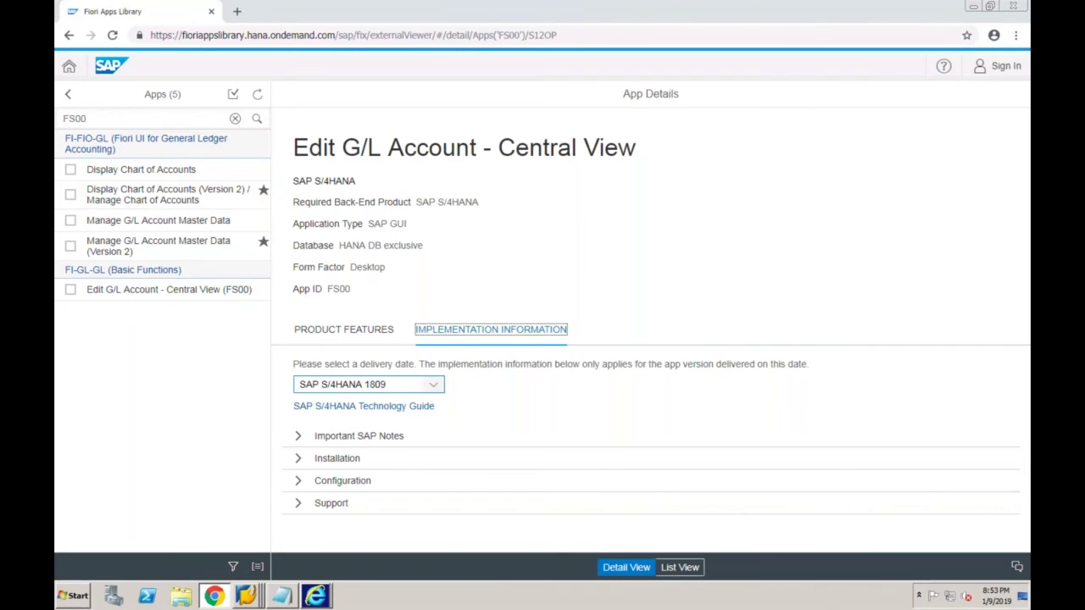
click(401, 390)
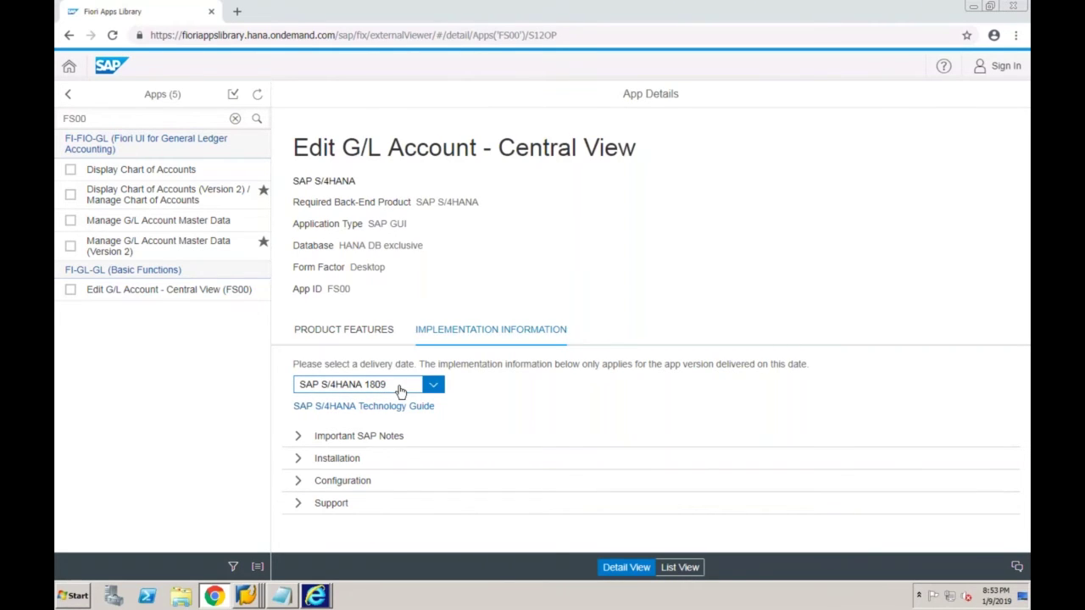
click(401, 390)
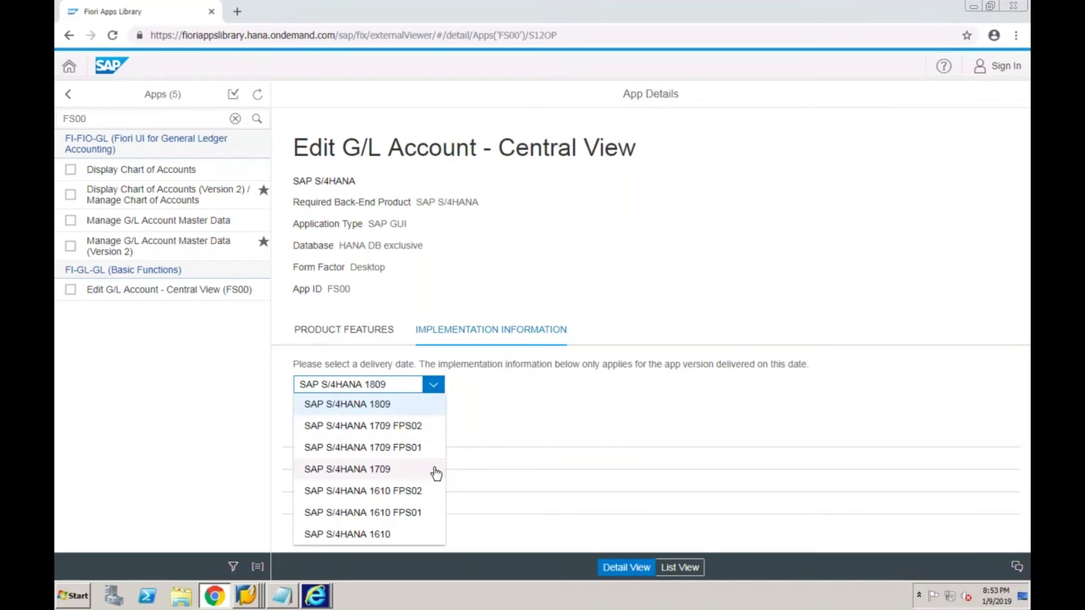
click(491, 410)
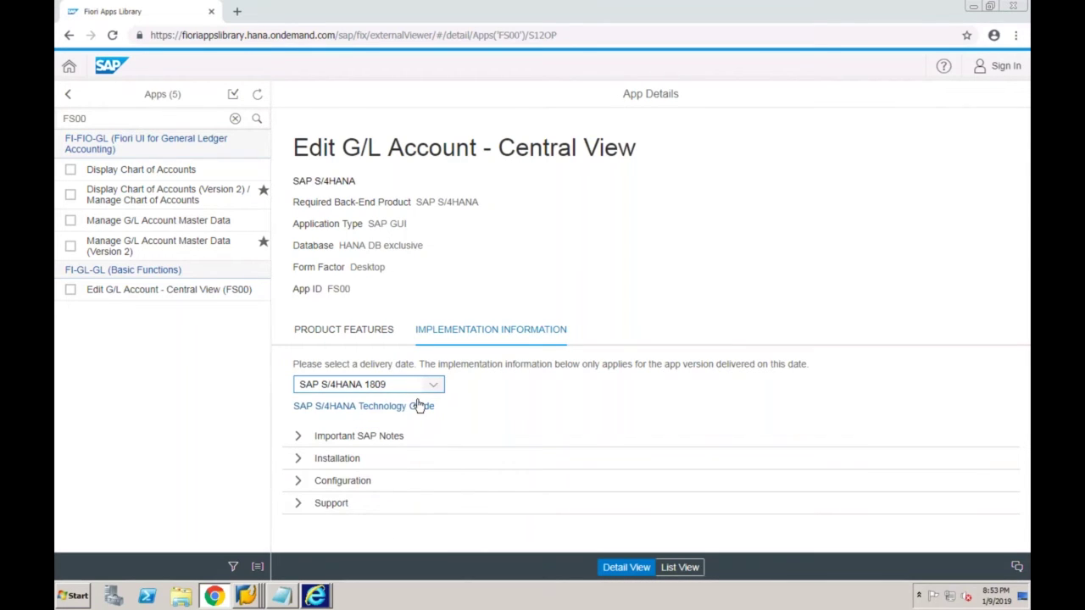
Expand the Configuration section for SAP S/4HANA 1809 and review the technical configuration, target mappings, app launchers and business catalogs.
click(298, 481)
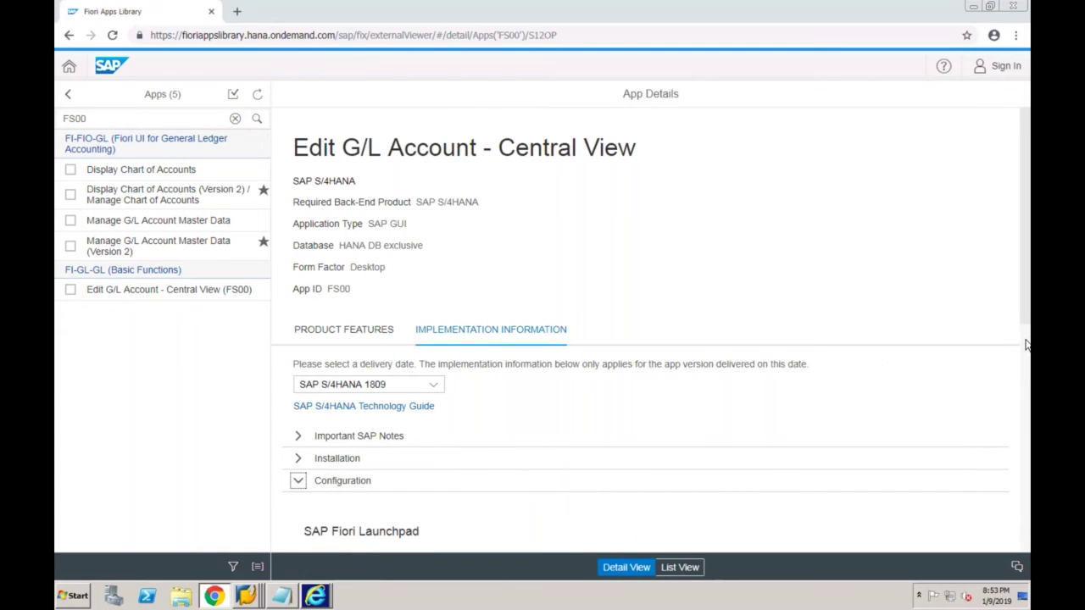
scroll(879, 357, down, 5)
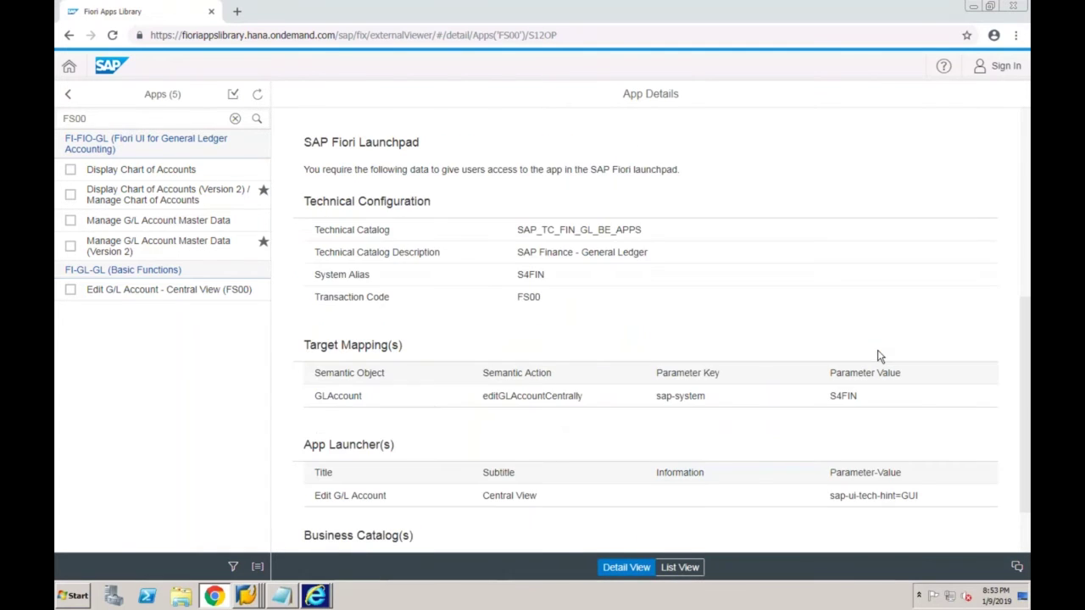
scroll(504, 361, up, 5)
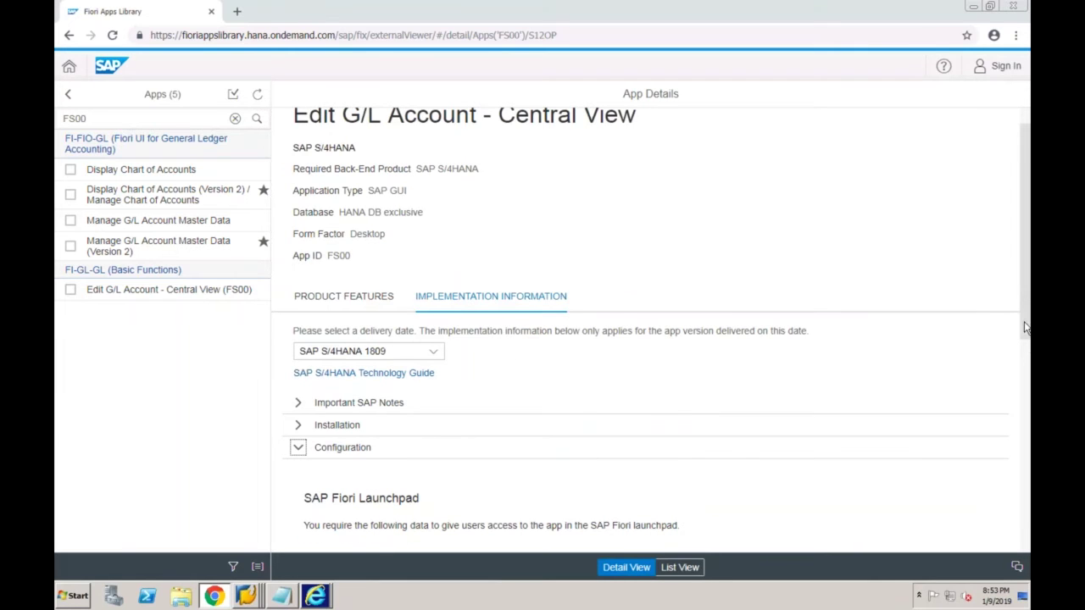
scroll(1024, 343, down, 5)
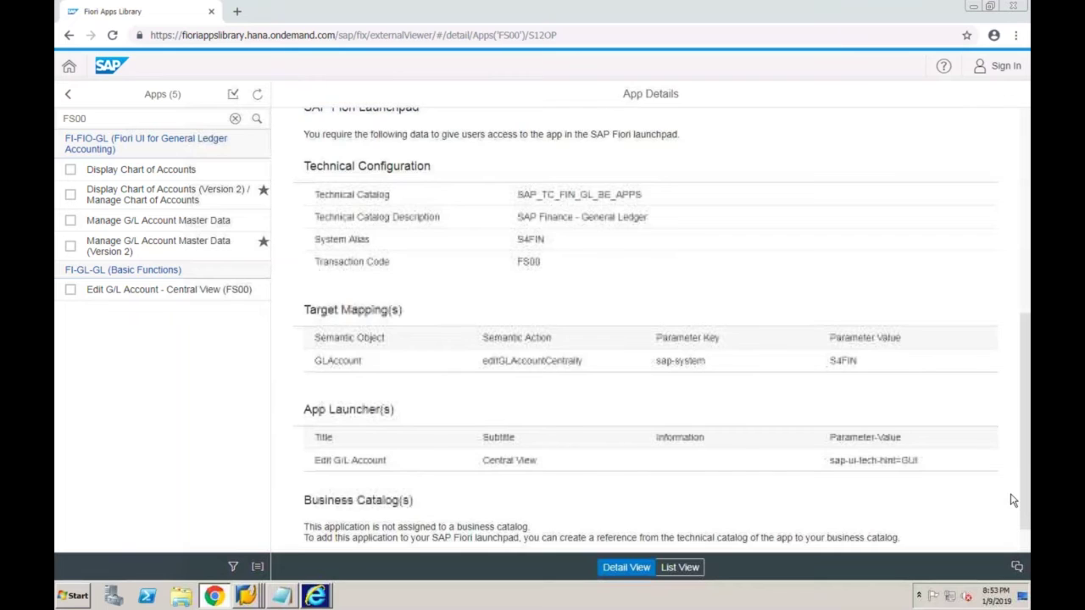
scroll(1009, 513, down, 1)
scroll(1003, 459, up, 2)
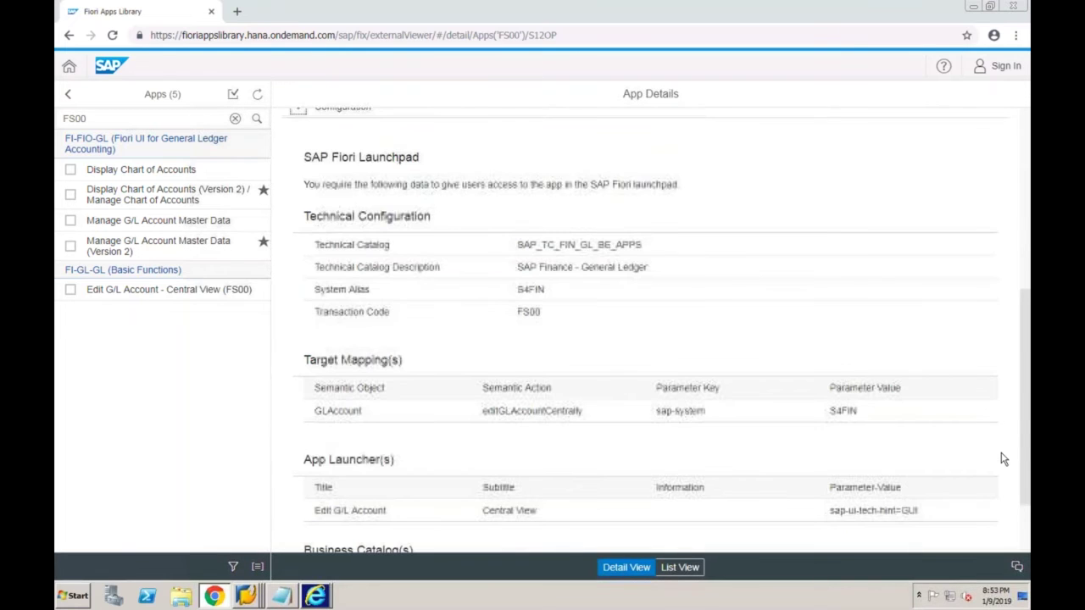
scroll(1002, 458, up, 1)
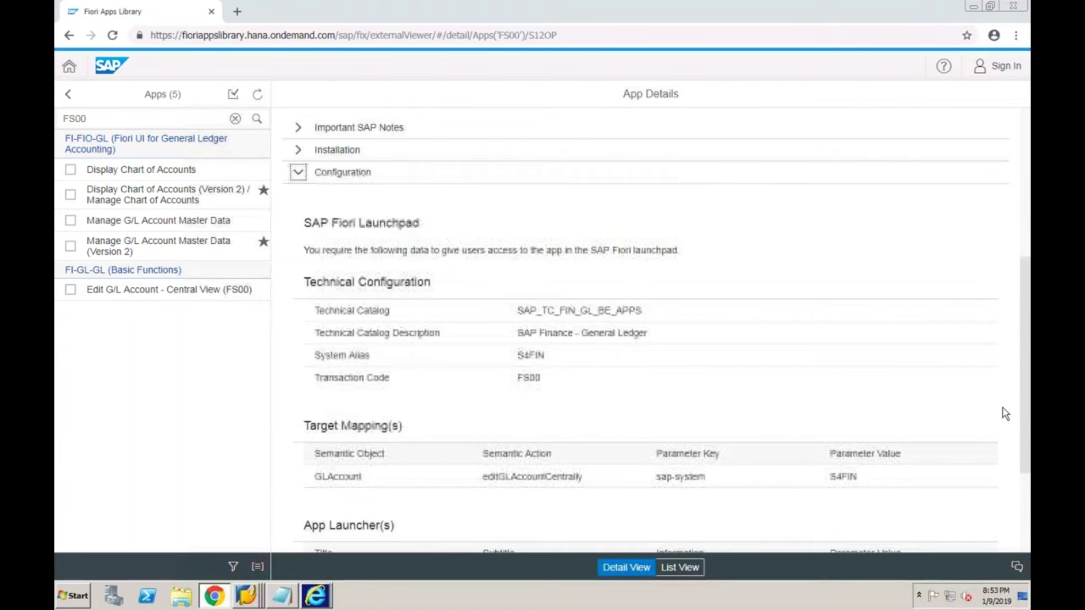
Select SAP S/4HANA 1709 as the delivery release and review its Fiori Launchpad configuration down to the business catalogs.
scroll(648, 346, up, 3)
click(369, 218)
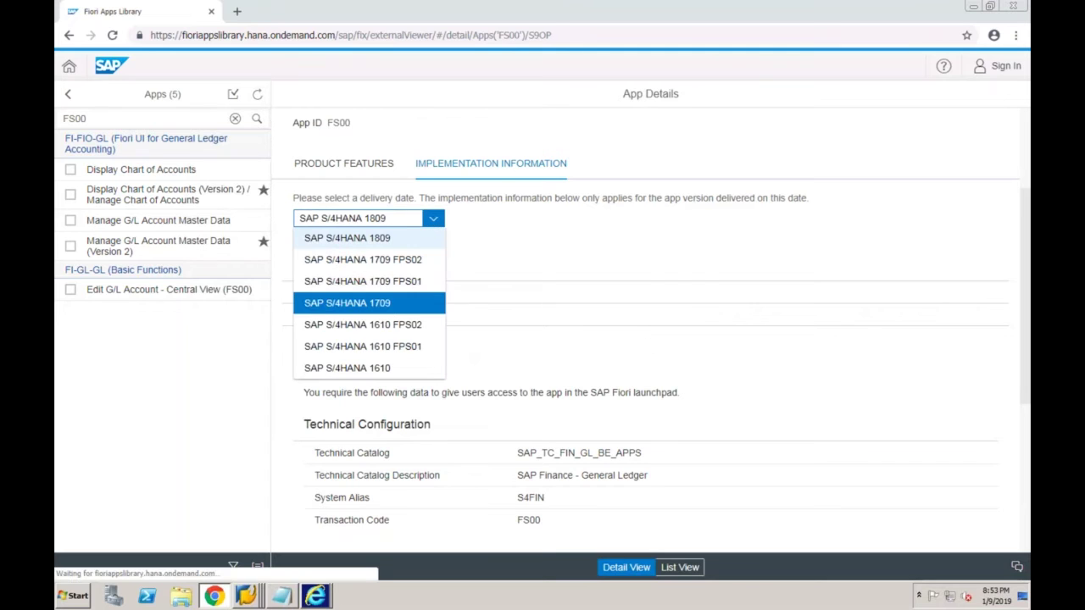
click(348, 303)
scroll(649, 339, up, 3)
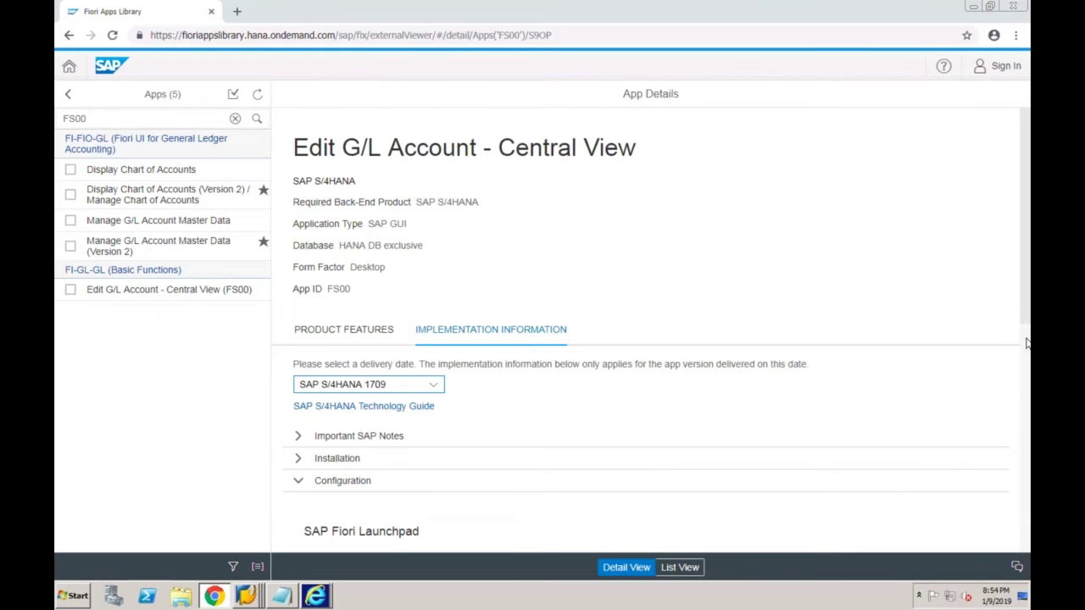
click(1026, 342)
drag(1025, 343, 1020, 464)
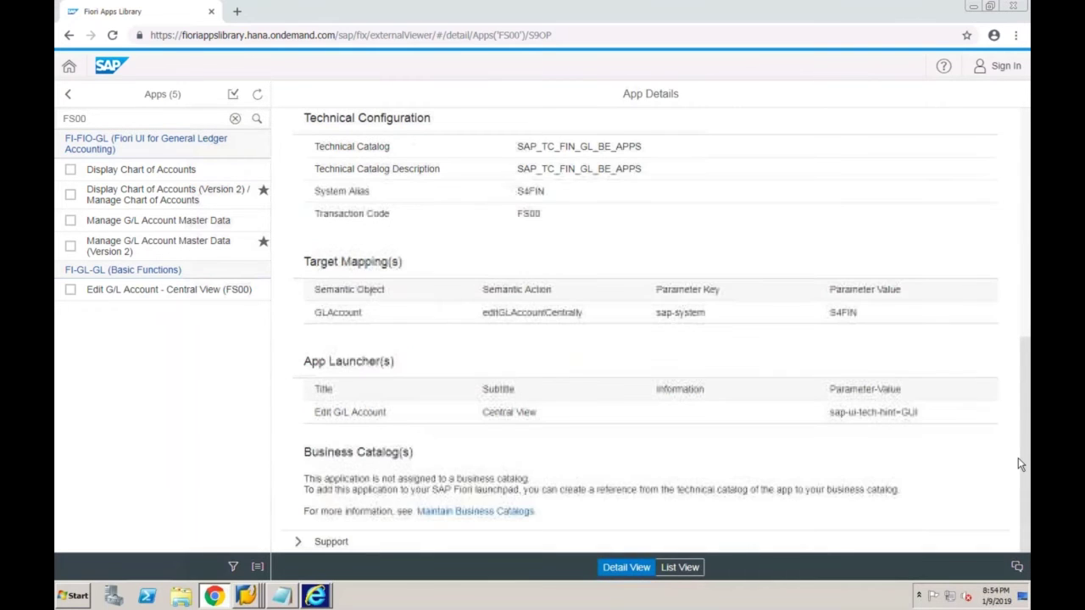
click(1024, 265)
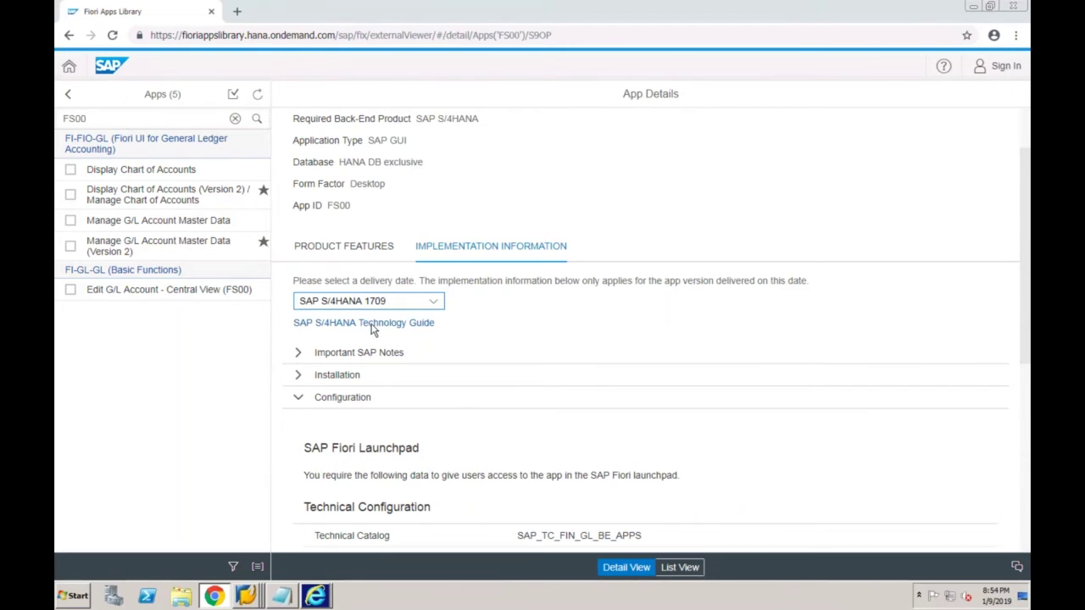
click(356, 251)
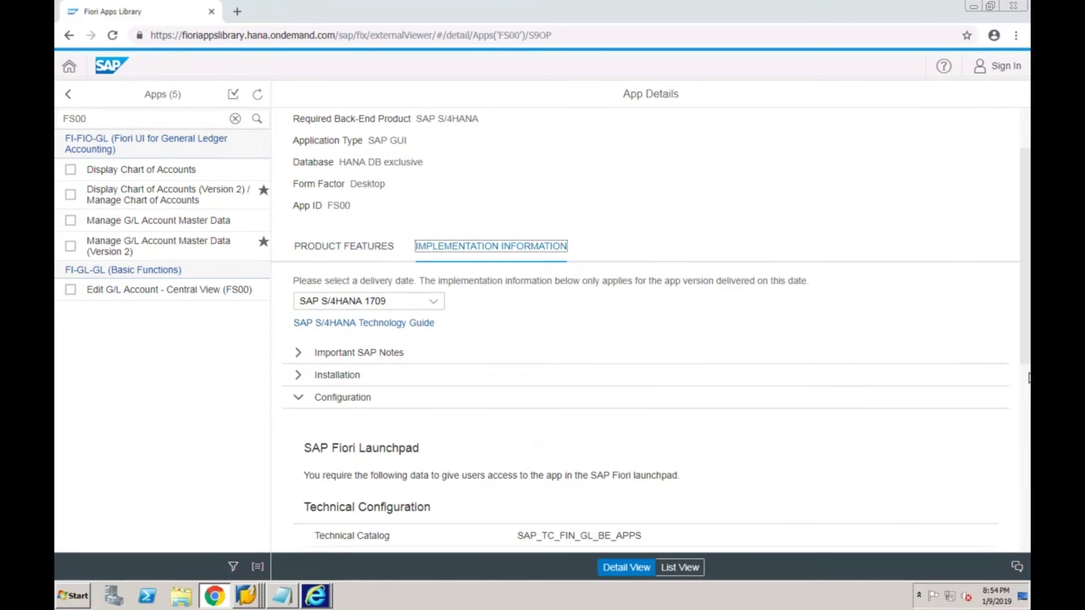
scroll(1025, 364, down, 5)
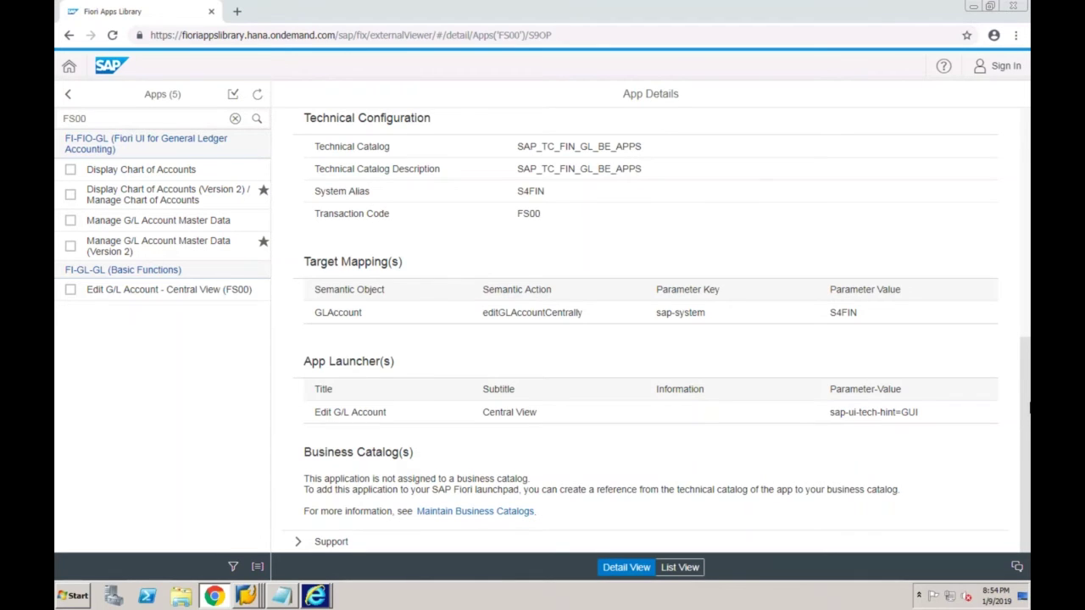
scroll(1030, 409, up, 1)
drag(1030, 404, 1029, 247)
Expand the Installation and Support sections for SAP S/4HANA 1709 and examine the front-end components, back-end components and application component.
click(297, 326)
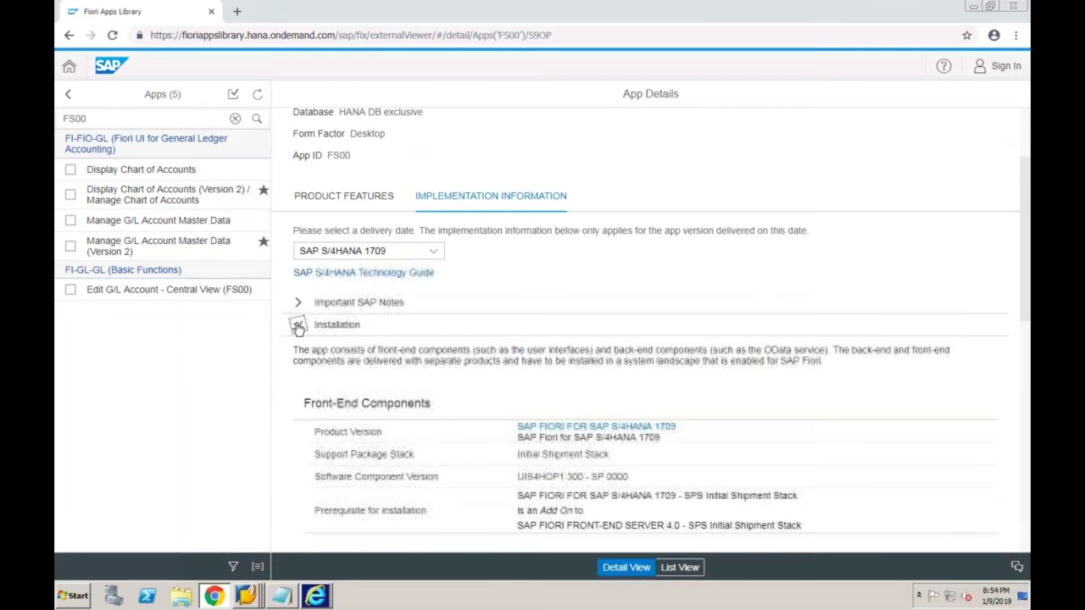
scroll(498, 402, down, 3)
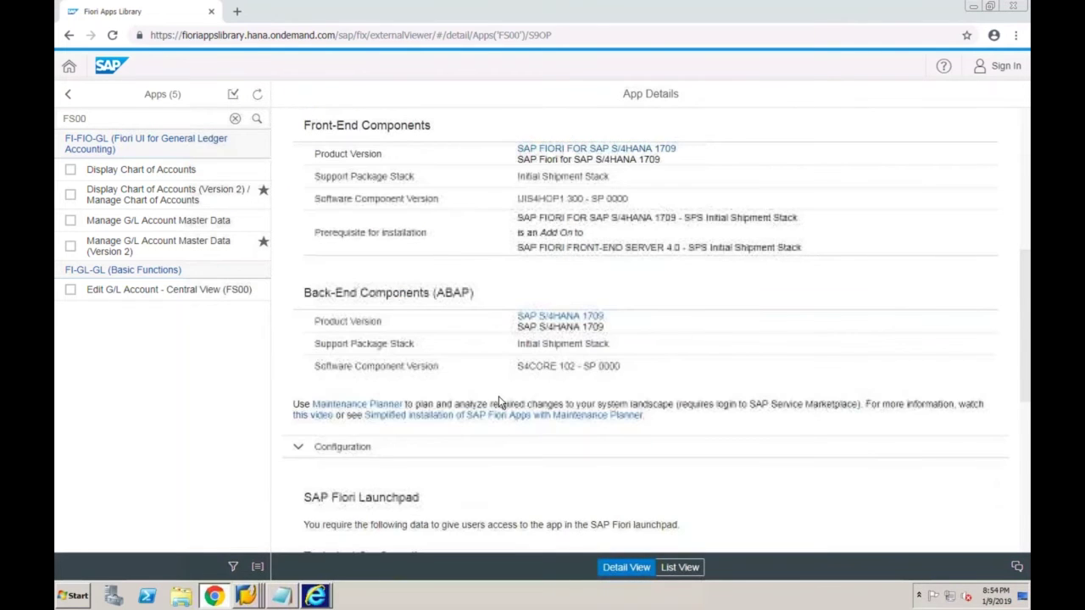
scroll(498, 403, up, 2)
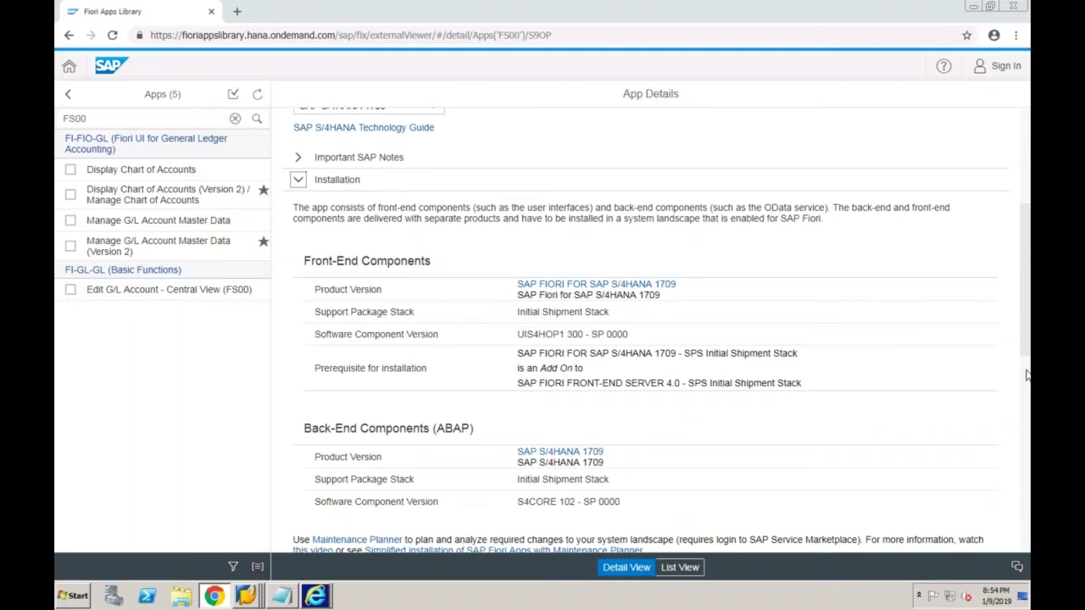
scroll(1025, 376, down, 4)
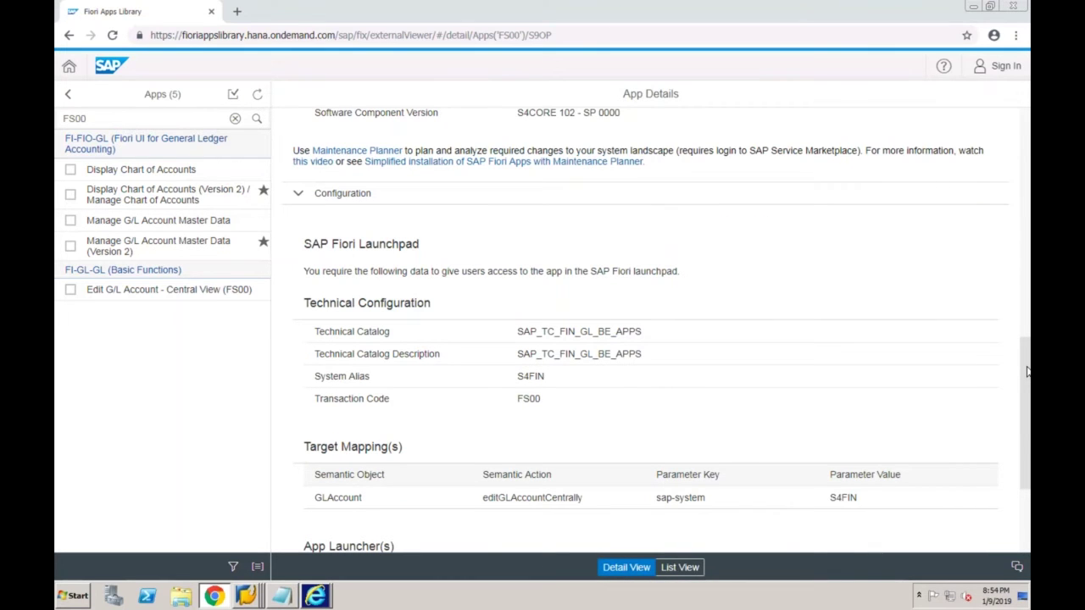
scroll(1026, 375, down, 1)
drag(1028, 378, 1024, 439)
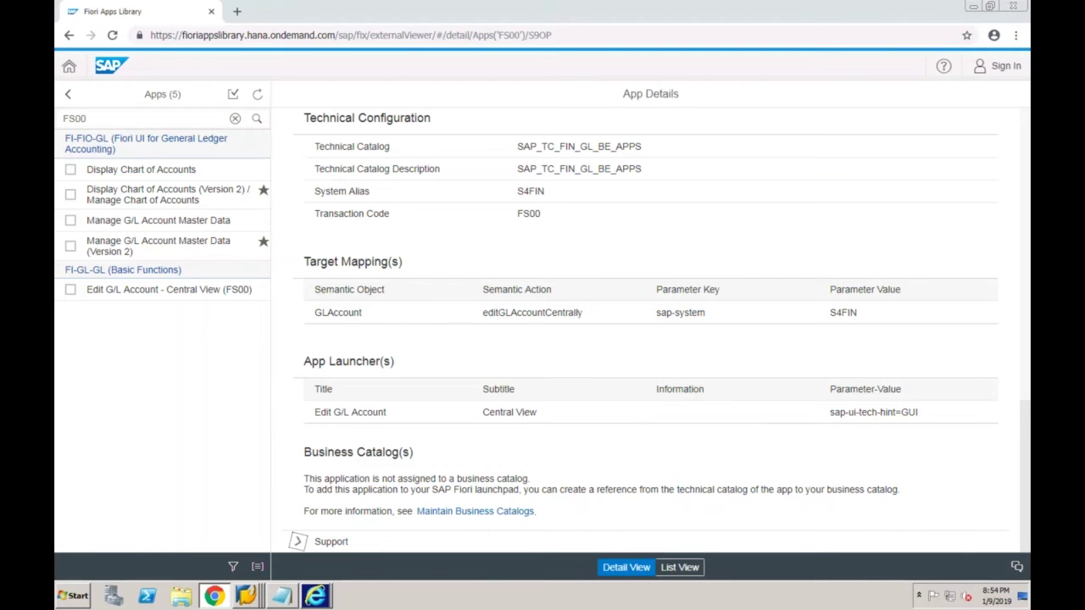
scroll(718, 425, up, 4)
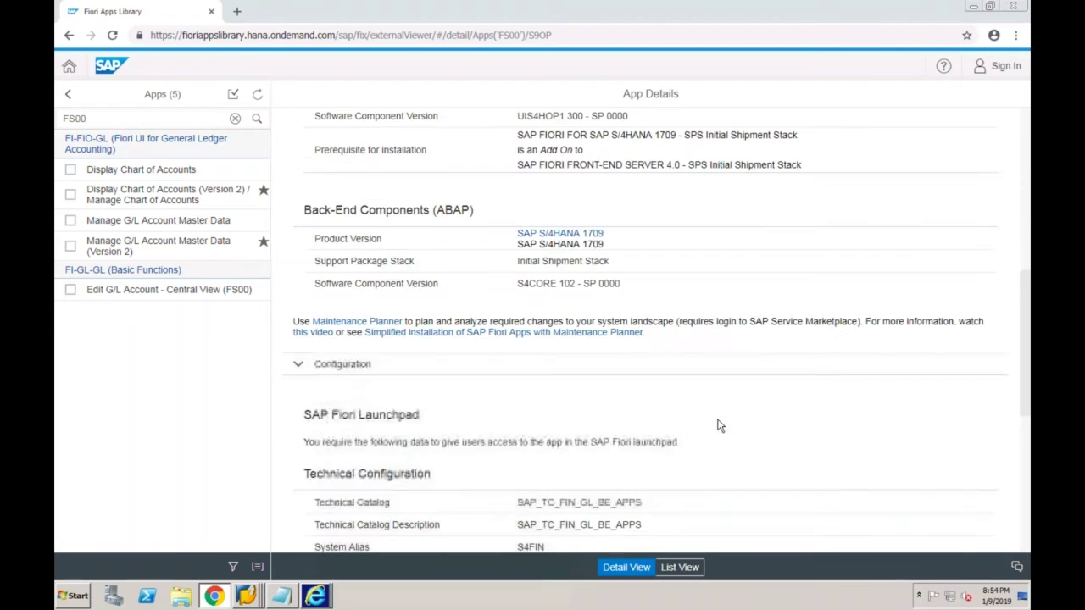
click(1026, 450)
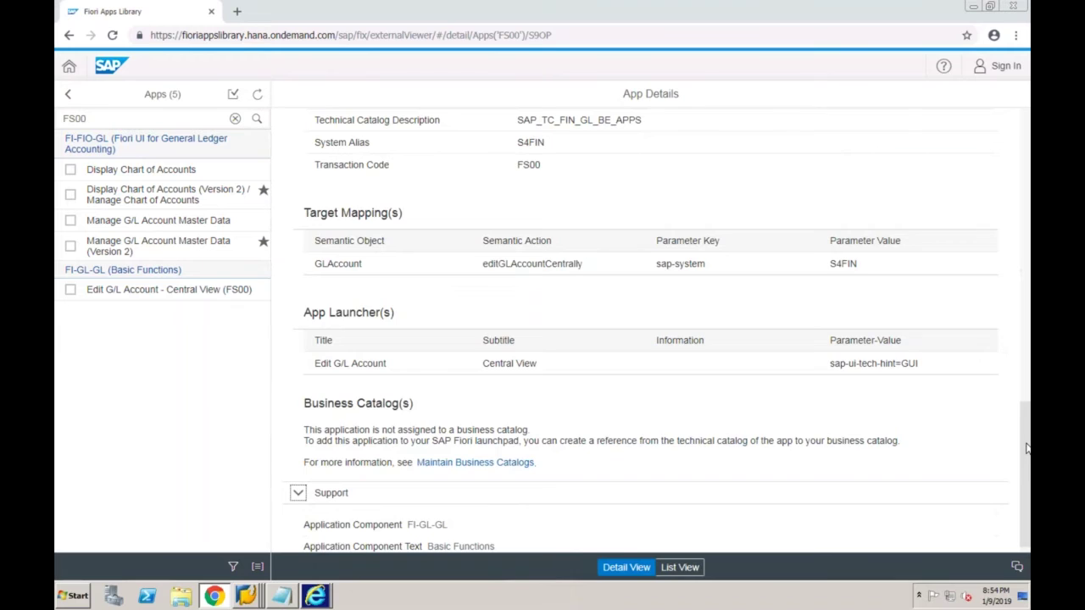
Search the apps library for me21n and open the app details of Create Purchase Order - Advanced, Create Purchase Order (ME21N).
drag(1026, 450, 1030, 144)
click(105, 119)
double_click(105, 119)
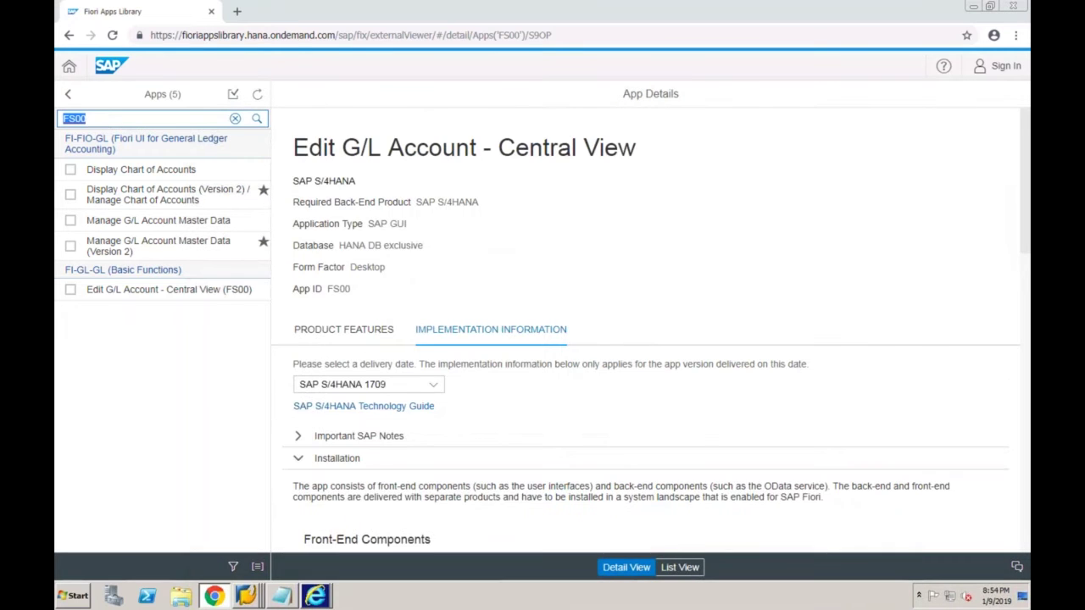
text(me21n)
key(Return)
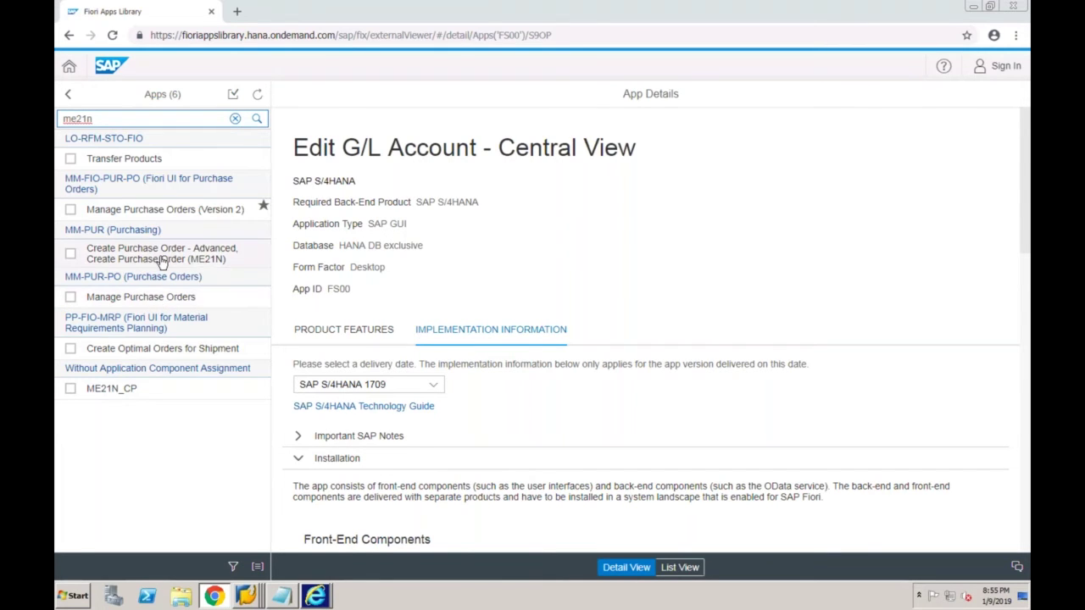
click(161, 261)
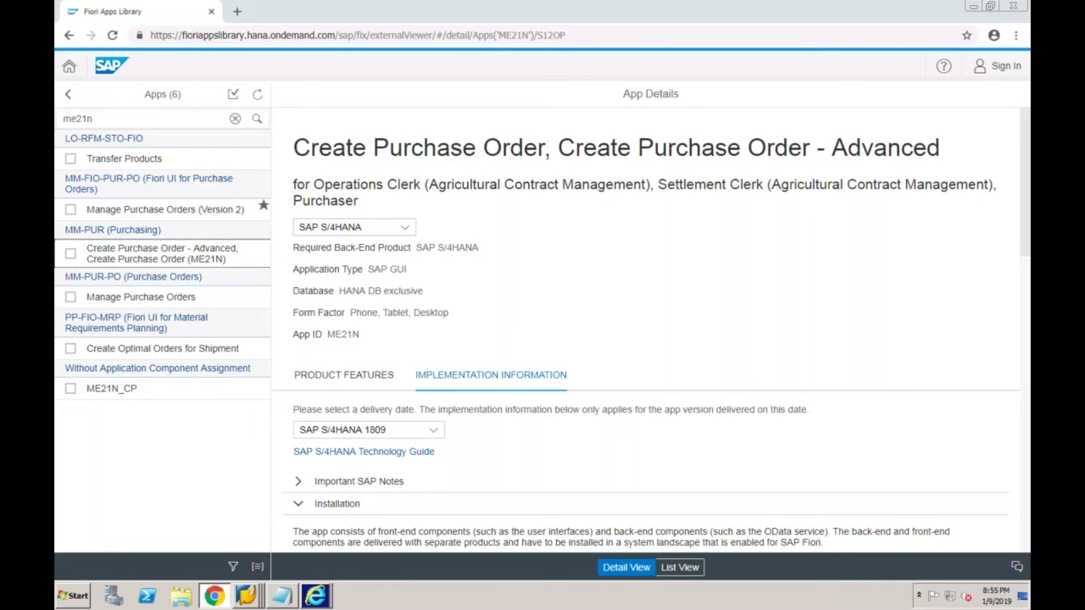
Examine the ME21N app's business catalogs, business group and business roles, highlighting the role SAP_BR_CUSTOMER_SRV_MANAGER, and check its technical configuration and target mappings.
scroll(650, 330, down, 5)
drag(1028, 295, 1018, 488)
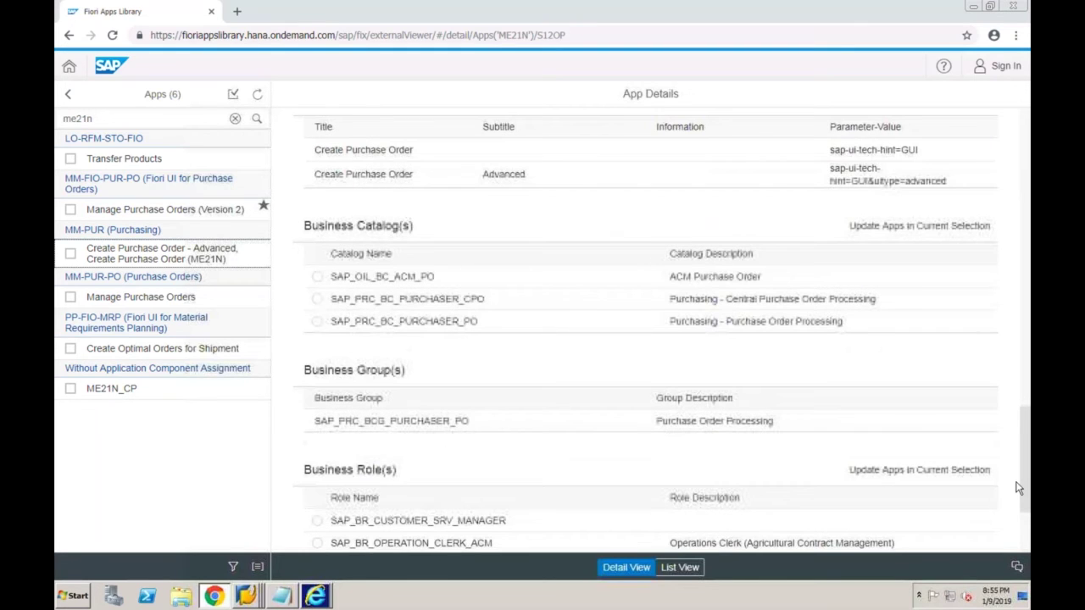
scroll(461, 484, down, 1)
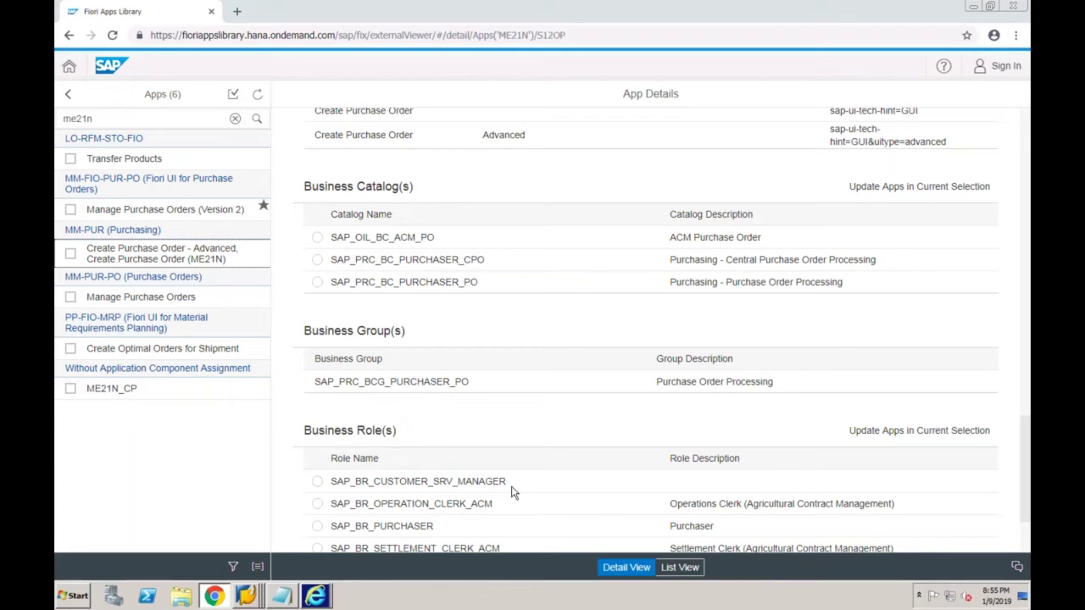
drag(502, 485, 331, 482)
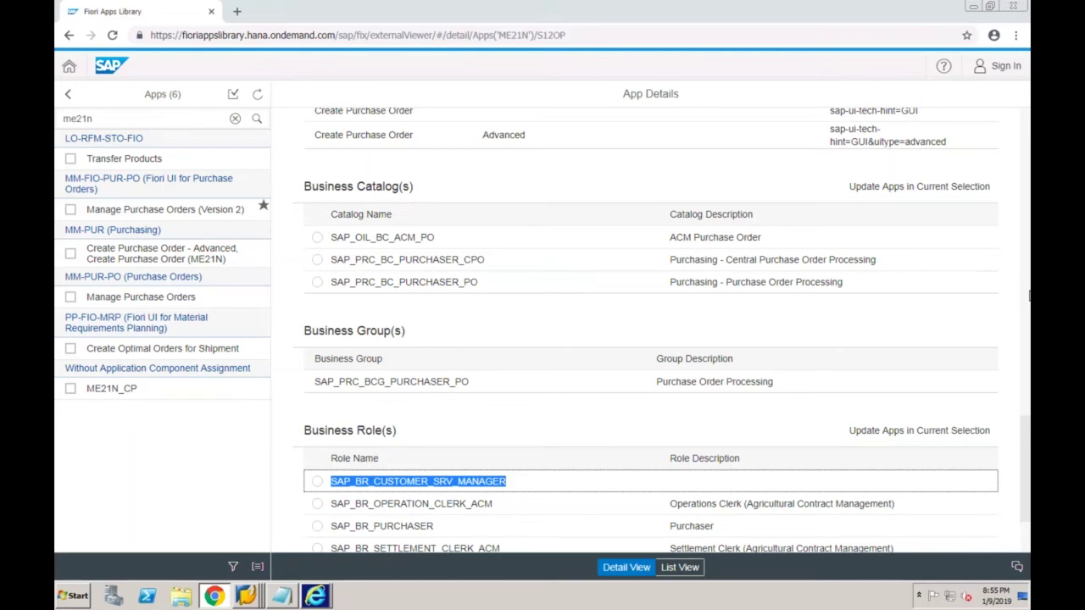
scroll(1030, 295, up, 5)
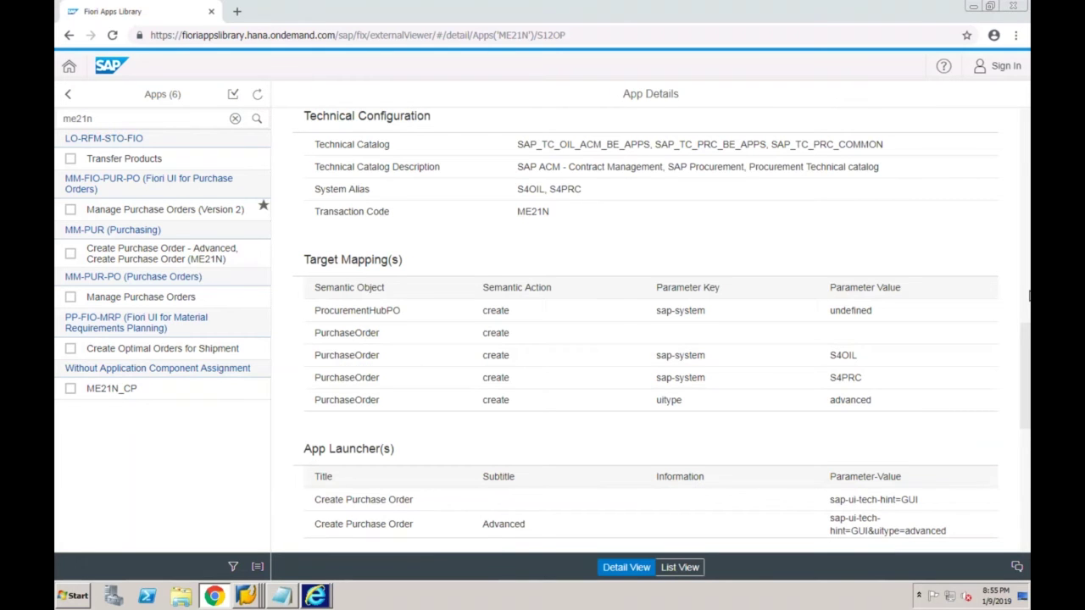
scroll(1030, 295, up, 10)
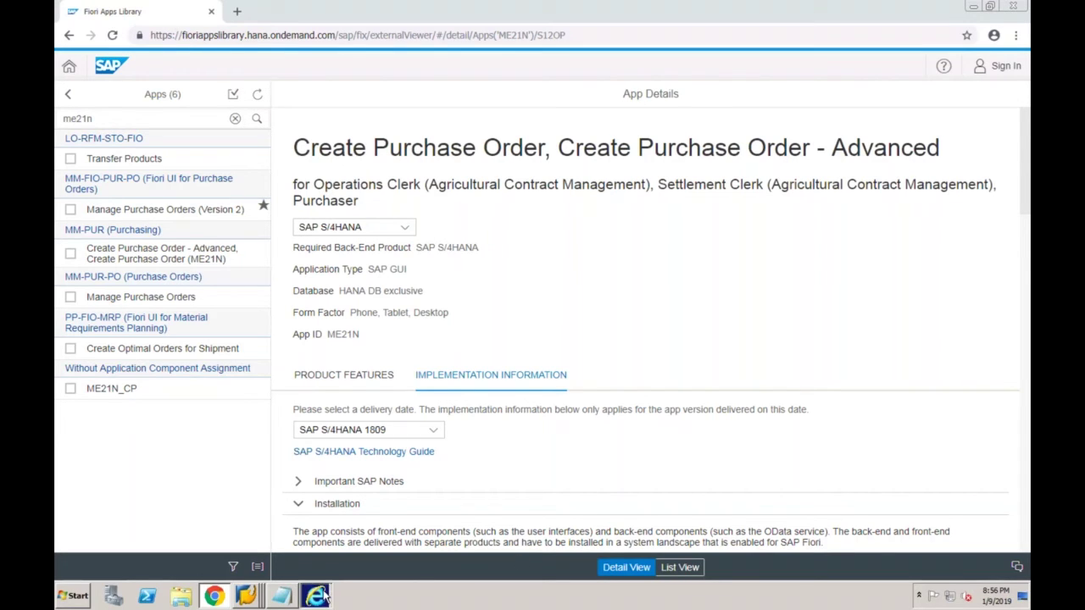
Leave the remote desktop for the SAP S4 FINANCE presentation in Keynote, start the slideshow at SAP FIORI and advance to New Generation Expectations.
mouse_move(315, 596)
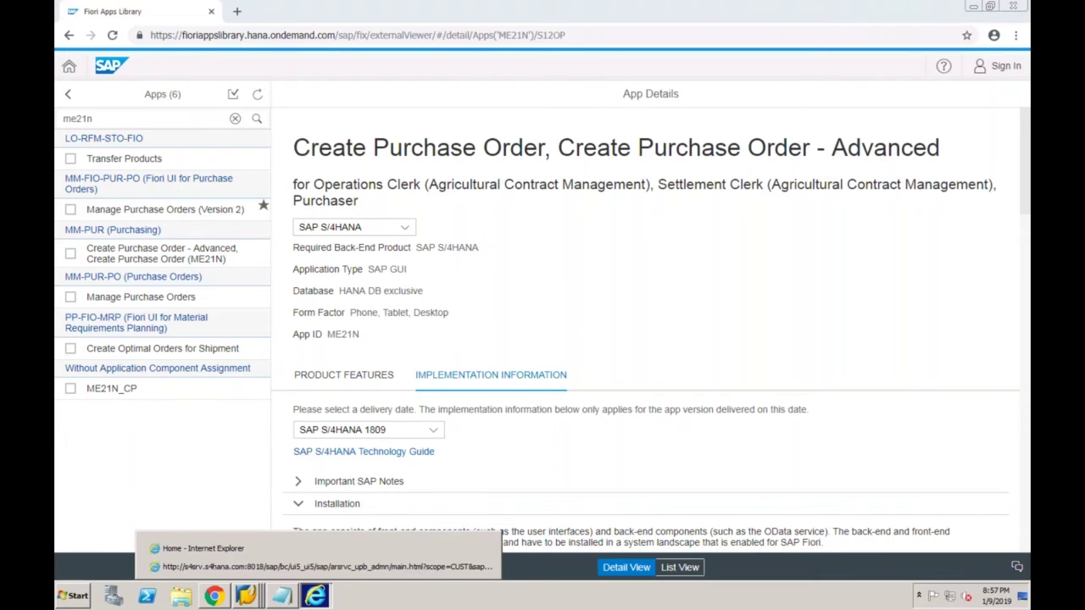
mouse_move(168, 3)
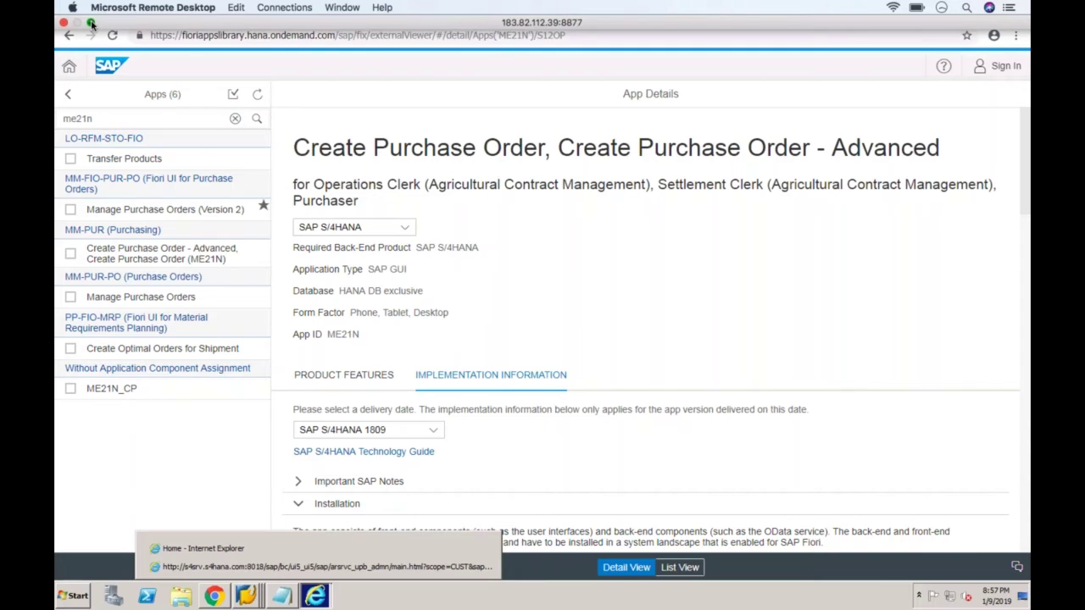
click(92, 24)
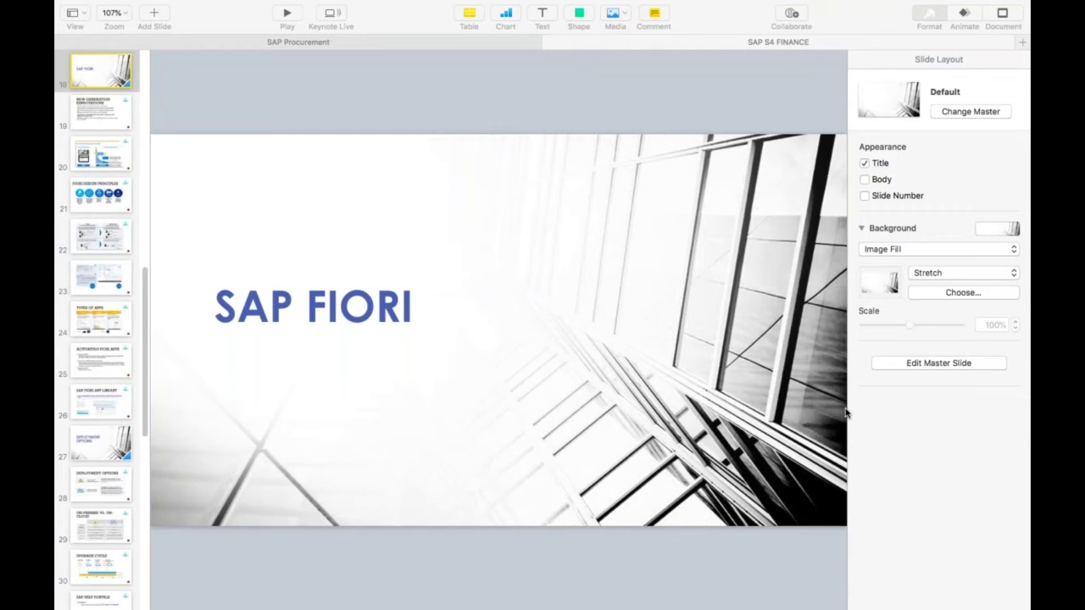
key(alt+super+p)
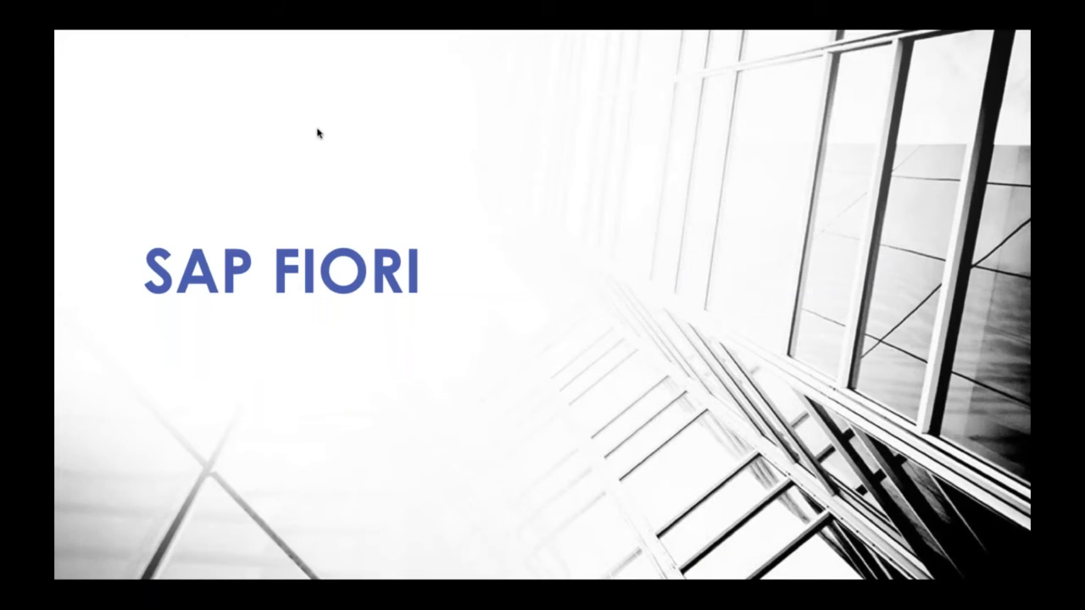
key(Right)
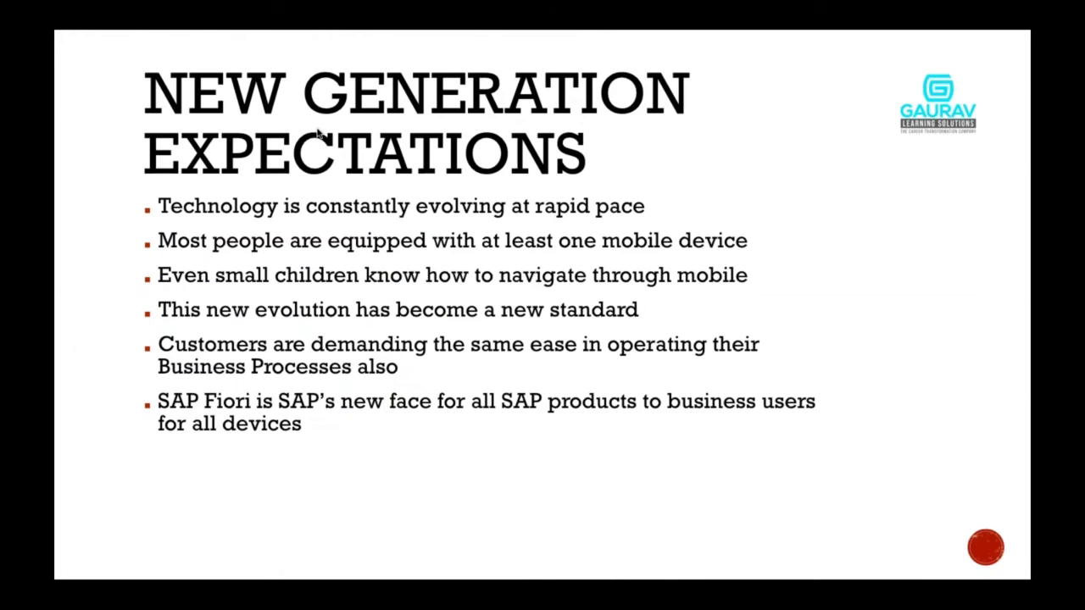